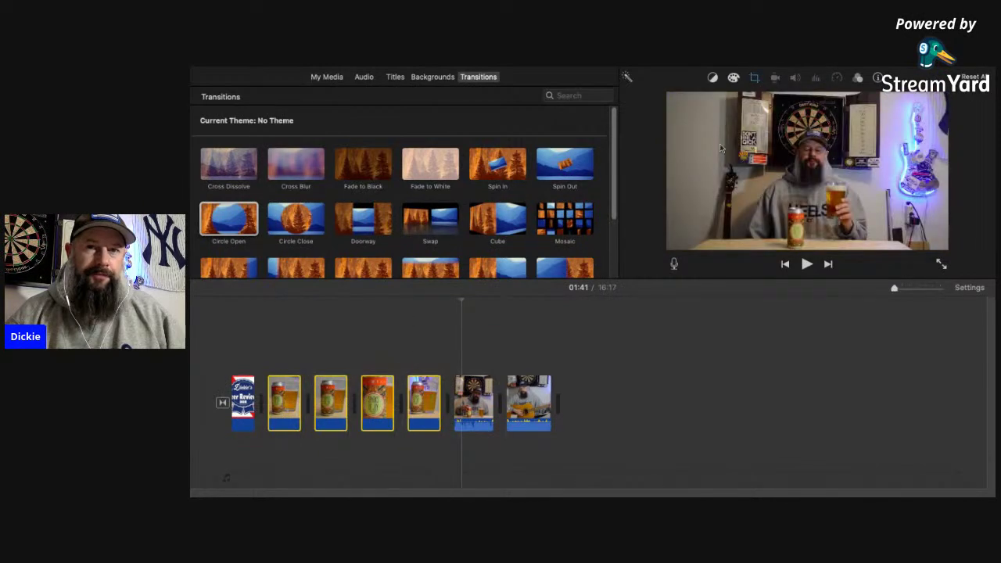
Set the crop style of the four selected beer photos to Fit and check the framing of individual photos.
left_click(756, 80)
left_click(715, 99)
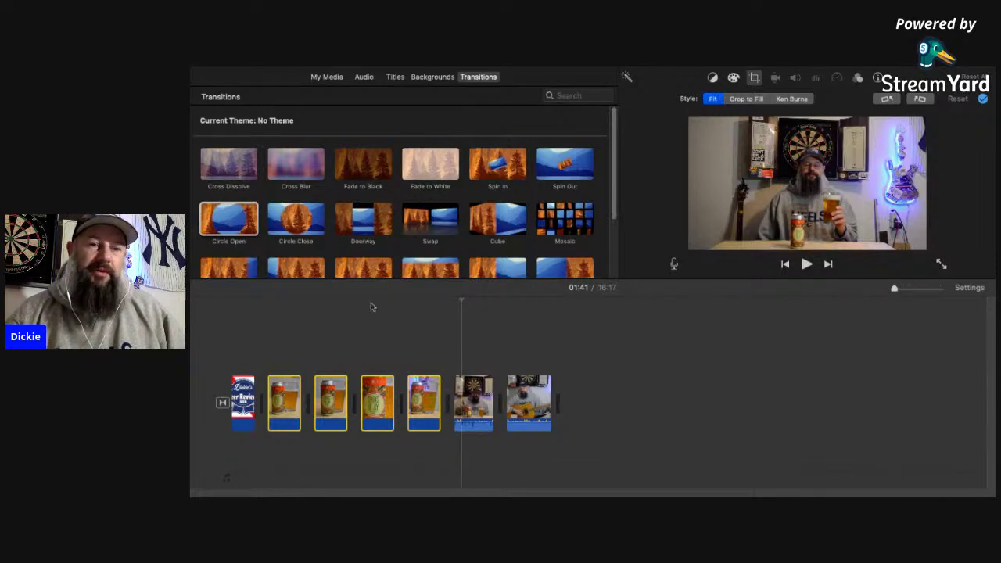
left_click(243, 402)
left_click(284, 402)
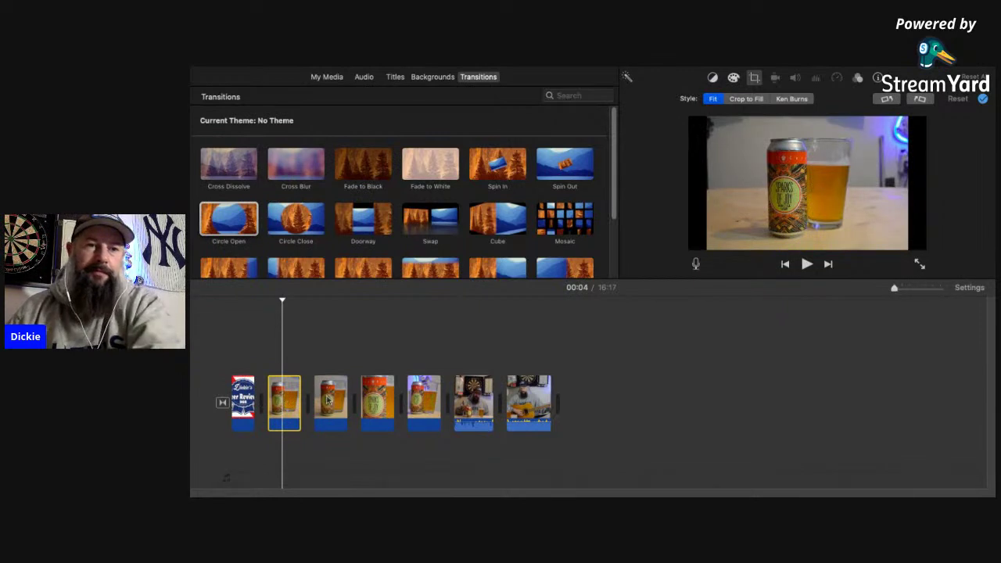
left_click(328, 400)
left_click(410, 395)
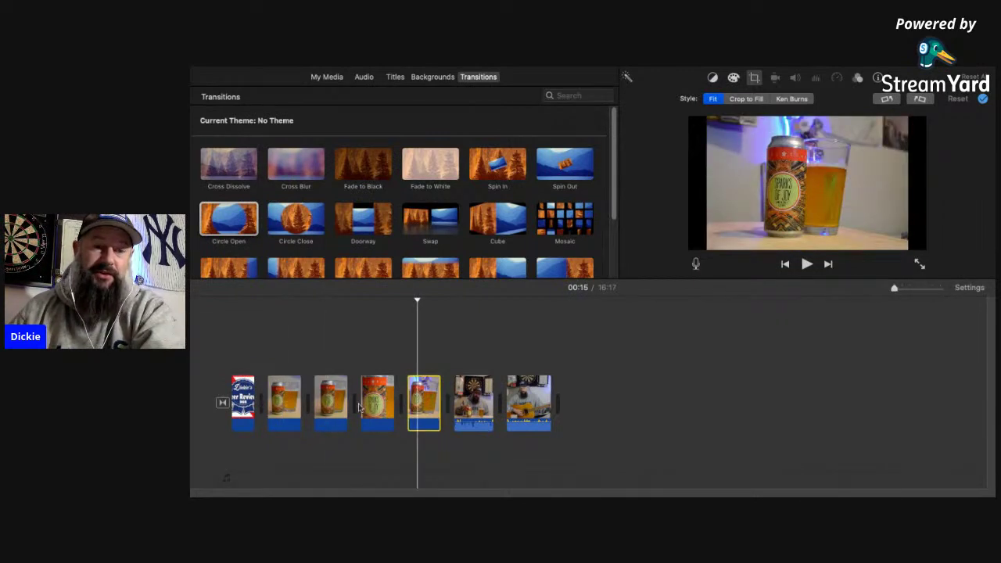
Delete one of the two similar wide can photos and reorder the rest: purple-lit shot, close-up label, wide shot.
left_click(381, 405)
left_click(331, 404)
key("Delete")
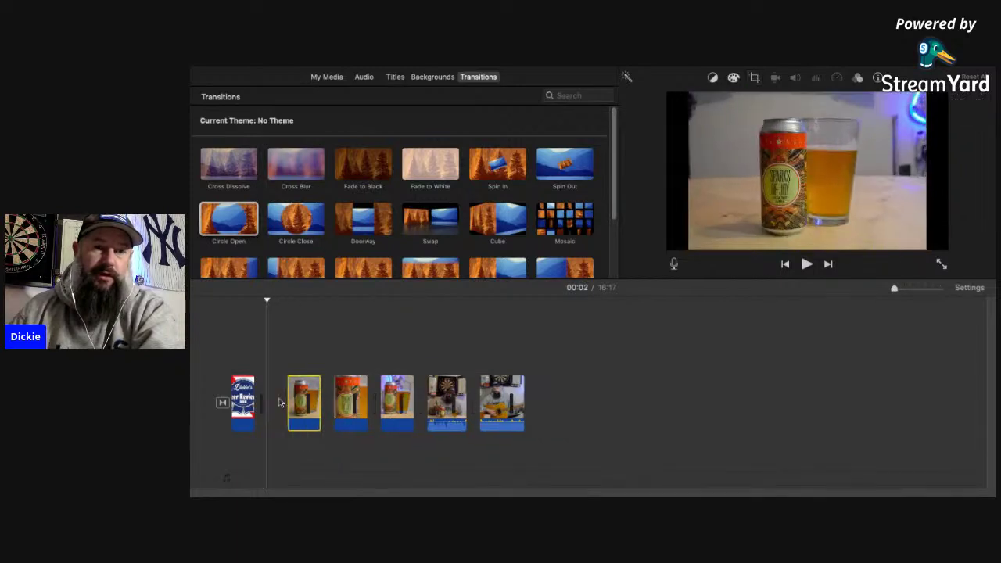
left_click(374, 401)
left_click_drag(348, 401, 373, 404)
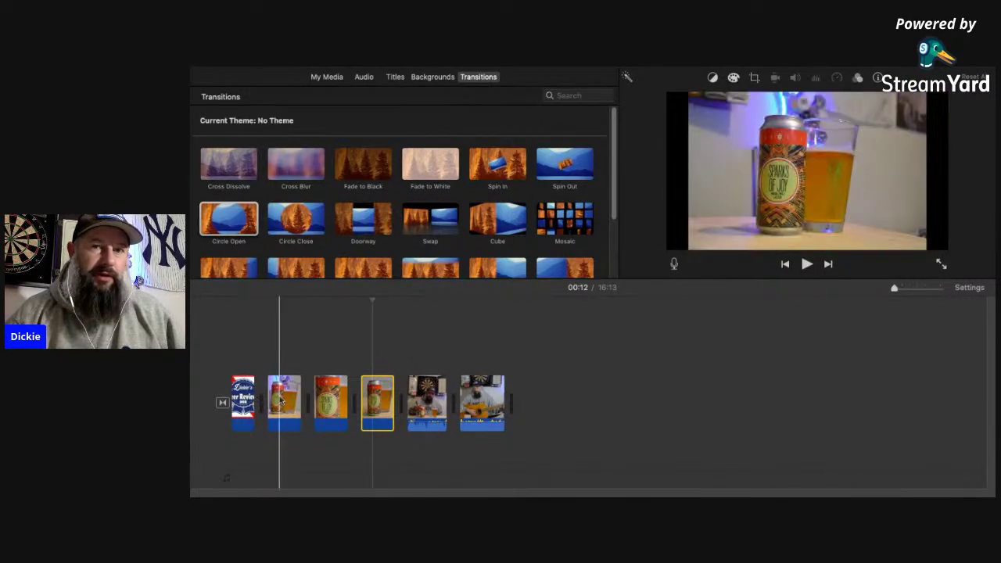
Add a Swap transition between the logo and first photo and a Cross Dissolve between the first two photos, previewing the dissolve.
left_click_drag(440, 221, 275, 404)
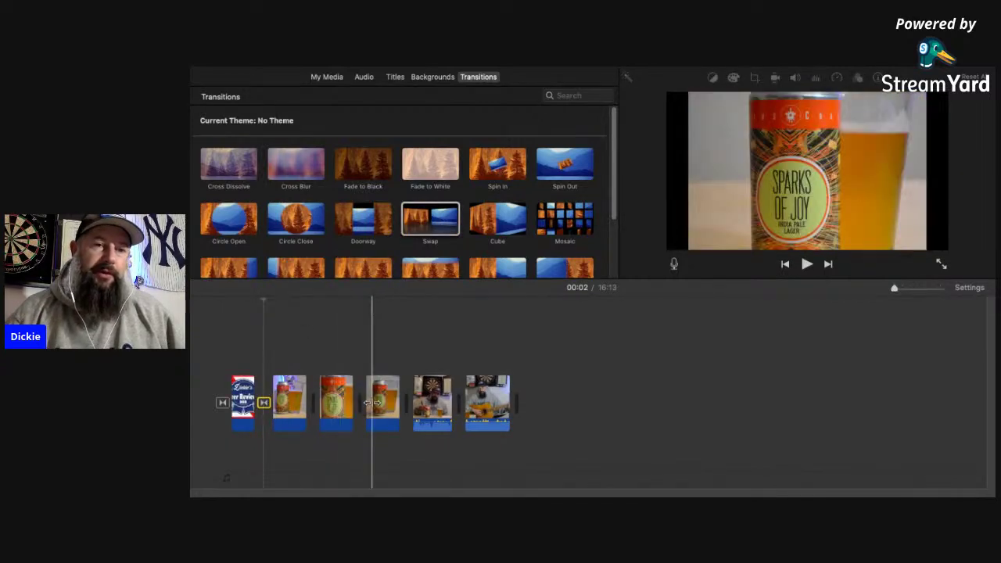
left_click_drag(228, 165, 309, 395)
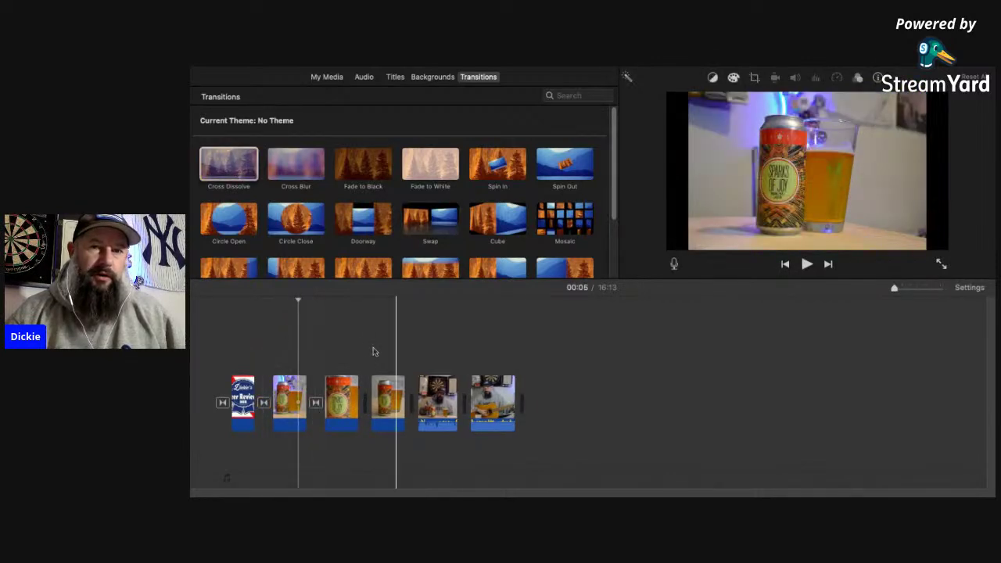
left_click(806, 265)
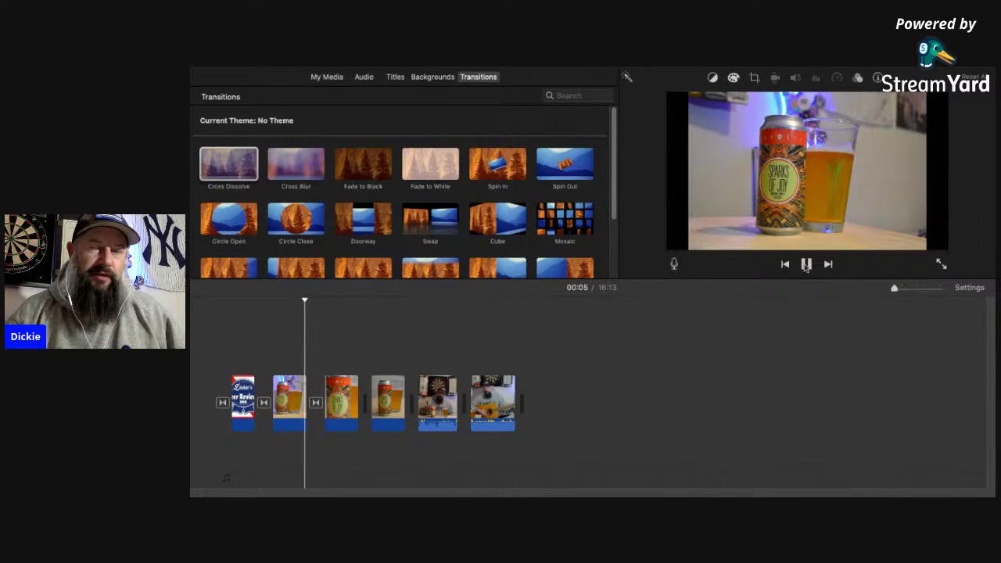
left_click(806, 265)
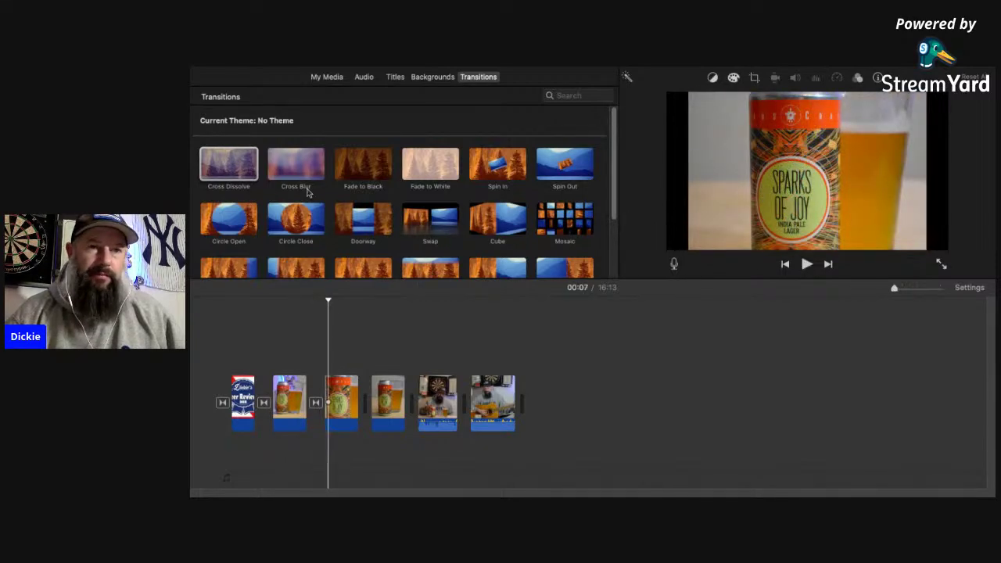
Add a Cross Dissolve between the second and third photos and a Circle Open transition into the first video clip.
left_click_drag(239, 158, 368, 397)
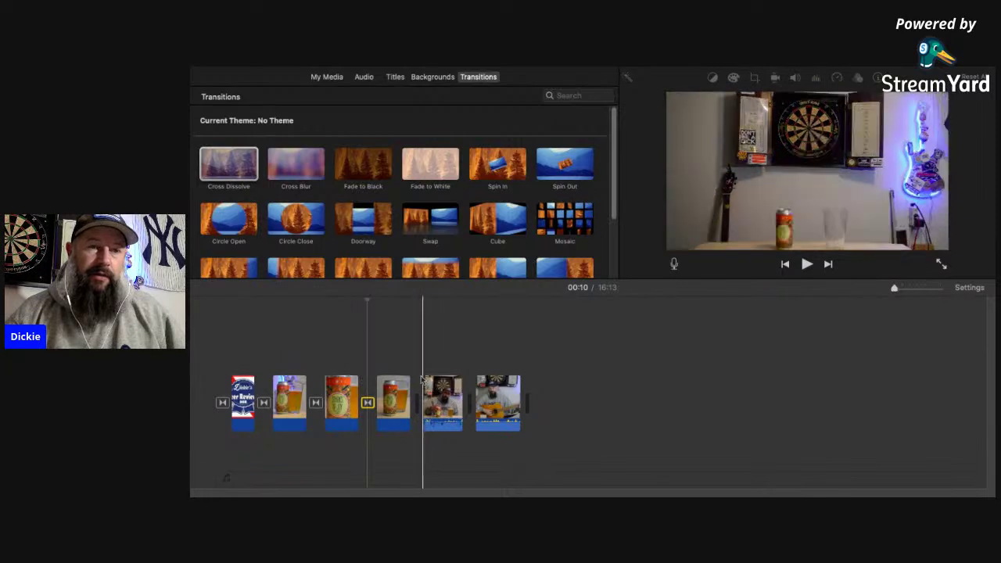
left_click_drag(235, 223, 404, 394)
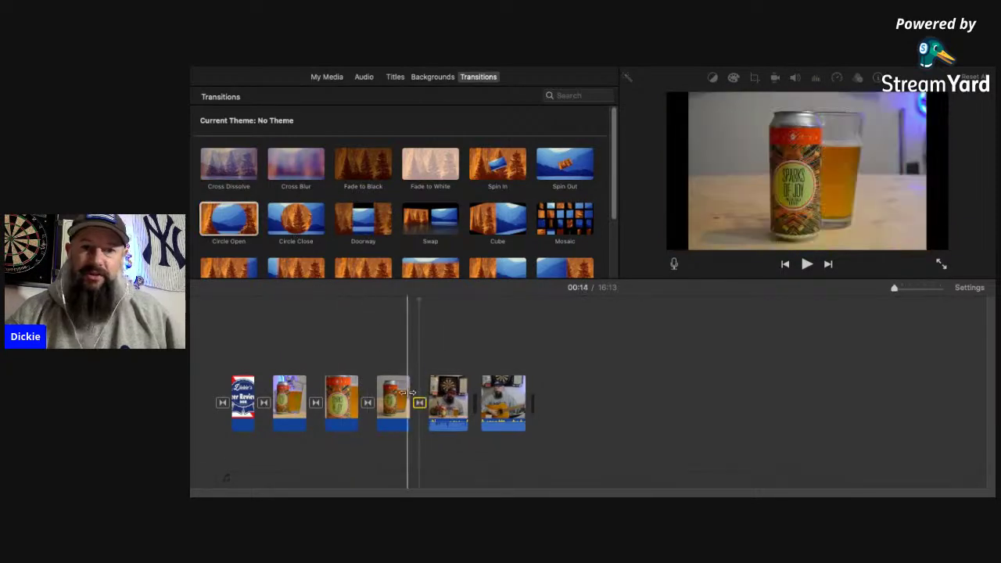
left_click(806, 265)
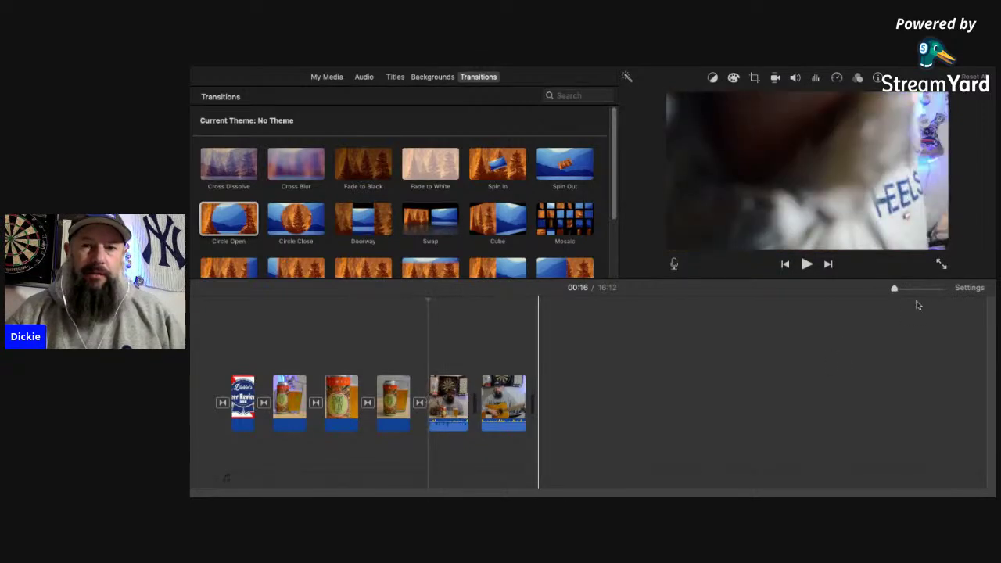
Split the first video clip at 00:53 and delete the footage before the split.
left_click_drag(904, 291, 909, 292)
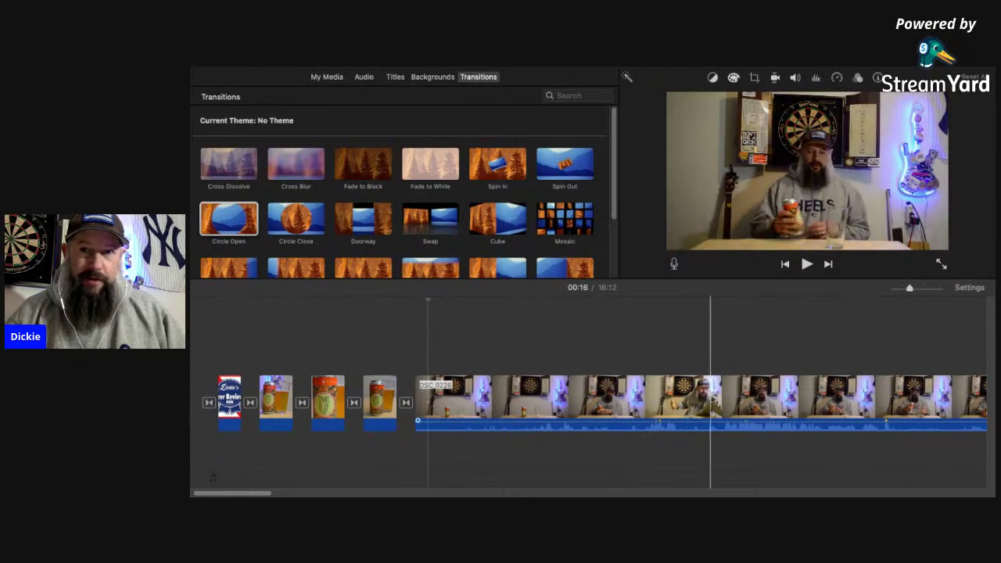
left_click(721, 399)
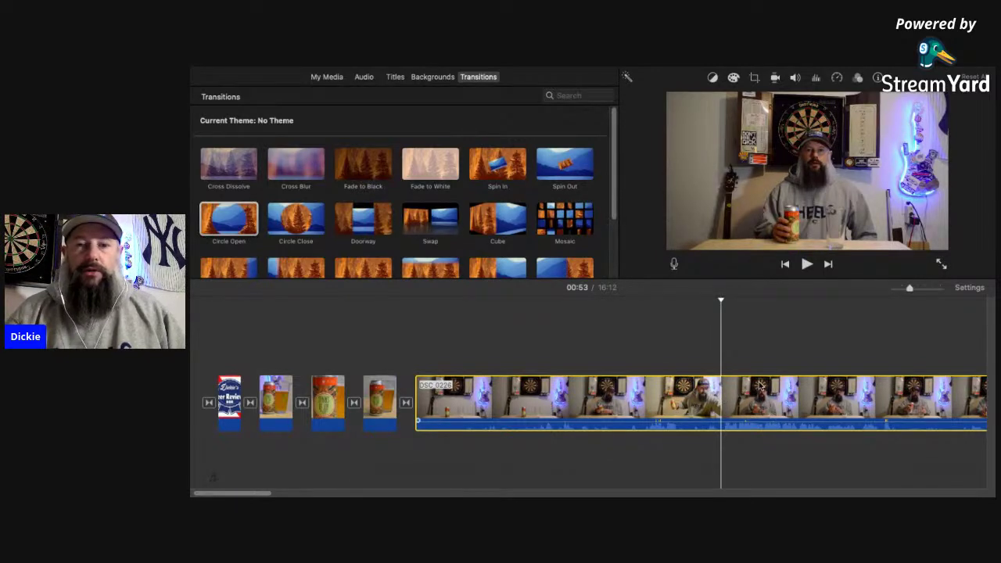
key("super+b")
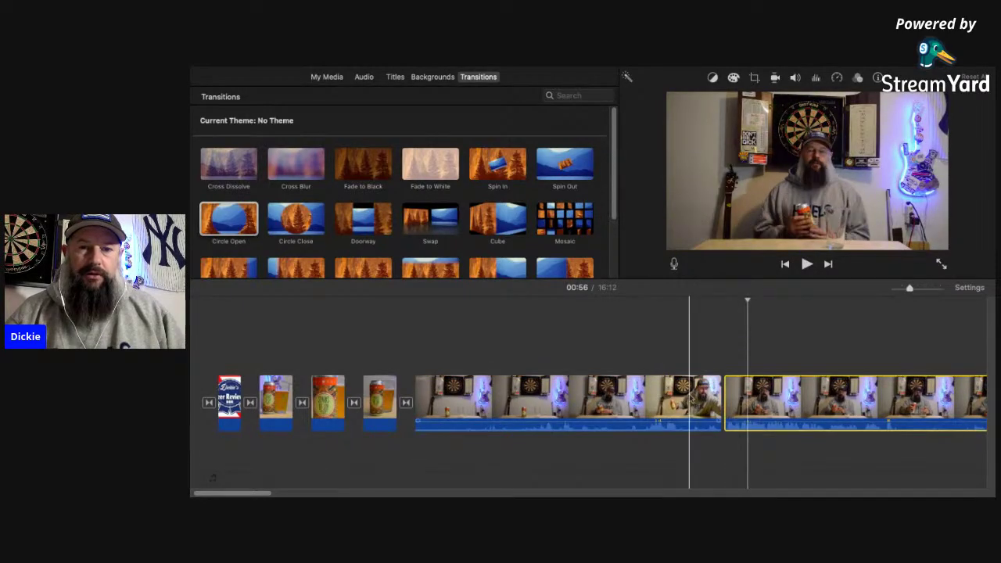
left_click(649, 403)
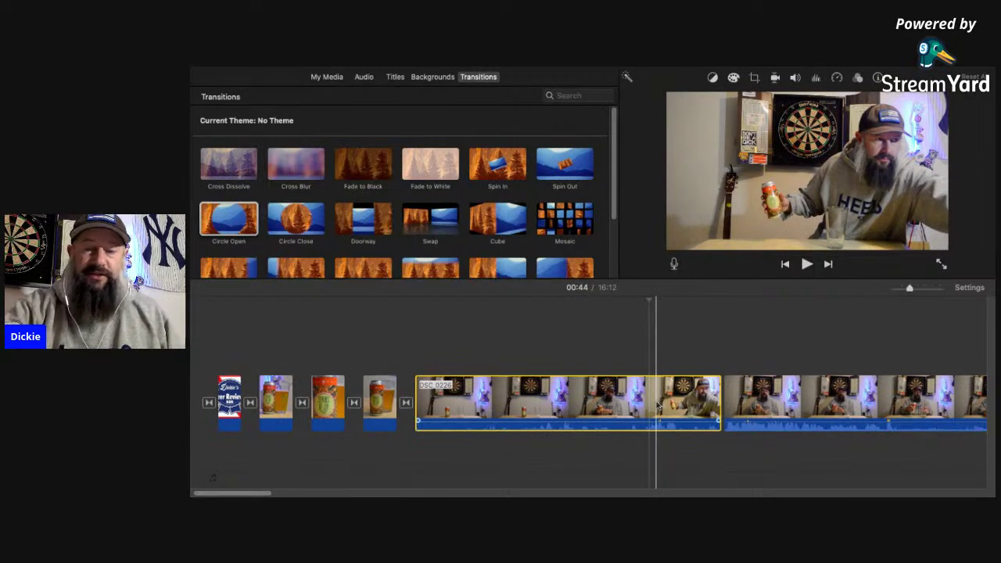
key("Delete")
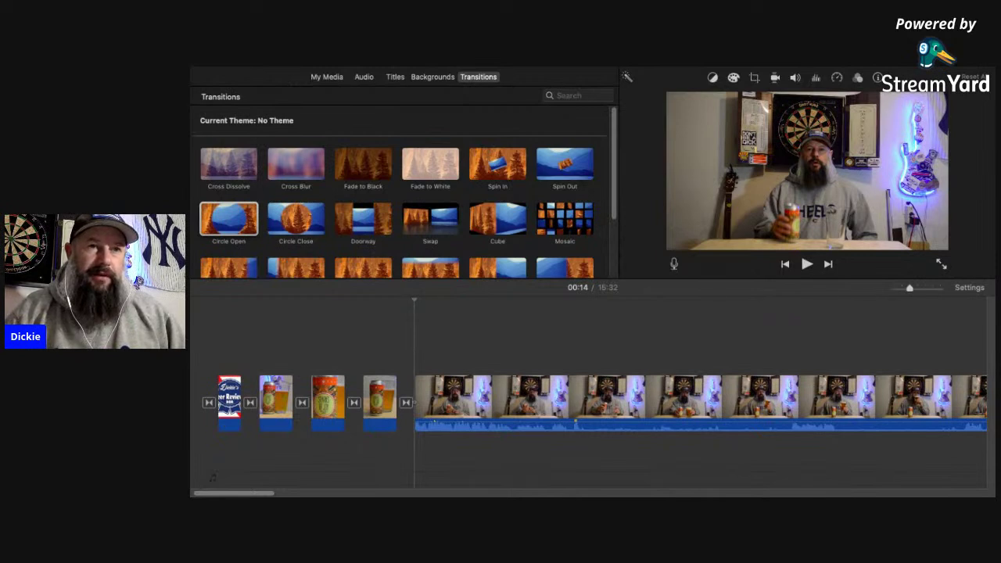
Undo the deletion of the opening footage, delete it again, and play the Circle Open transition into the video.
key("super+z")
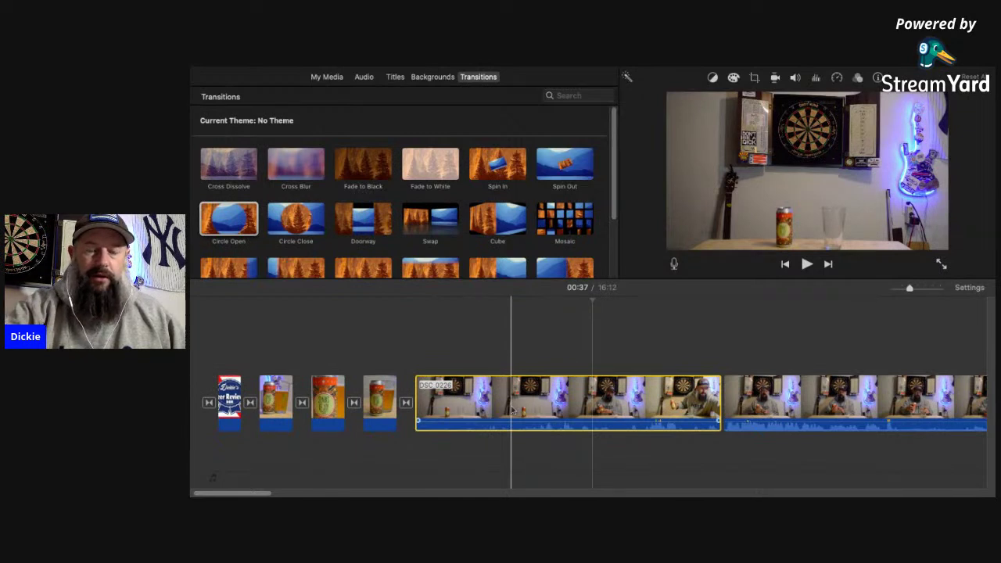
key("super+z")
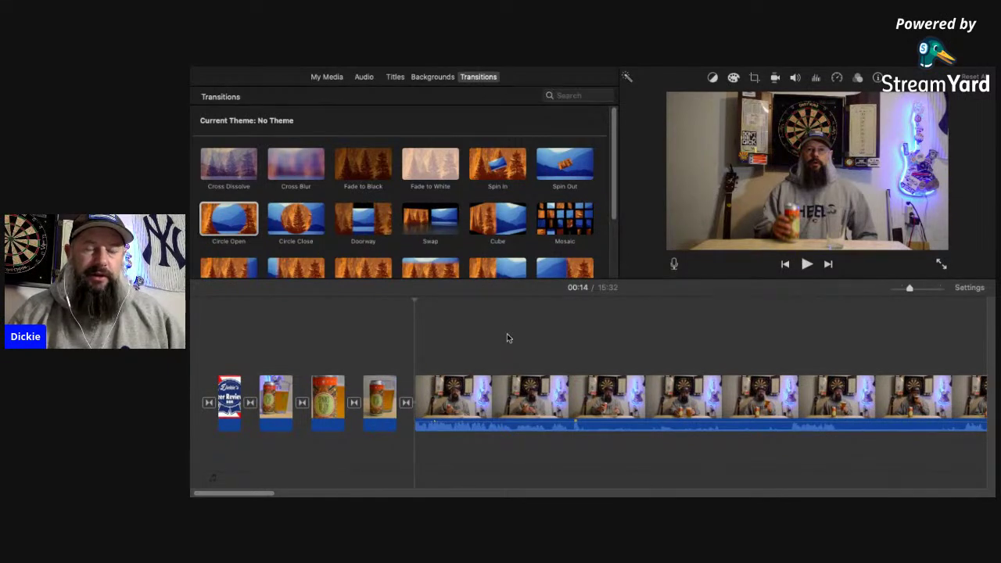
left_click(394, 328)
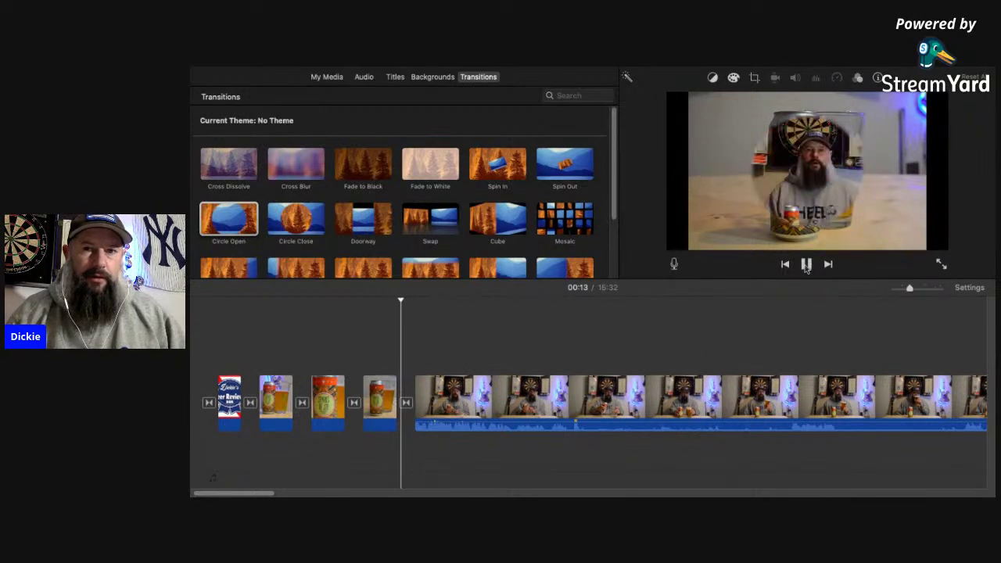
left_click(807, 265)
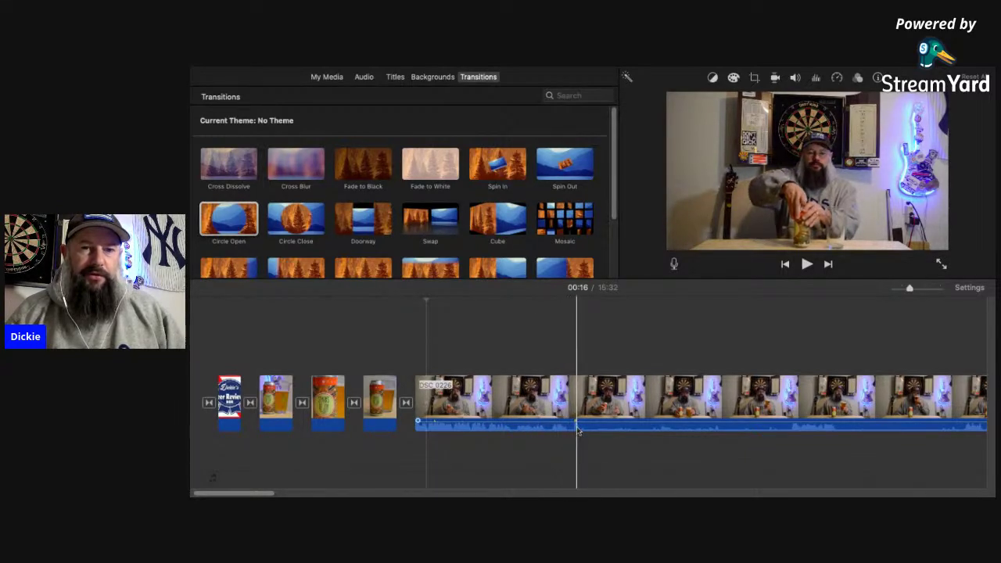
Split the video clip at 00:34, 00:37 and 00:44 to isolate the beer-pouring footage.
left_click(571, 397)
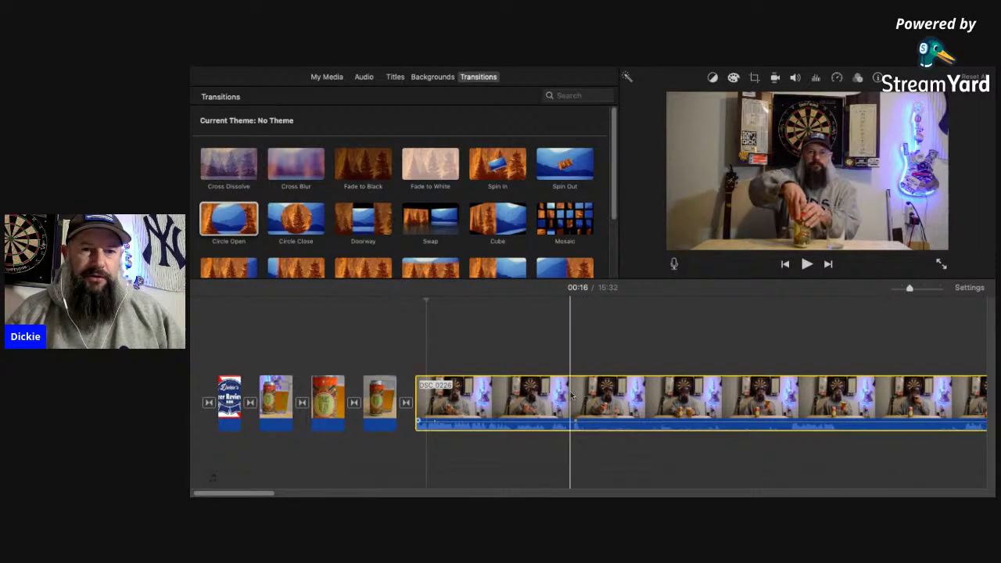
key("super+b")
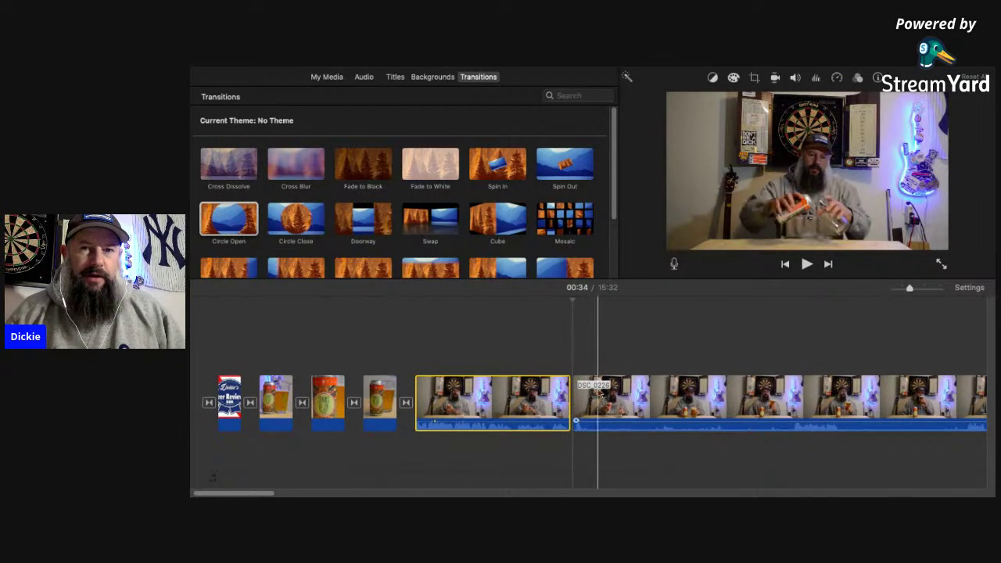
left_click(596, 393)
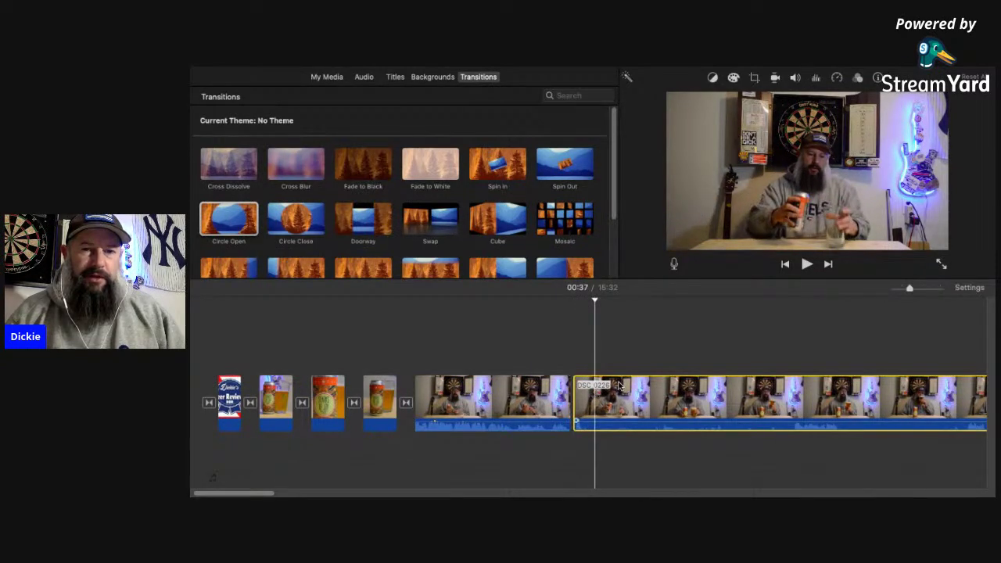
left_click(614, 387)
key("super+b")
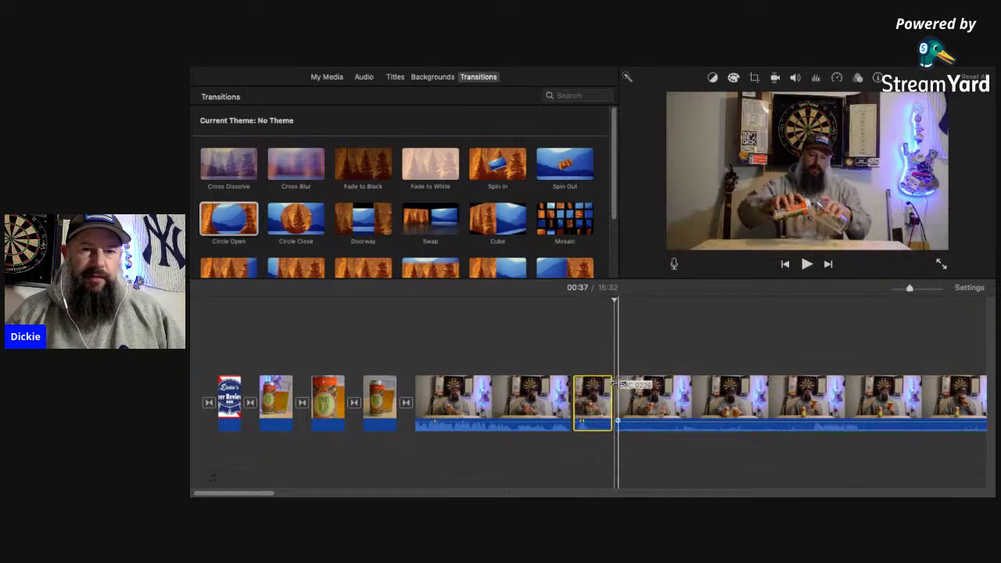
left_click(565, 395)
left_click(596, 395)
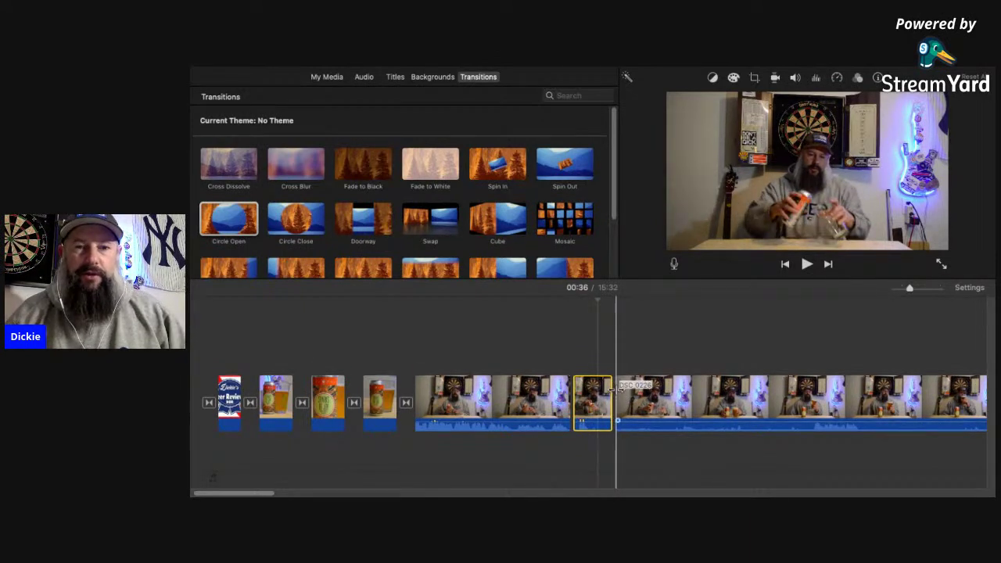
left_click(672, 397)
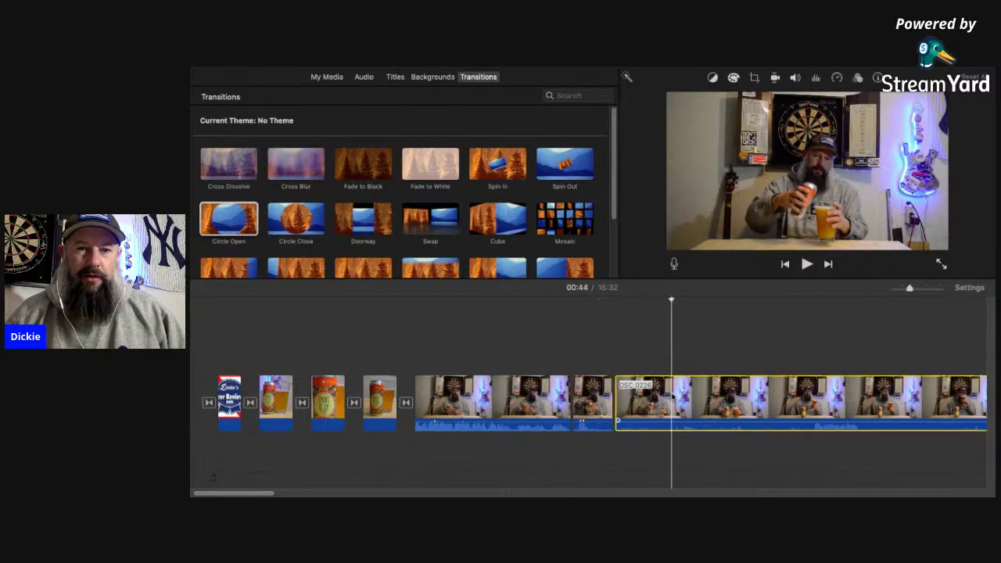
key("super+b")
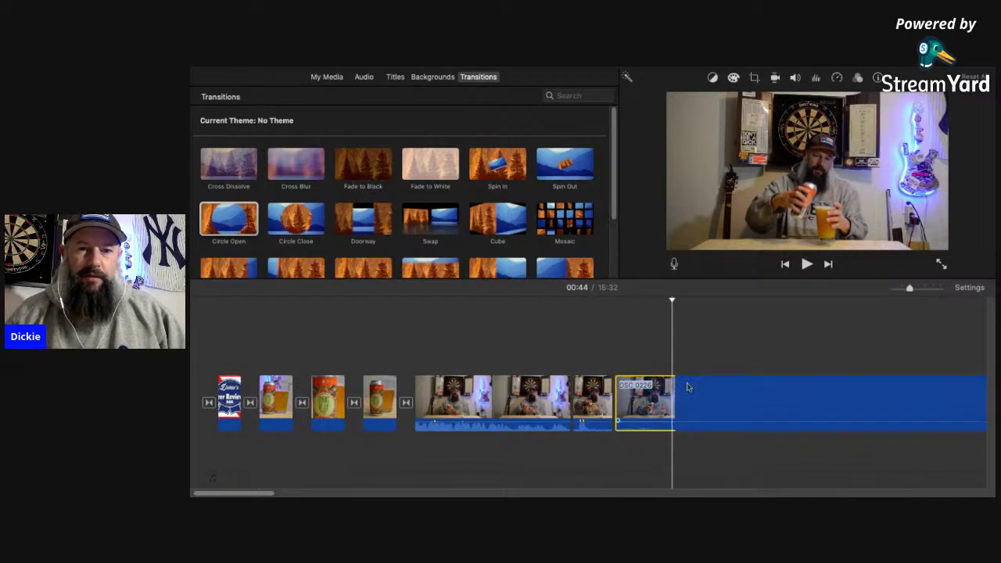
Speed up the isolated pouring segment to Fast, 4x.
left_click(643, 397)
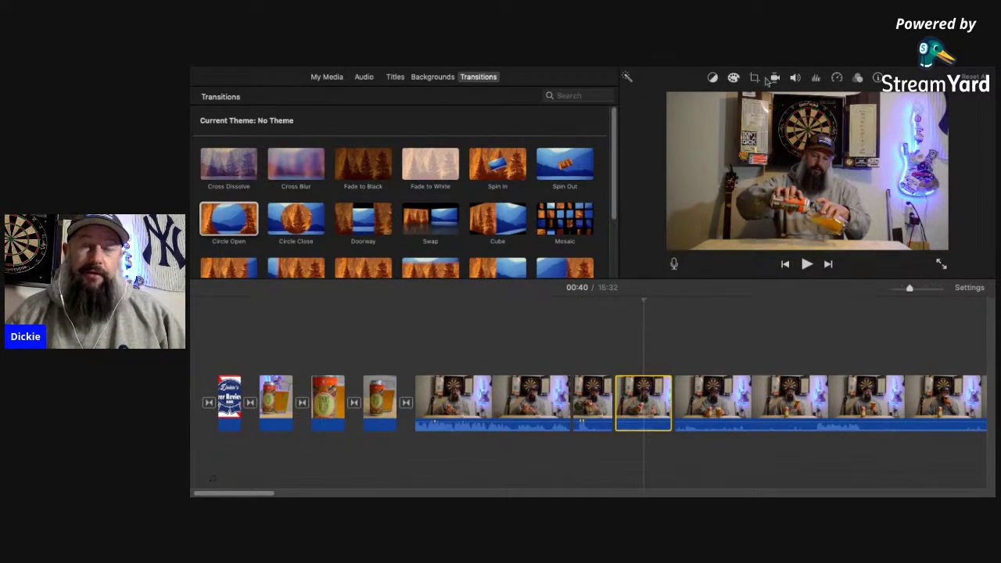
left_click(837, 79)
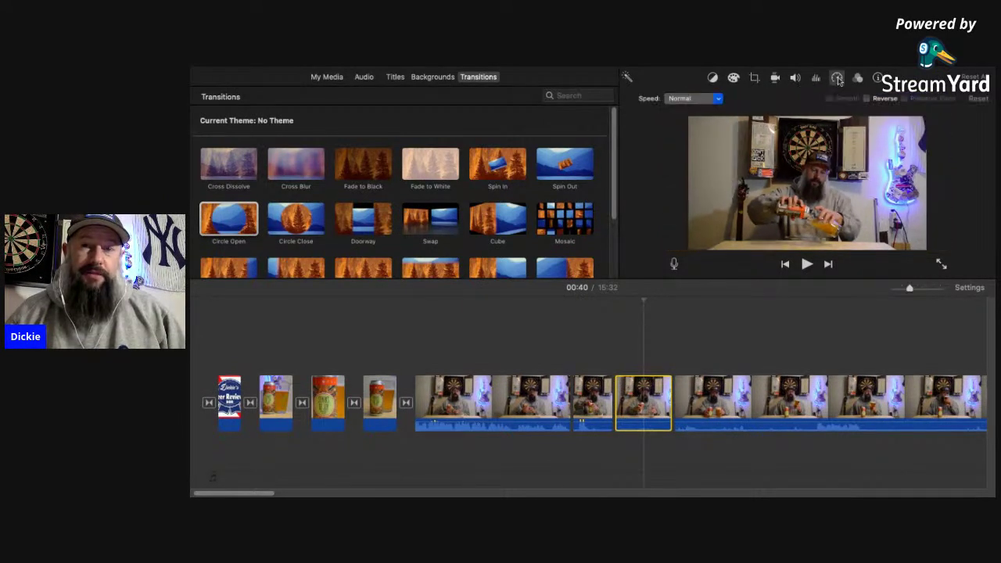
left_click(719, 100)
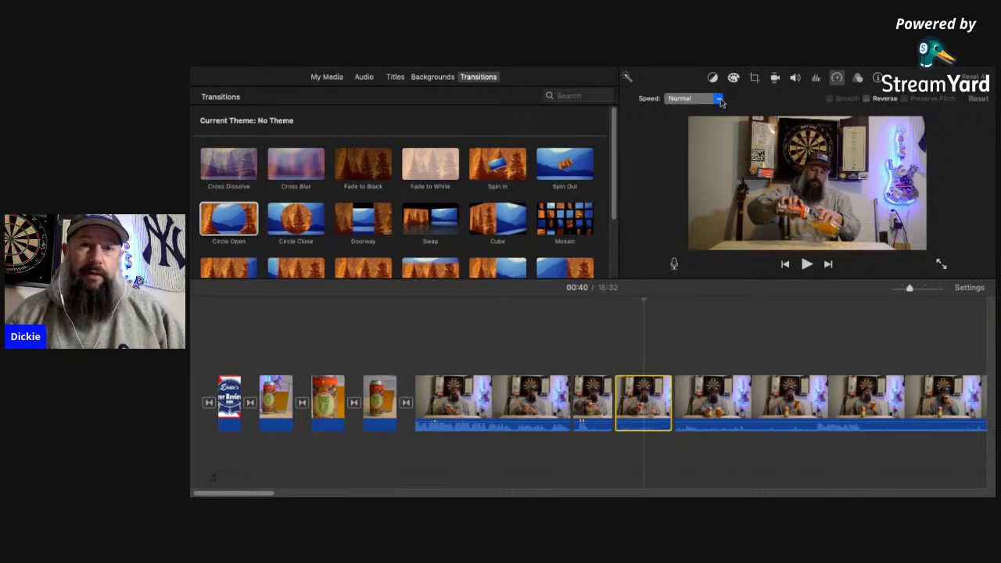
left_click(695, 129)
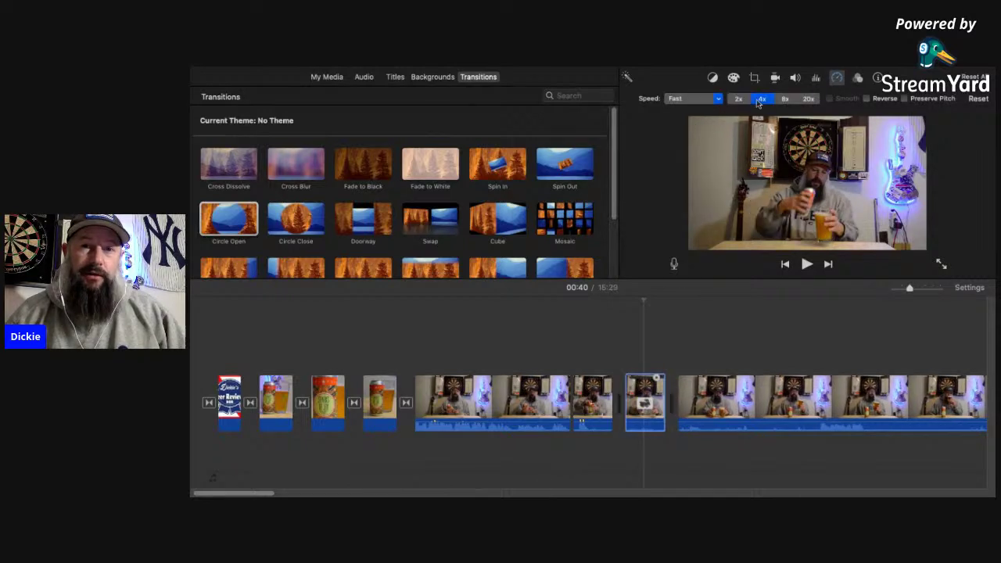
left_click(603, 337)
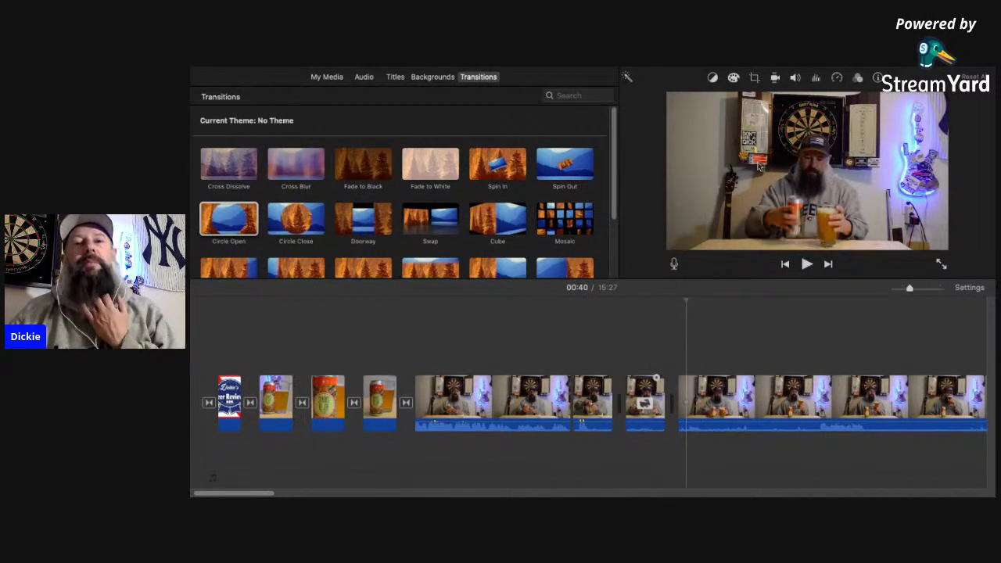
Split the footage following the sped-up pour at 00:56 and delete the section between the pour and the split.
left_click(838, 82)
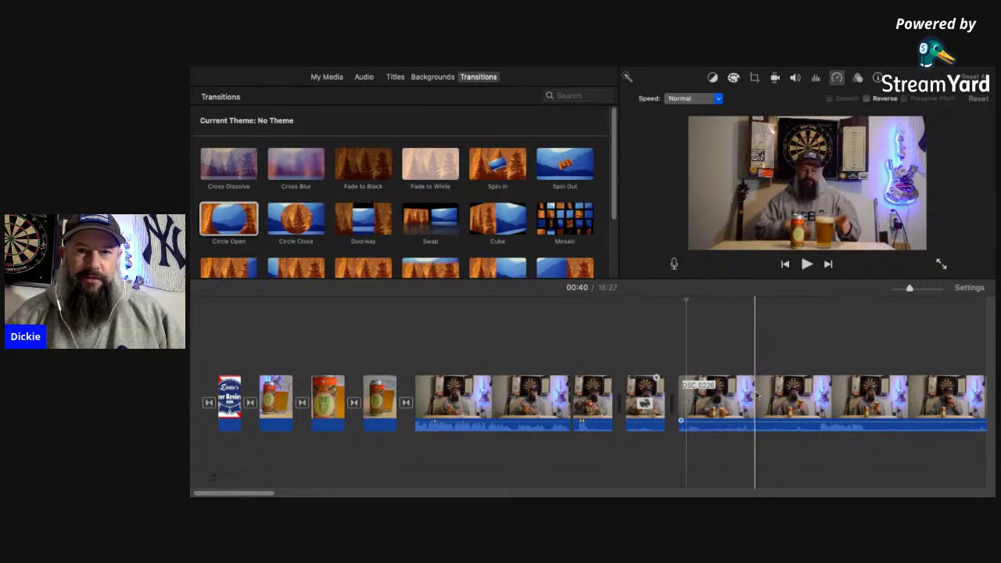
left_click(818, 396)
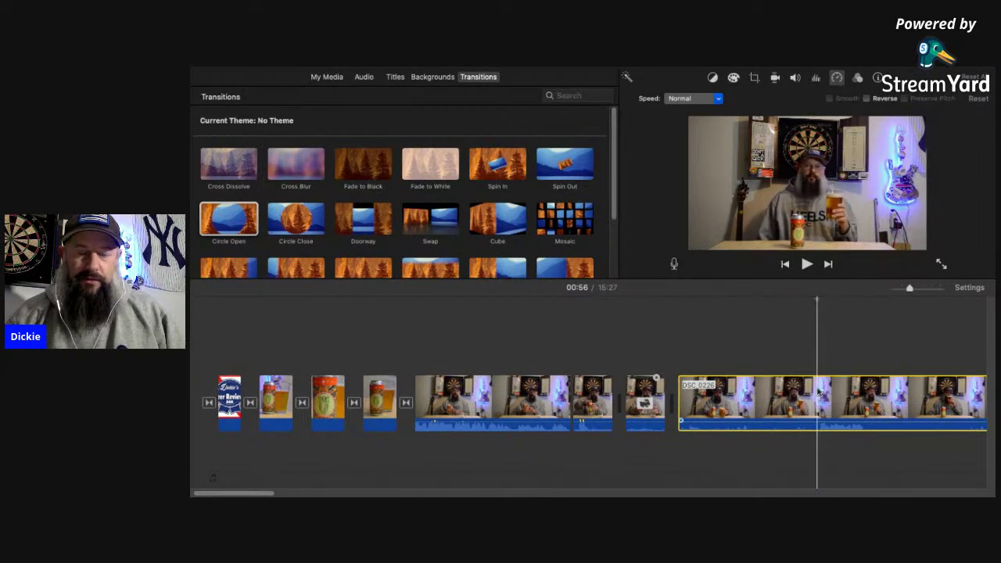
key("super+b")
left_click(728, 401)
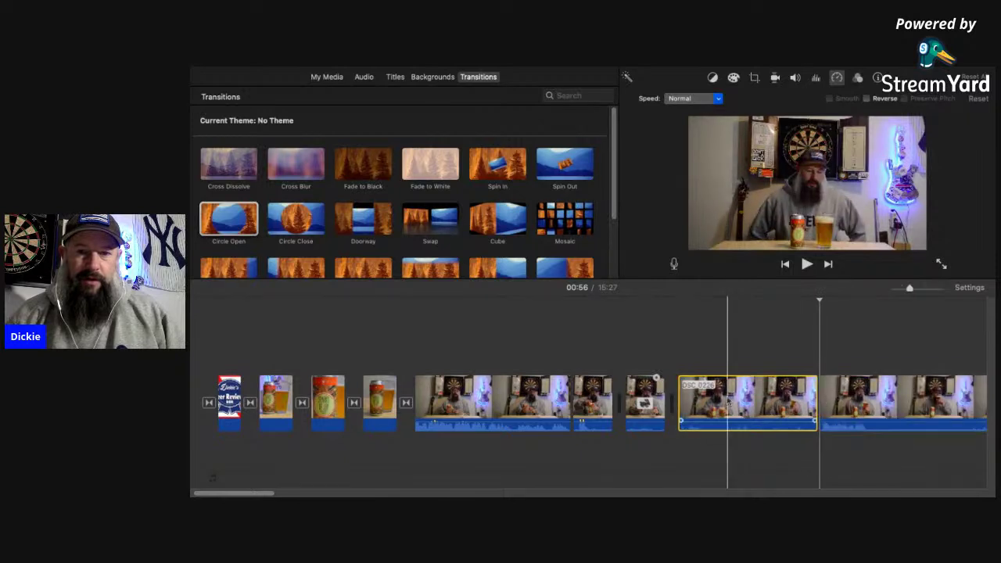
key("Delete")
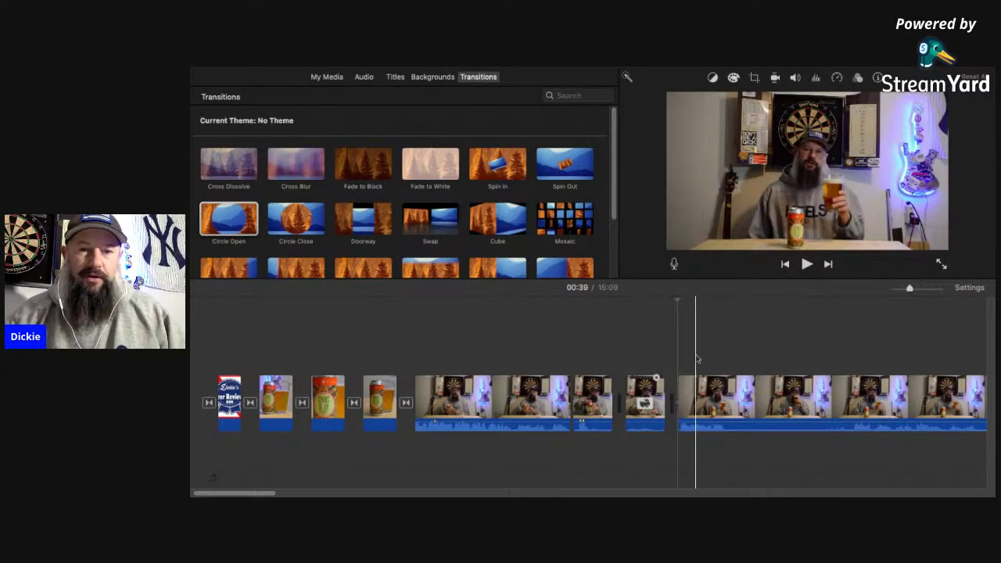
Split the footage after the pour at 00:48 and again further on, and delete the section between the two splits.
left_click(657, 342)
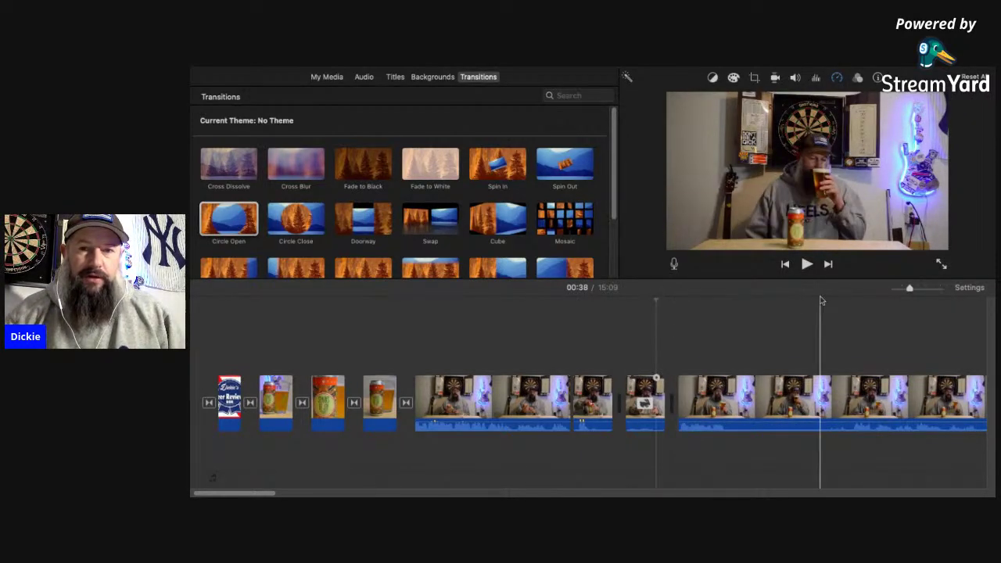
left_click(807, 265)
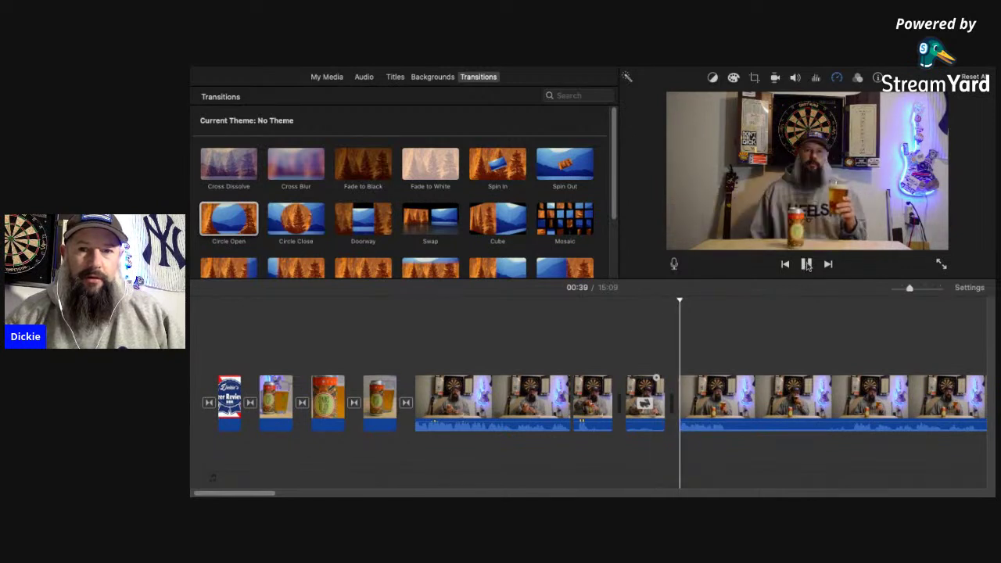
left_click(808, 265)
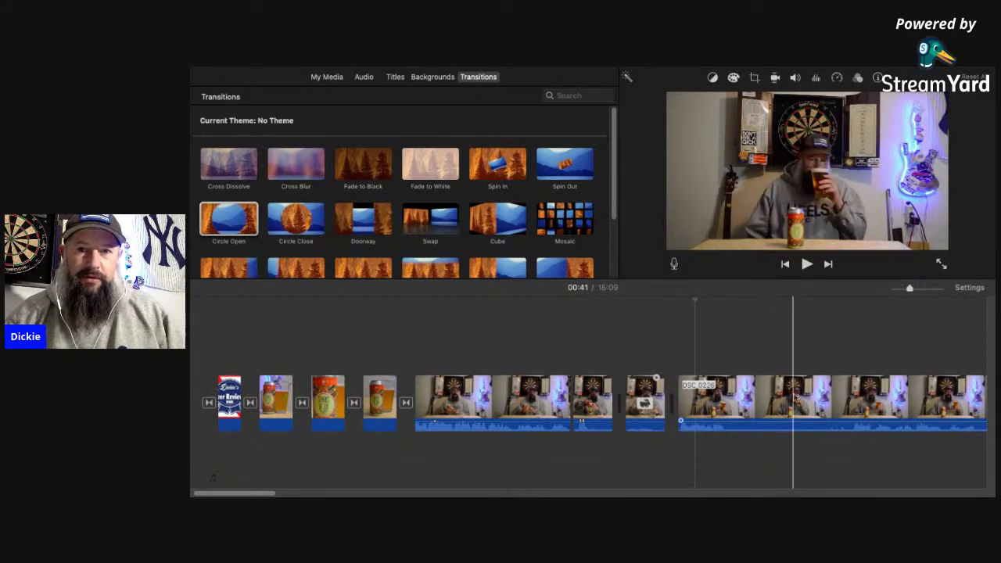
left_click(748, 398)
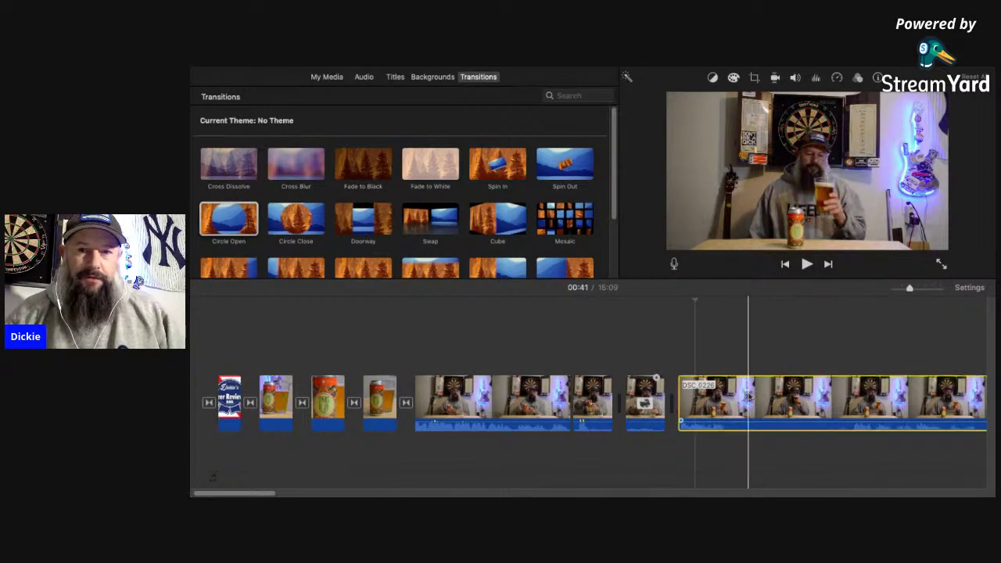
key("super+b")
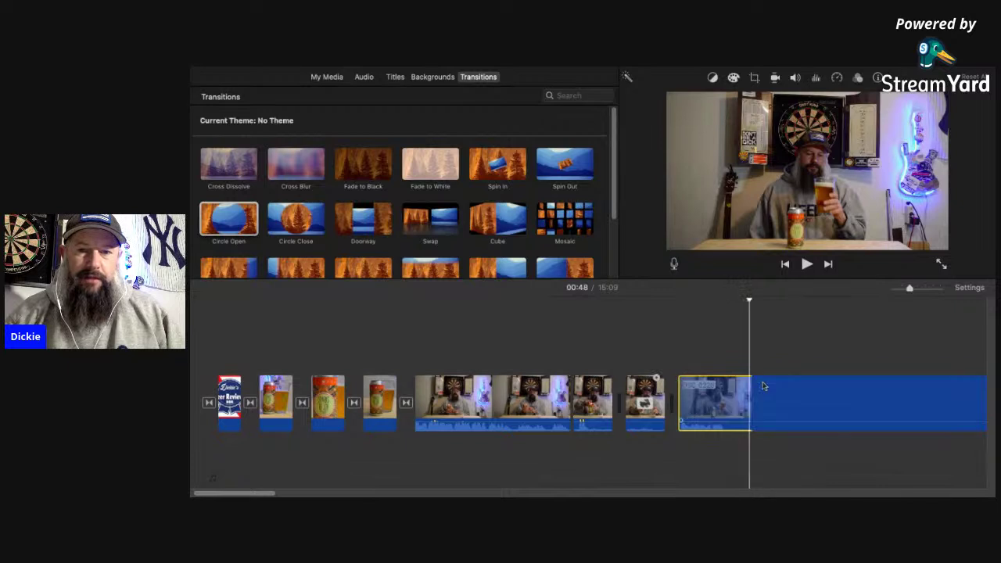
left_click(857, 392)
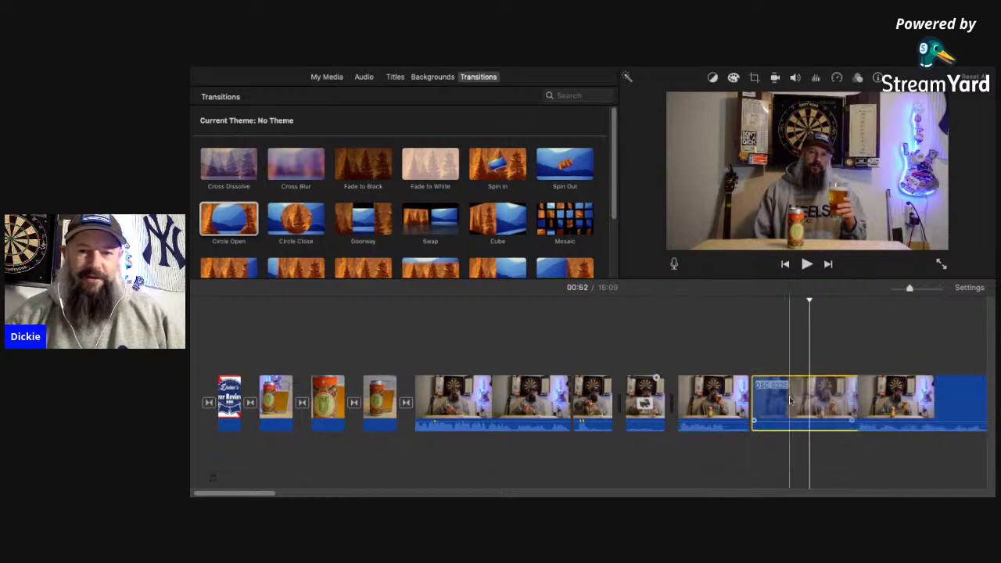
key("Delete")
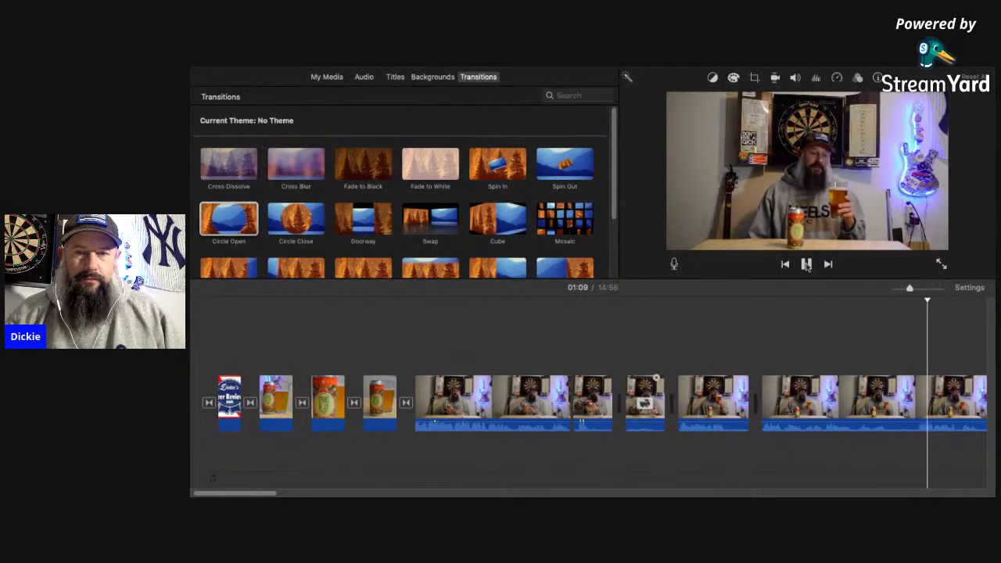
Split the next footage at 01:07 and again a few seconds earlier, and delete the part preceding the earlier split.
left_click(806, 264)
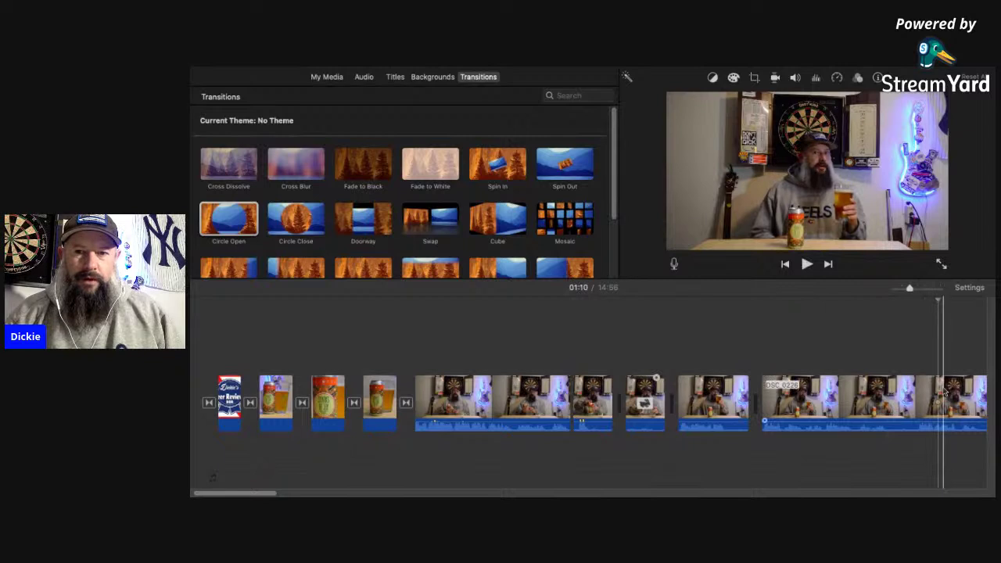
left_click(919, 397)
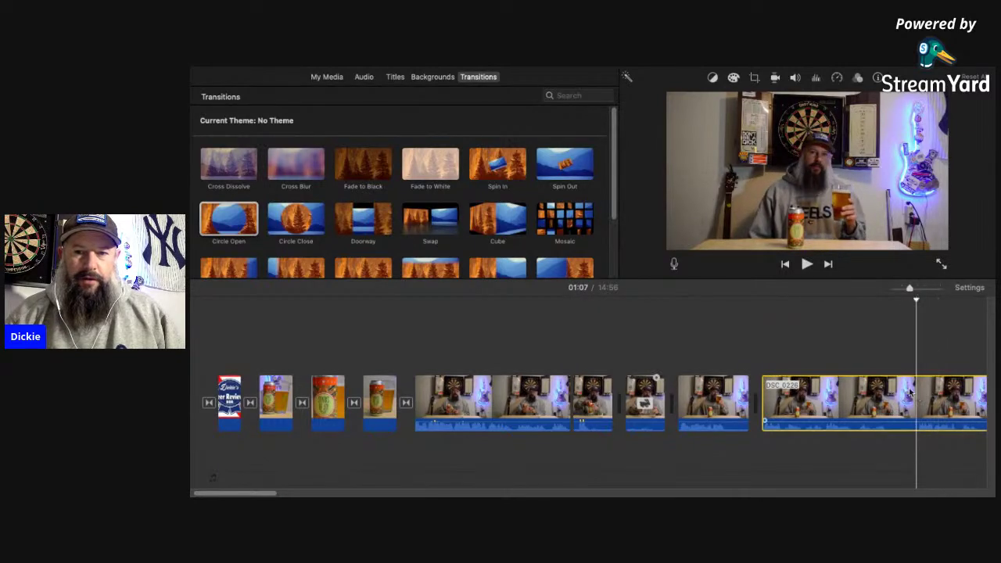
key("super+b")
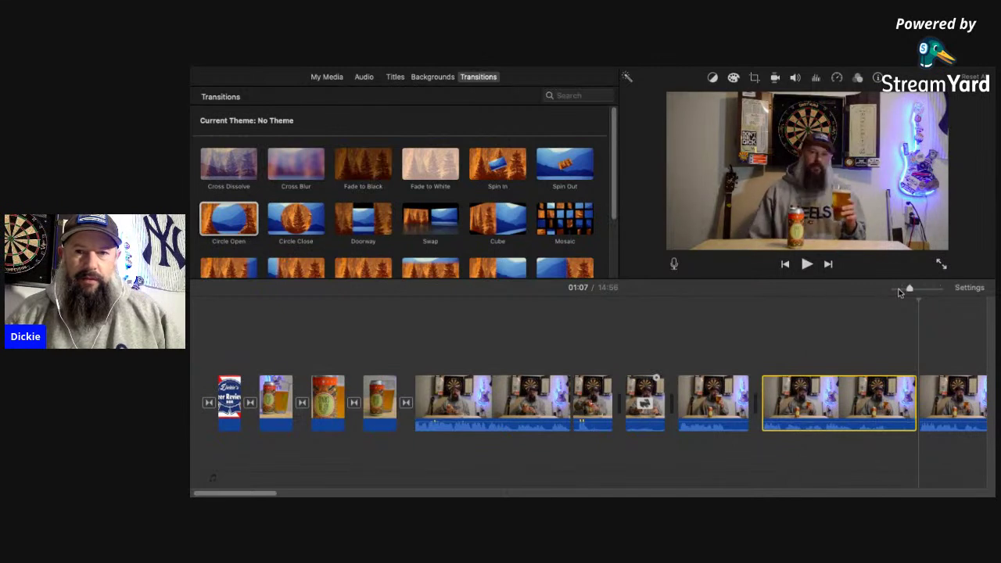
left_click(855, 387)
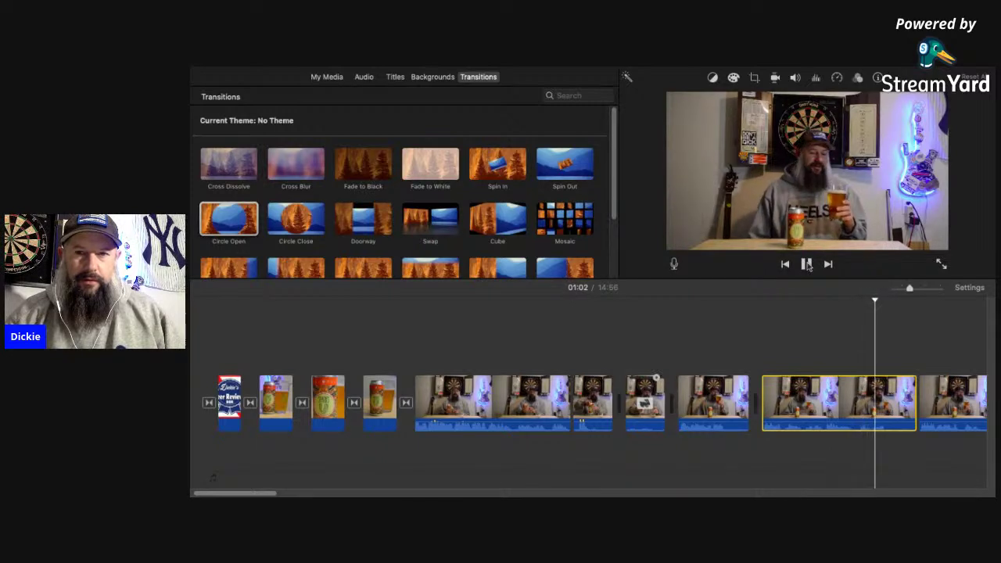
left_click(807, 264)
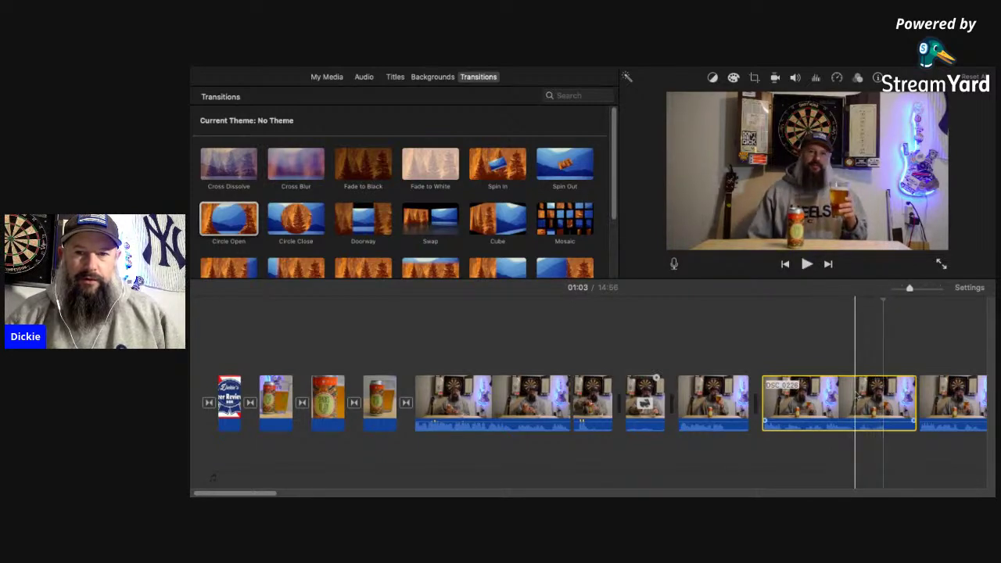
key("super+b")
key("Delete")
Move the short isolated excerpt to the end of the timeline, after the guitar clip.
left_click(788, 403)
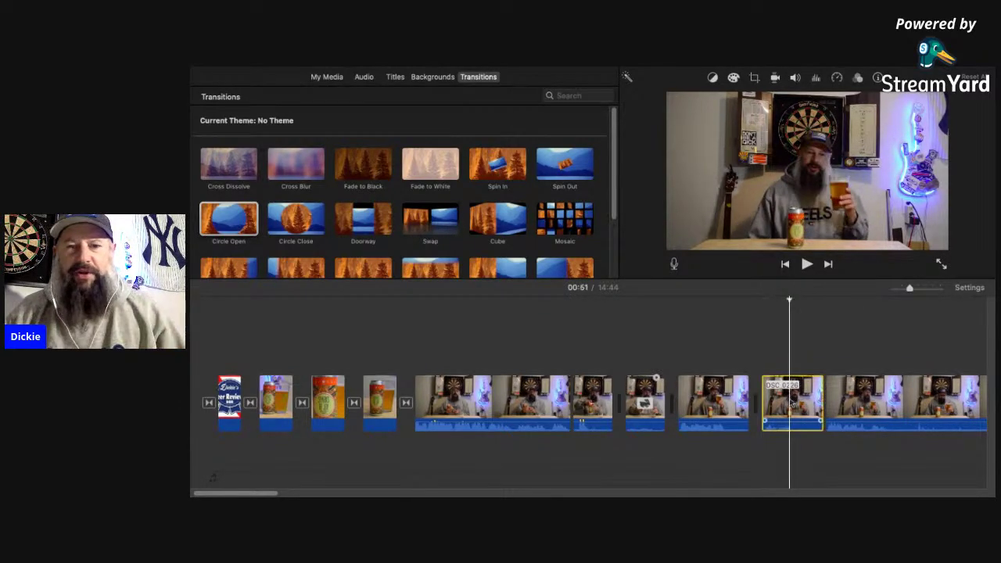
left_click(895, 289)
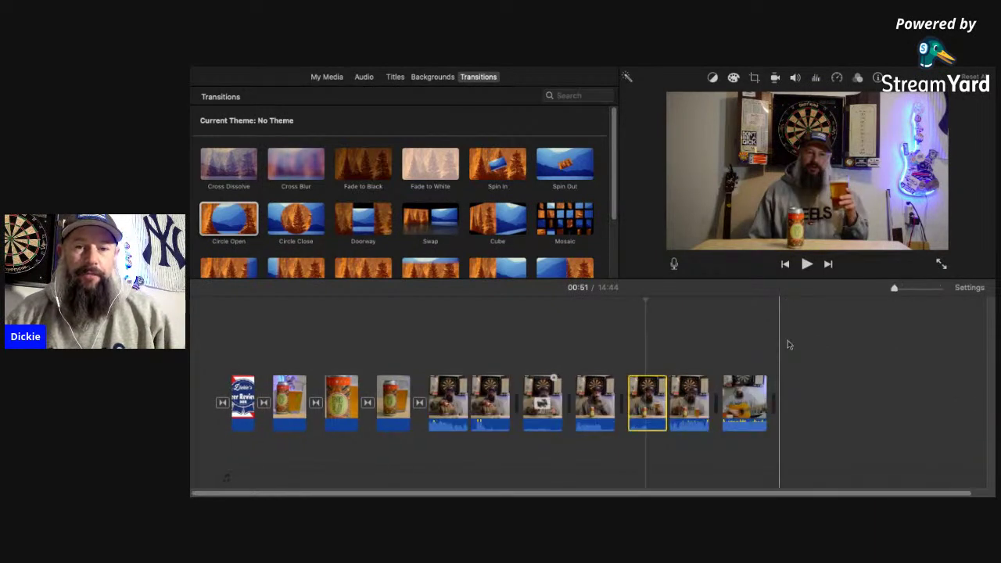
left_click_drag(637, 403, 753, 399)
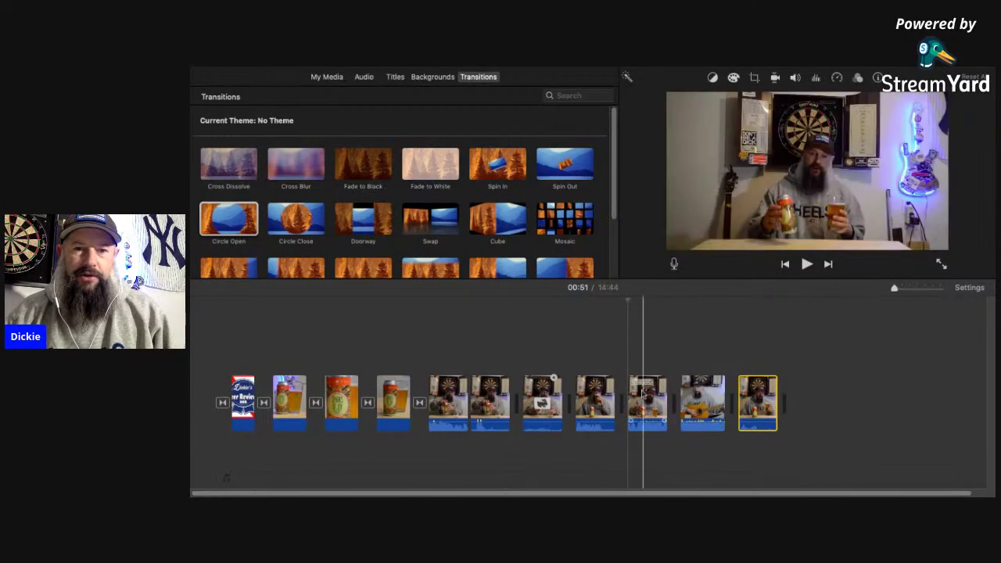
Split the main footage at 00:58 and 01:14 and delete the section between the two splits.
left_click(610, 363)
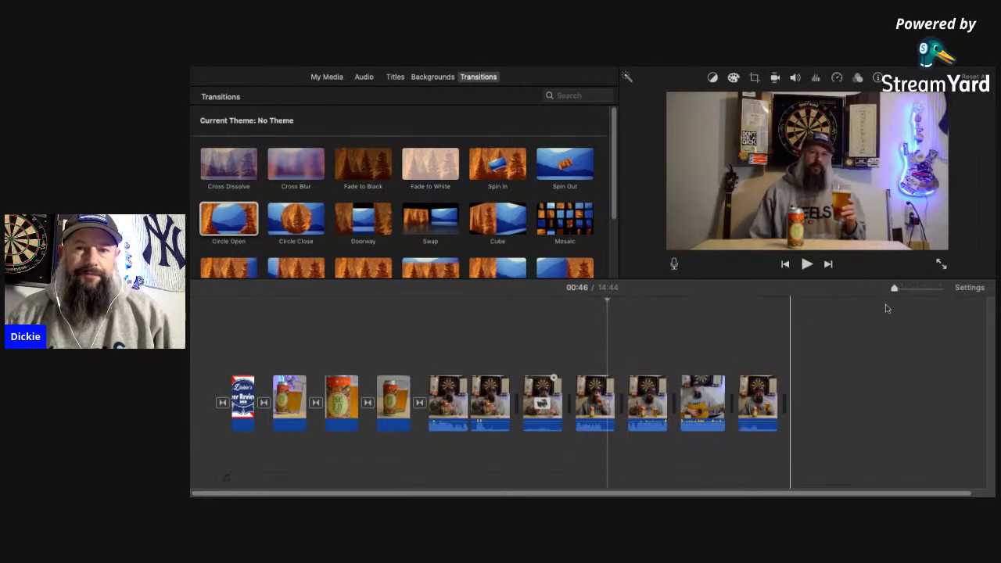
left_click(912, 290)
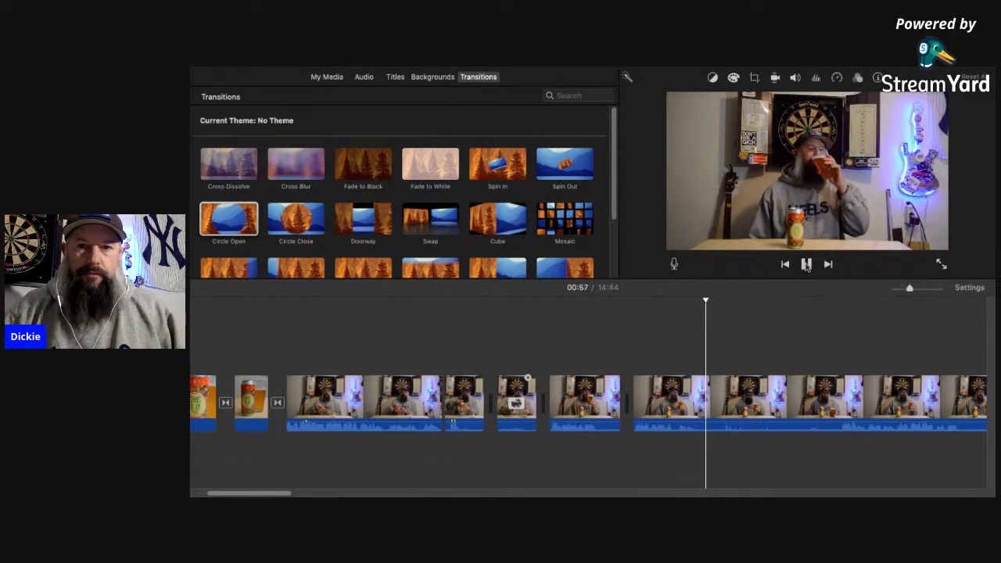
left_click(806, 265)
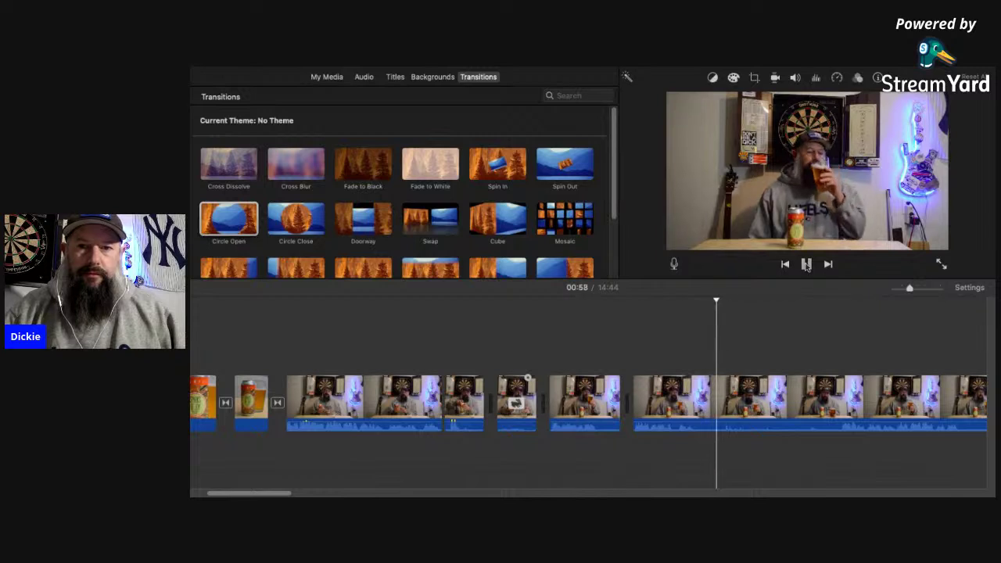
left_click(718, 389)
key("super+b")
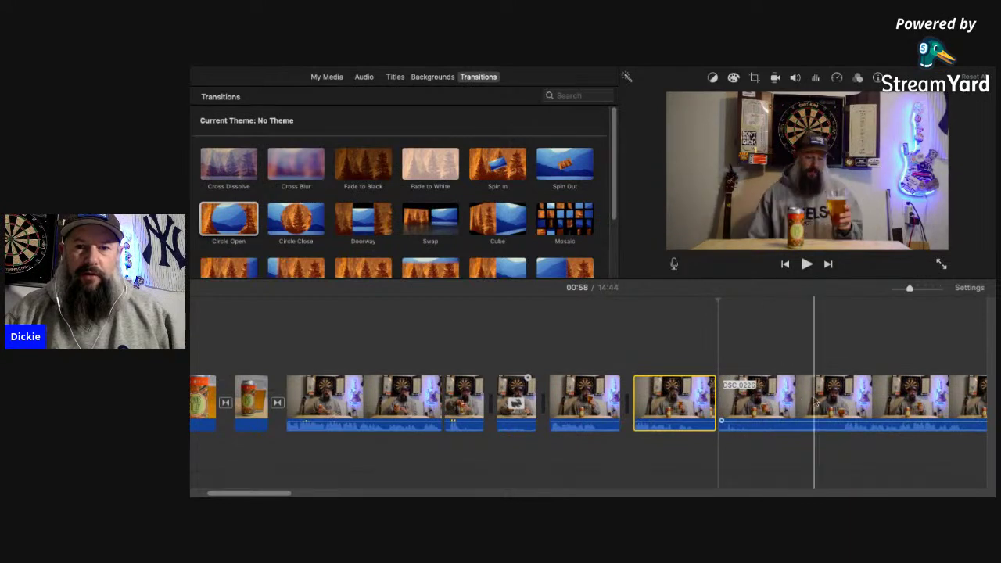
left_click(842, 398)
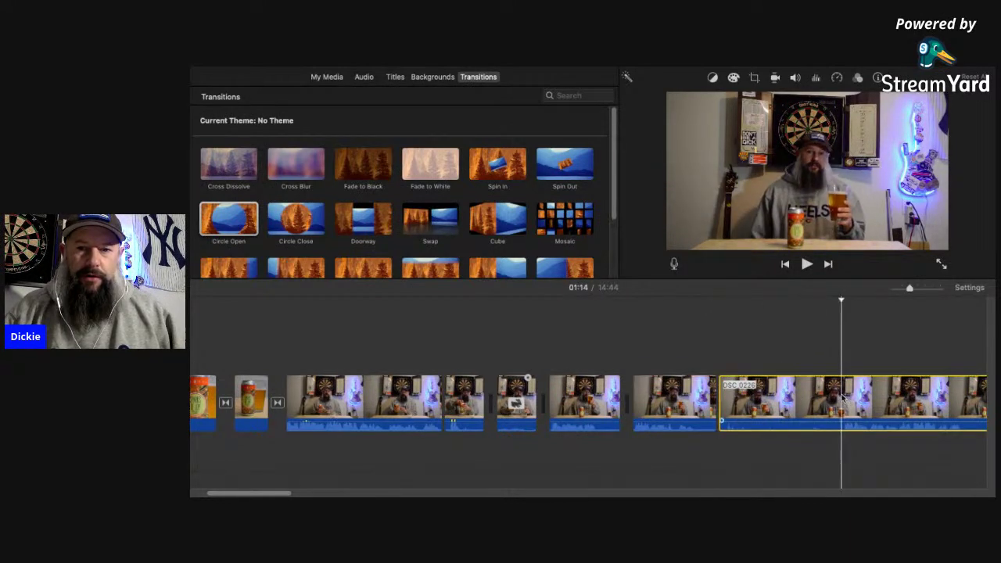
key("super+b")
left_click(786, 399)
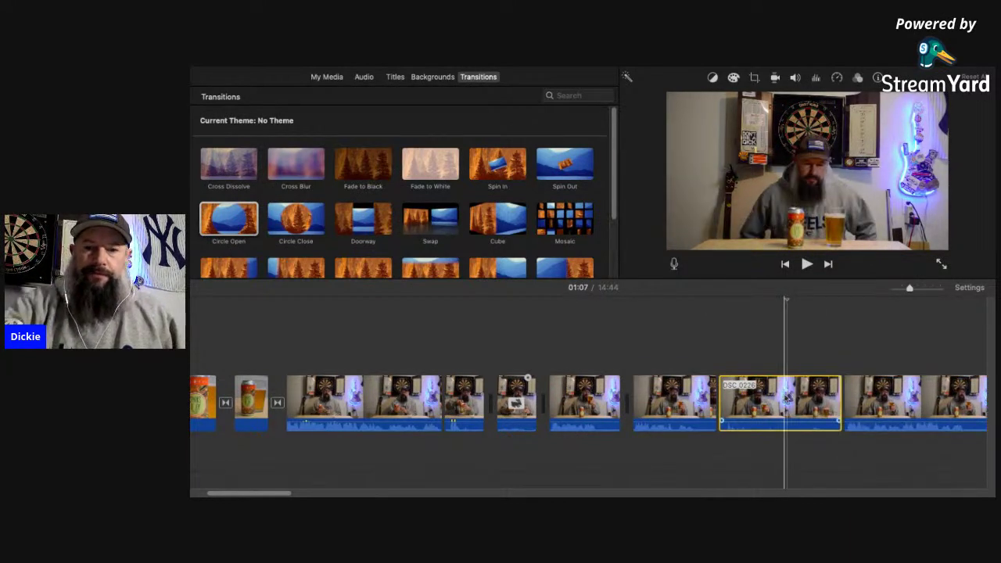
key("Delete")
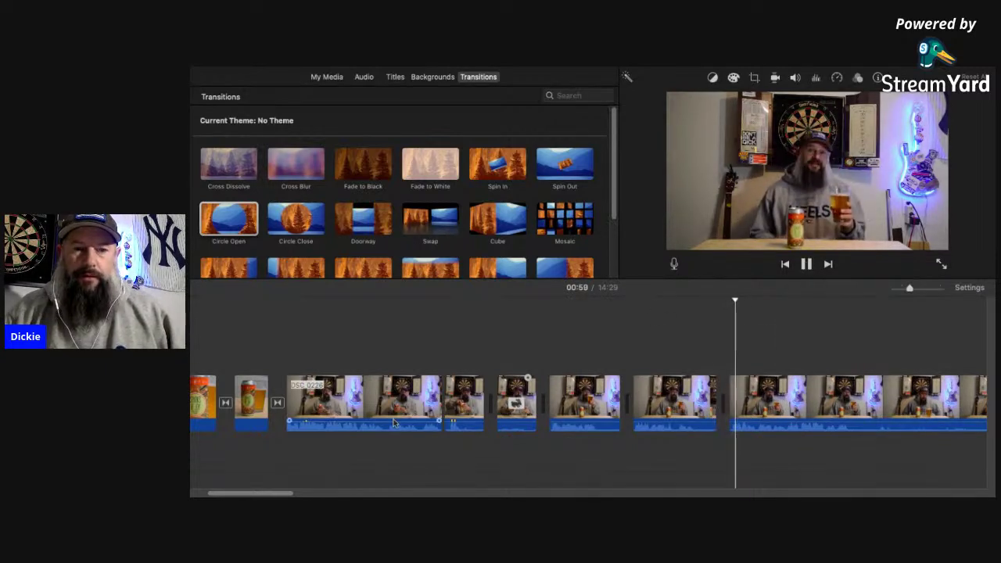
Split the main footage at 01:16 after the next drink and again at 01:44.
left_click_drag(286, 490, 310, 491)
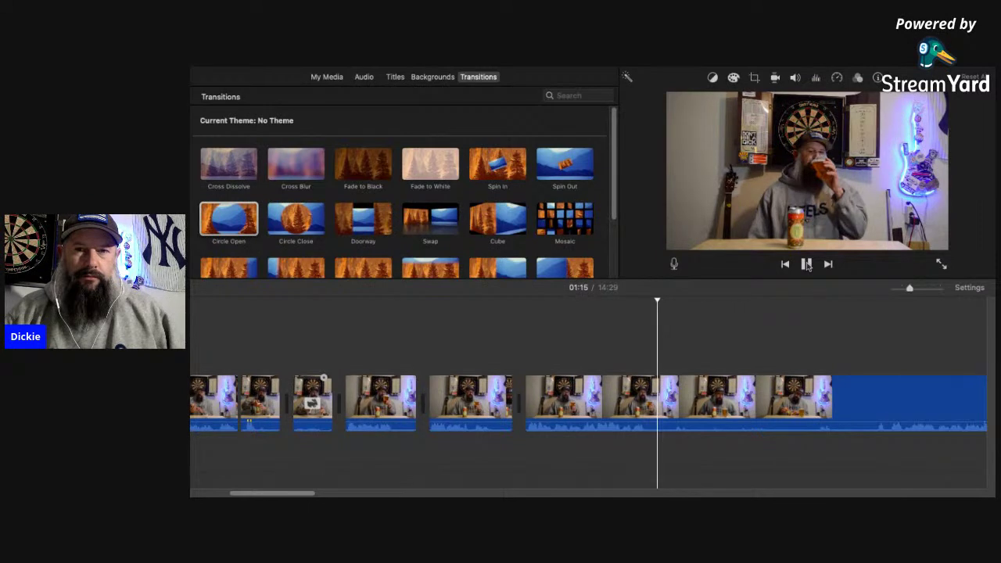
left_click(808, 266)
left_click(666, 391)
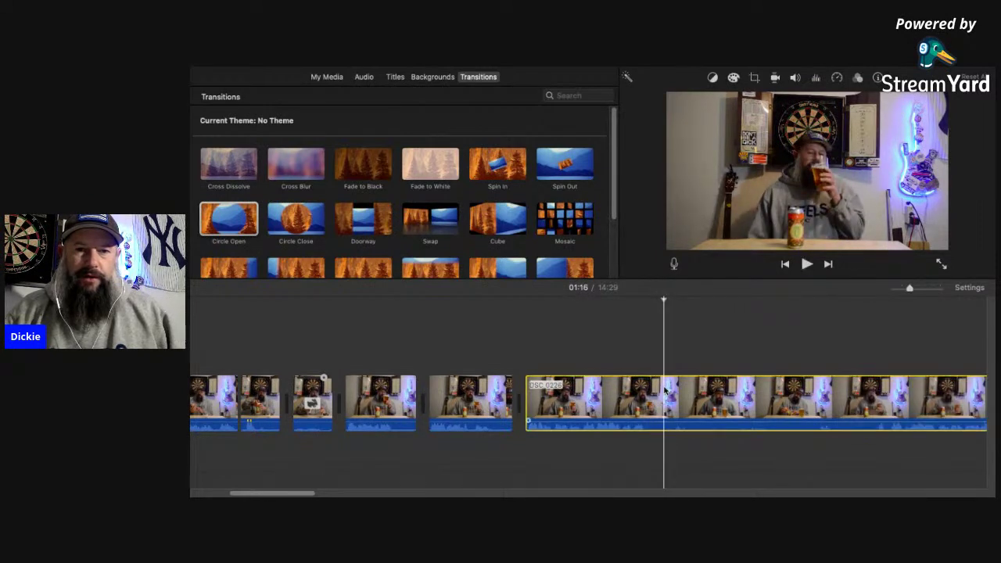
key("super+b")
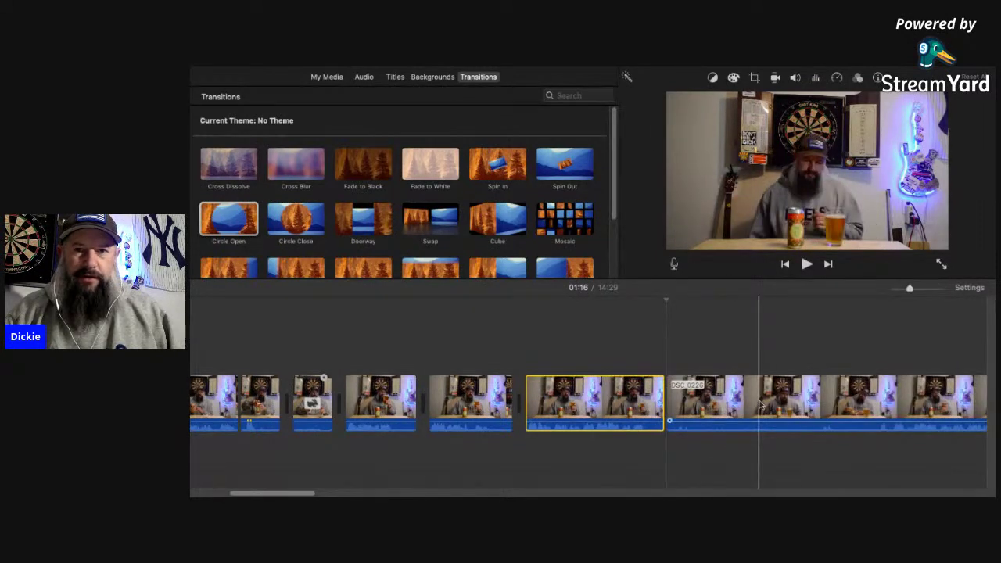
left_click(893, 401)
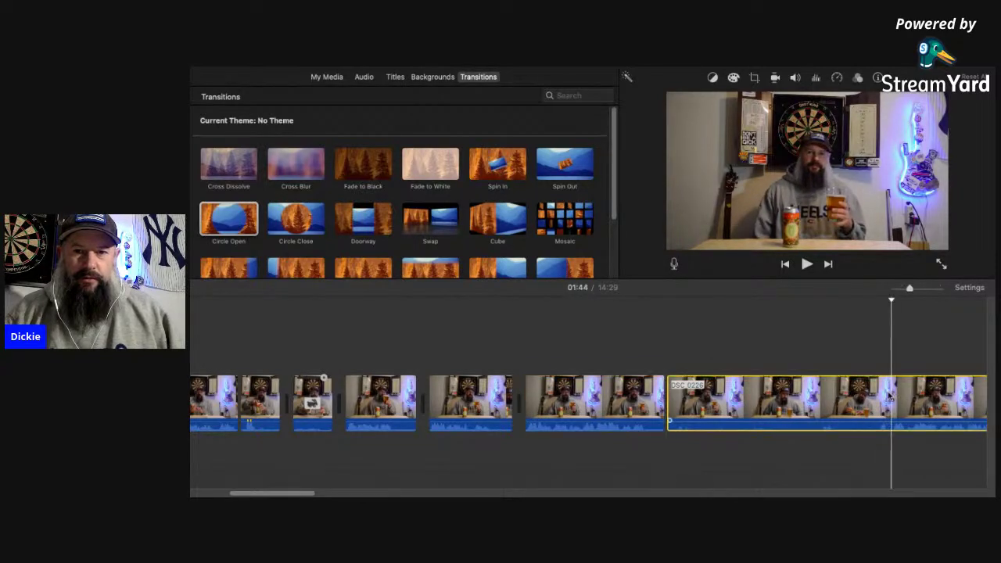
key("super+b")
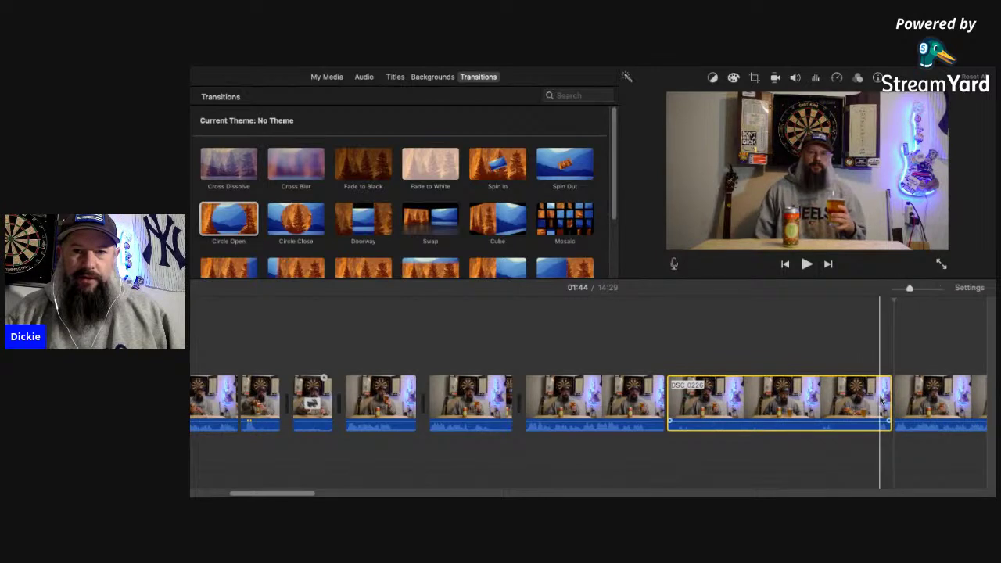
Split the isolated section at 01:42 and delete its longer part, keeping the short piece before the 01:44 split.
left_click(878, 398)
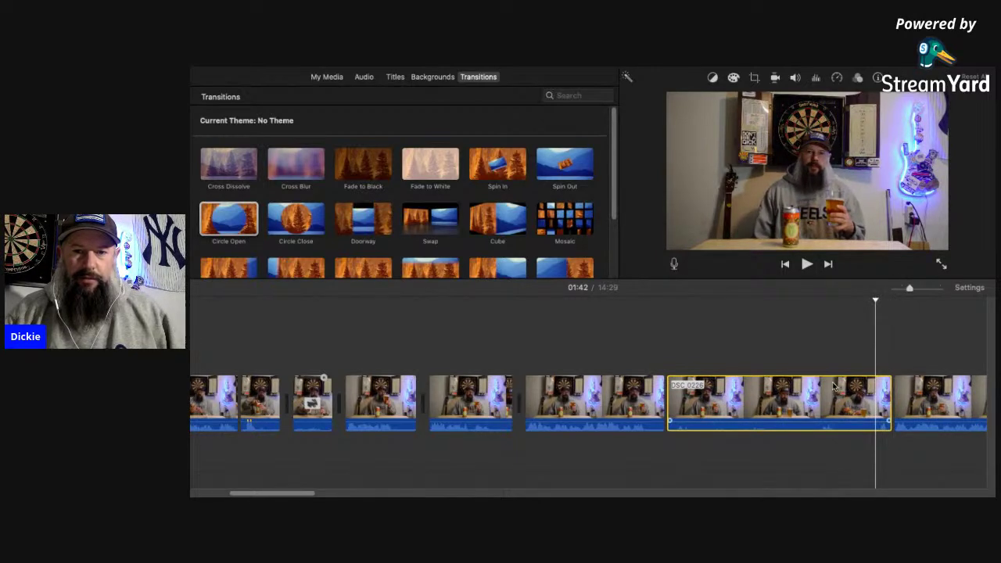
key("alt+slash")
left_click(717, 398)
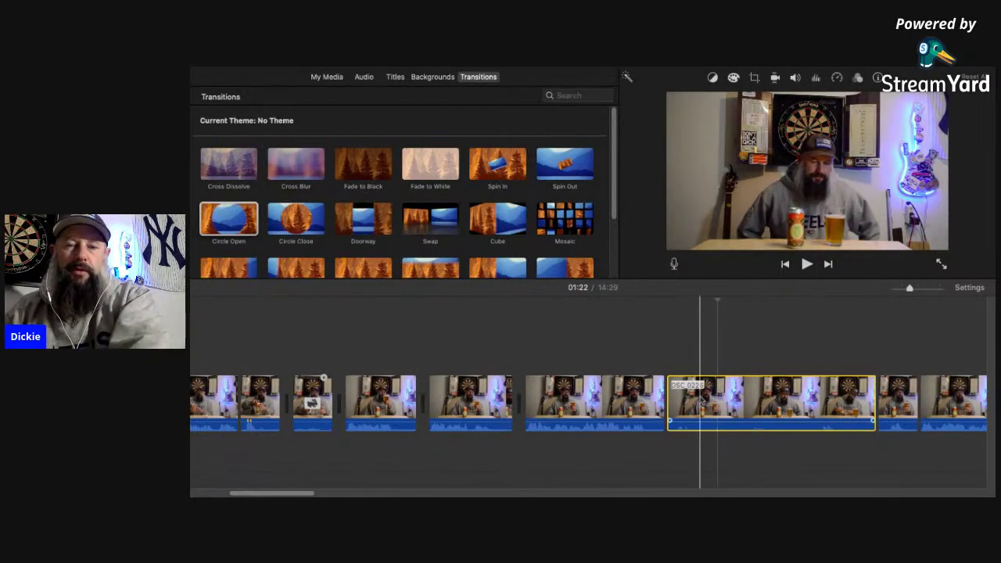
key("Delete")
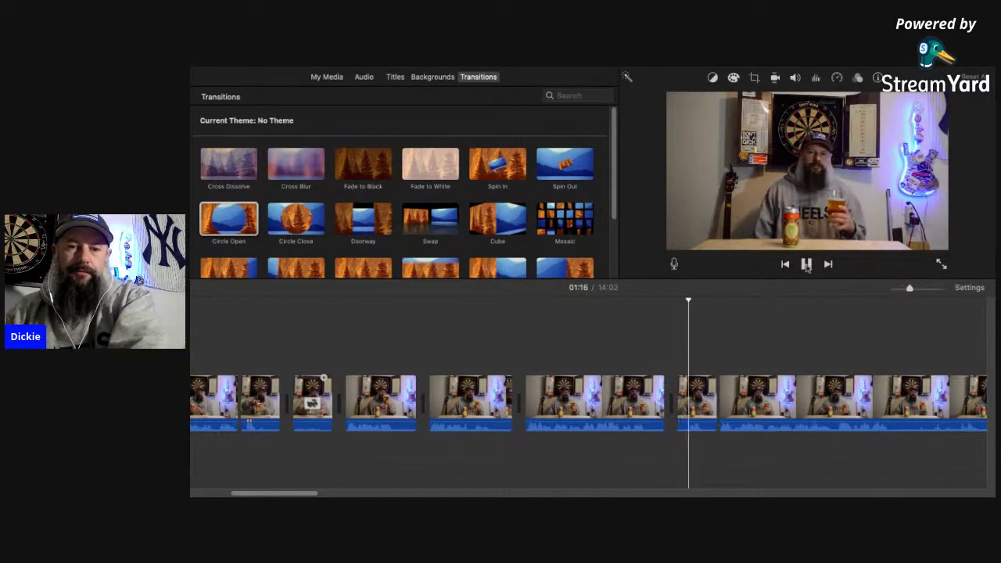
Move the short excerpt left at about 01:16 to the end of the timeline, behind the previously moved excerpts.
left_click(807, 265)
left_click(701, 403)
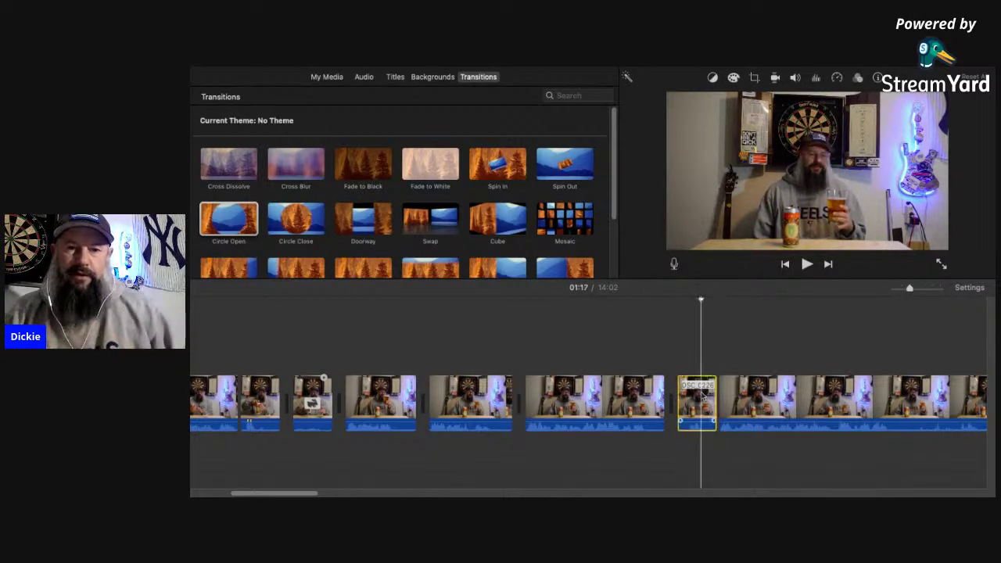
left_click(892, 289)
left_click_drag(691, 399, 887, 395)
left_click_drag(894, 288, 912, 289)
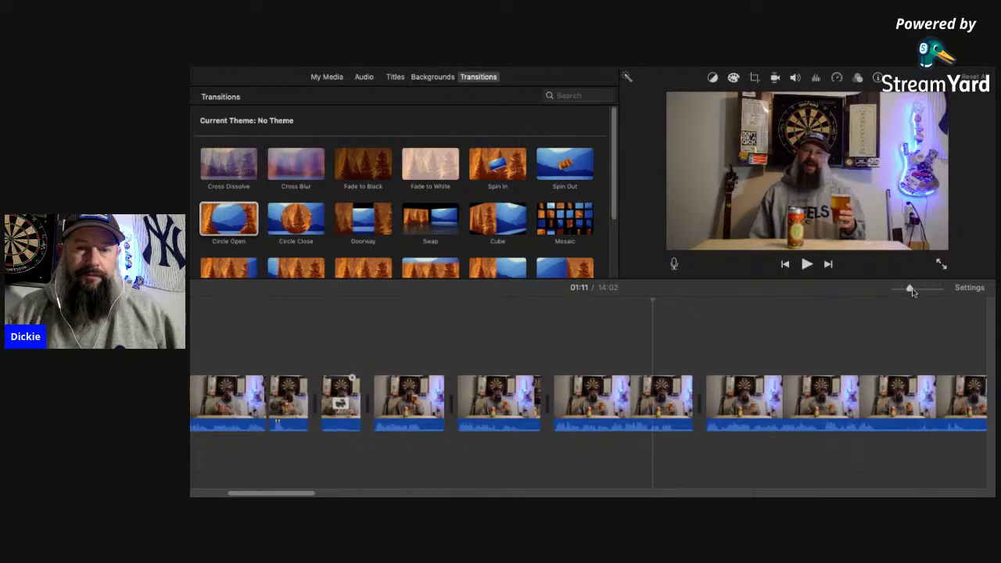
Split the main footage at 01:40 and 01:52 and delete the section between the two splits.
left_click(682, 350)
left_click(807, 265)
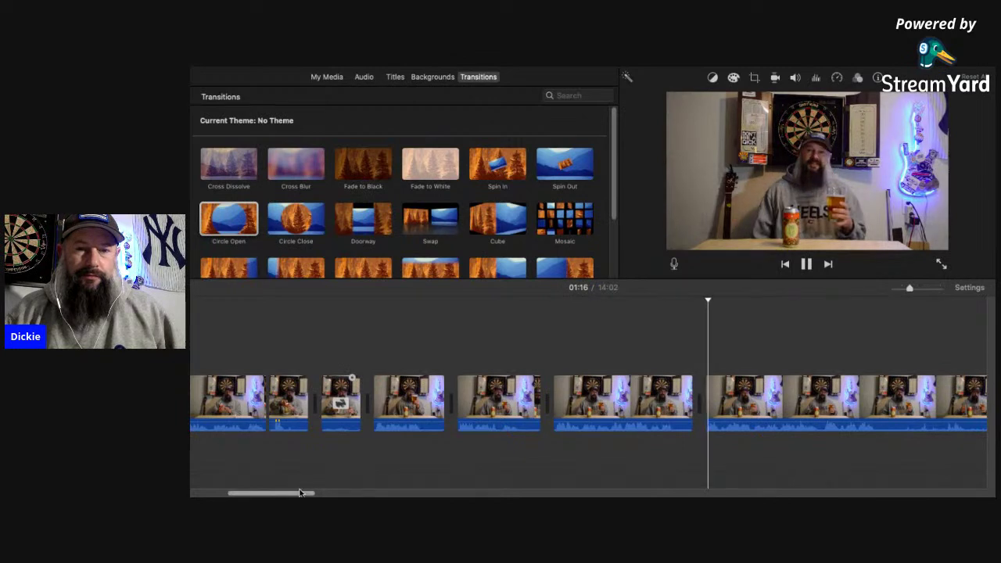
scroll(562, 403, "right", 5)
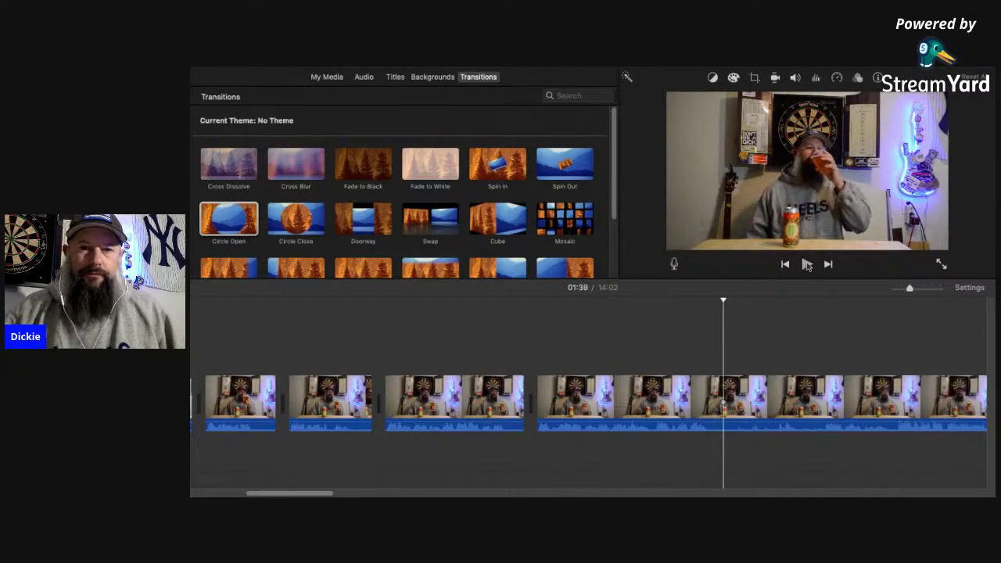
left_click(729, 393)
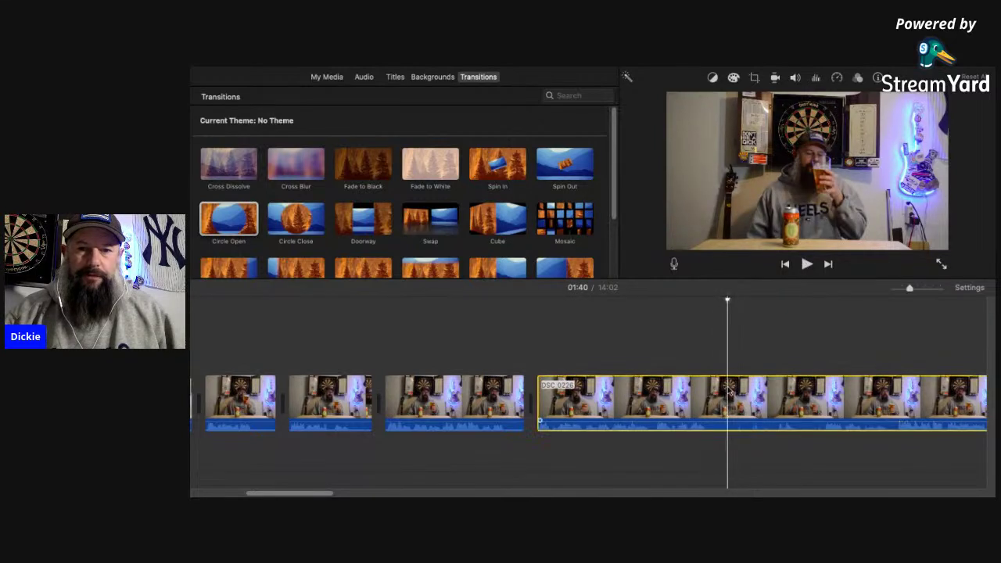
key("super+b")
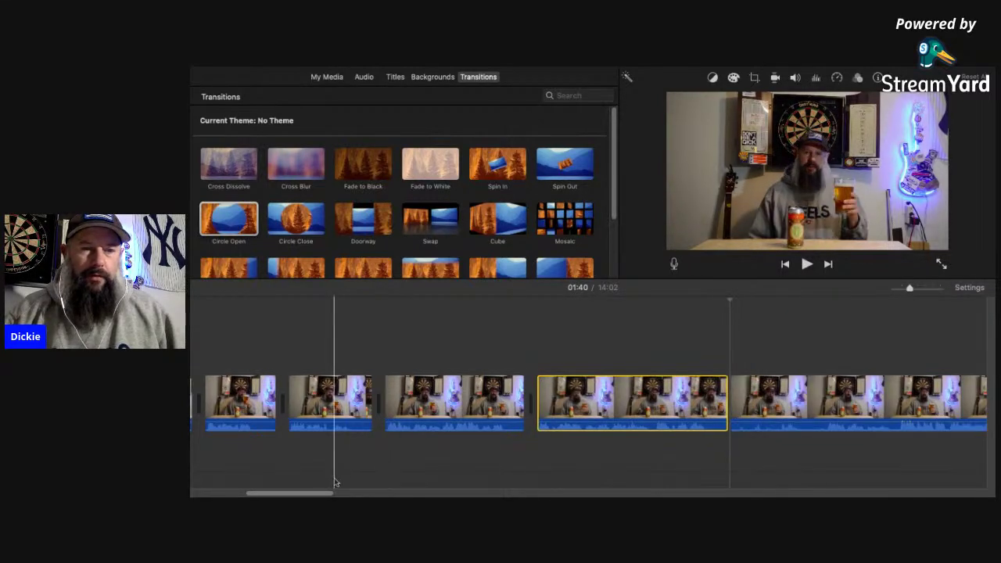
left_click_drag(319, 493, 336, 493)
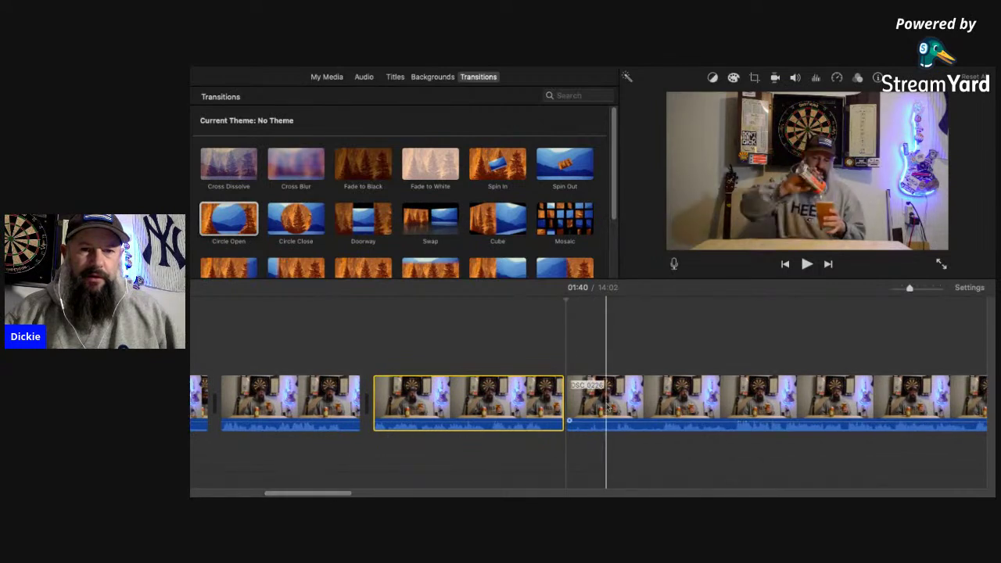
left_click(662, 398)
key("super+b")
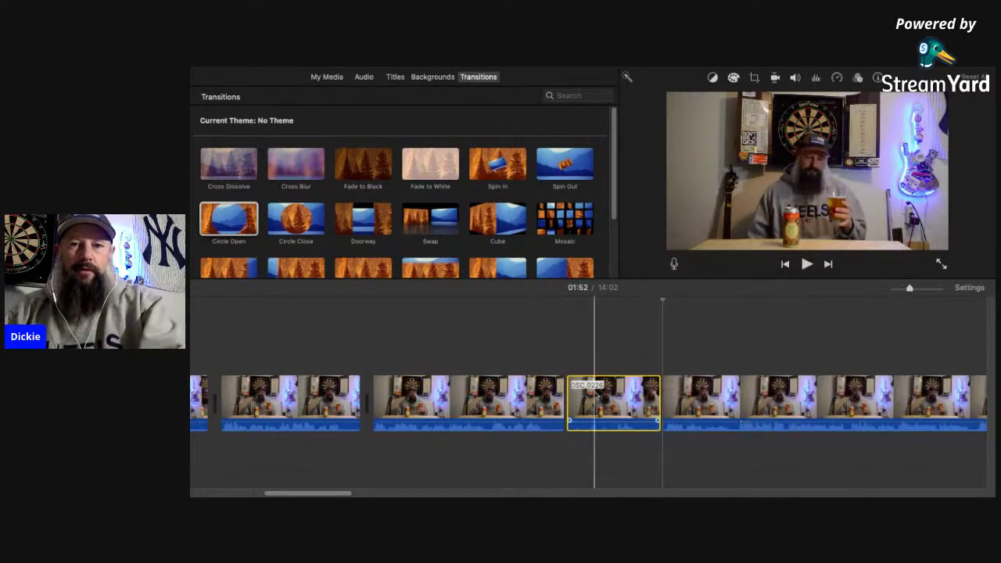
key("Delete")
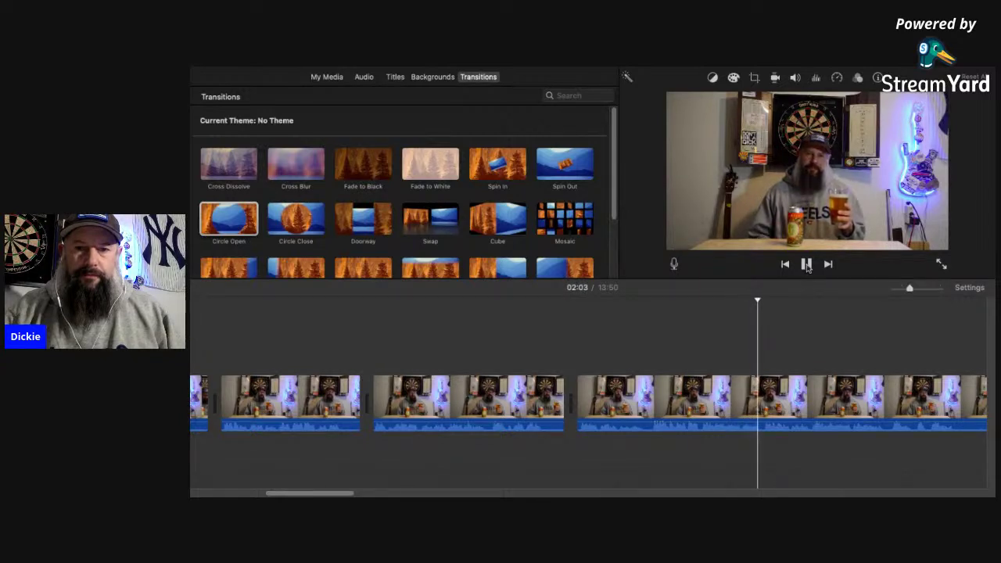
Split the main footage at 02:19 and 02:25 to isolate a short excerpt.
scroll(329, 492, "right", 8)
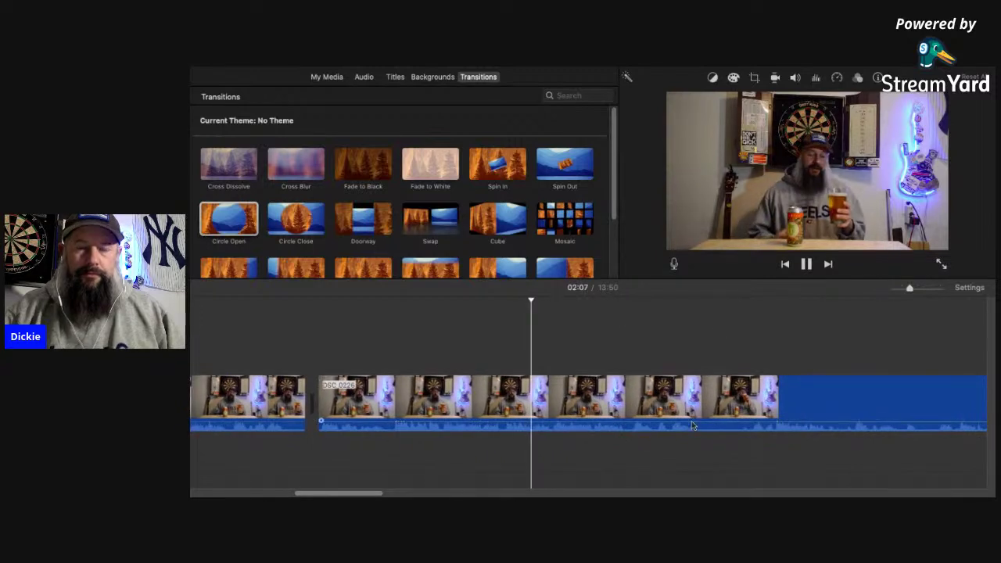
left_click(807, 264)
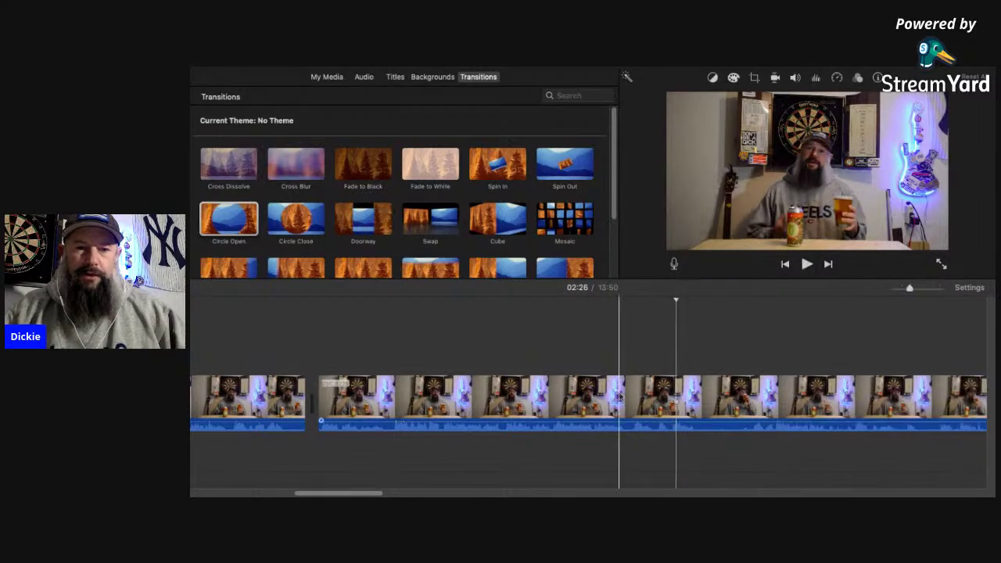
left_click(628, 395)
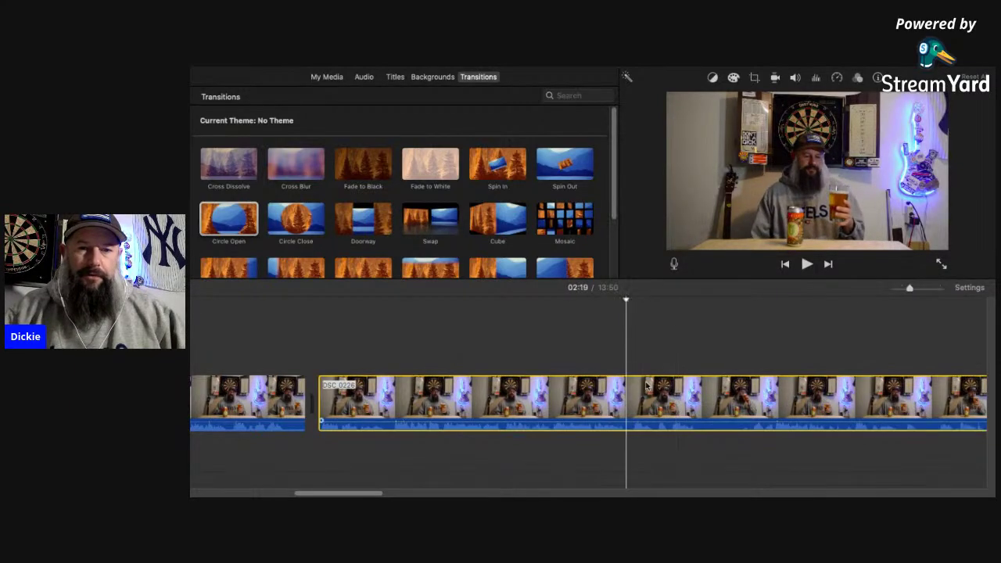
key("super+b")
left_click(672, 394)
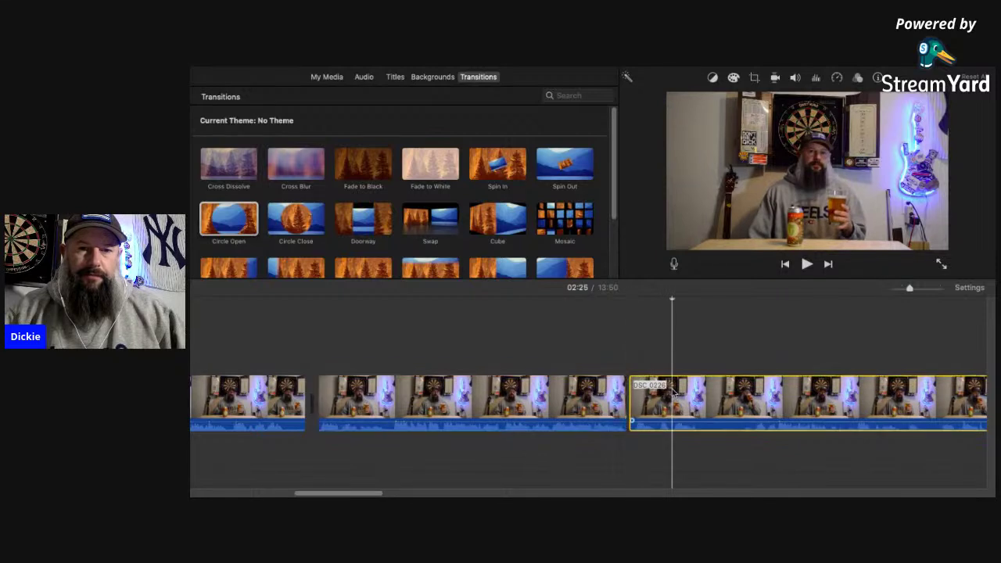
key("super+b")
Move the excerpt isolated between 02:19 and 02:25 to the end of the timeline.
left_click(655, 395)
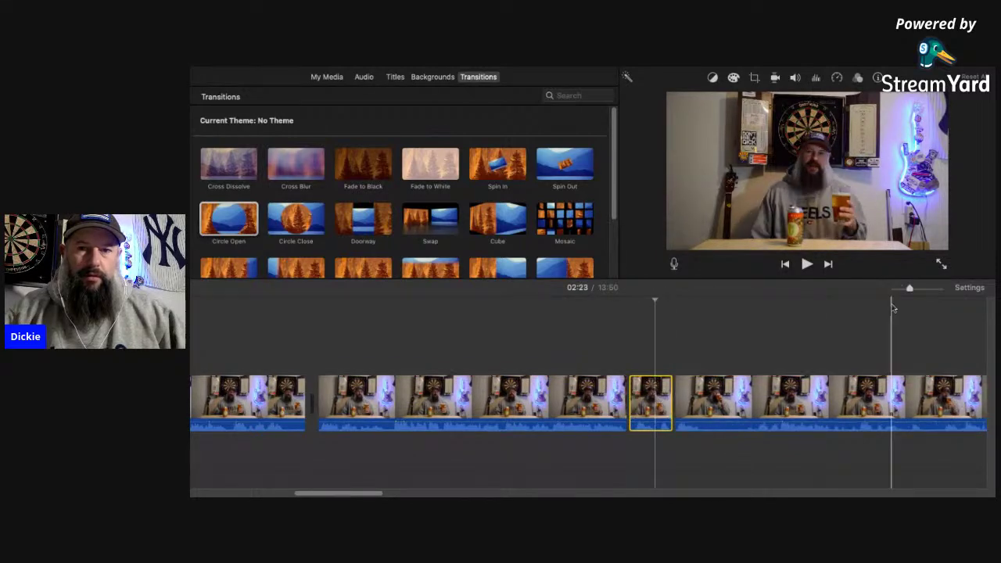
left_click(894, 289)
left_click_drag(653, 399, 939, 399)
left_click(643, 341)
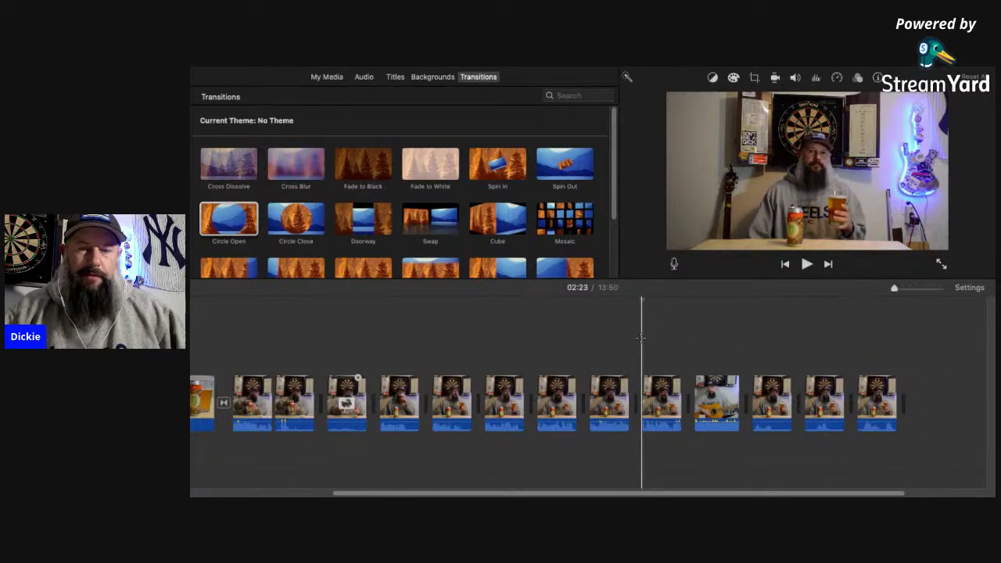
left_click(908, 289)
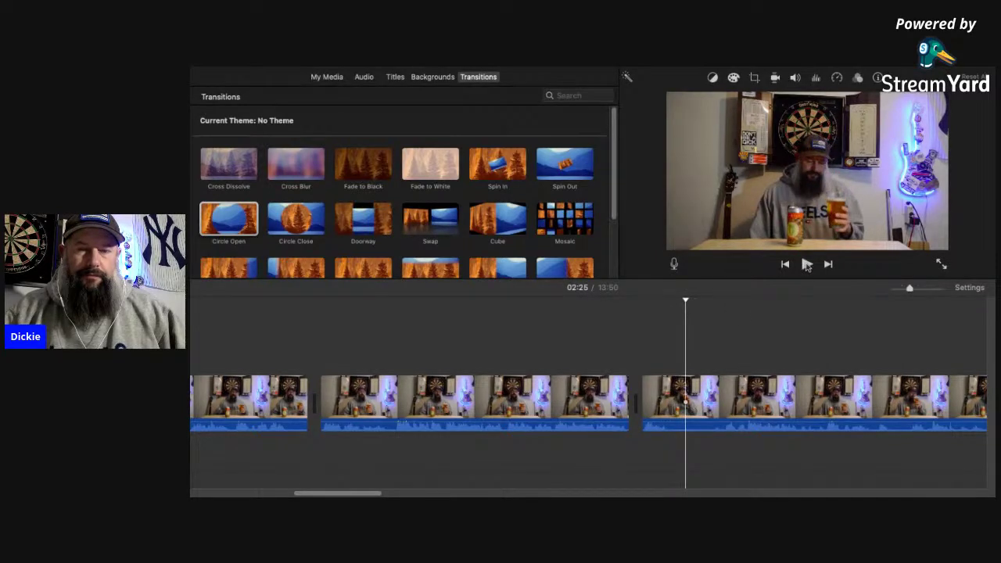
Split the main footage at 02:27 and 03:49 and delete the long section between the two splits.
left_click(708, 388)
key("super+b")
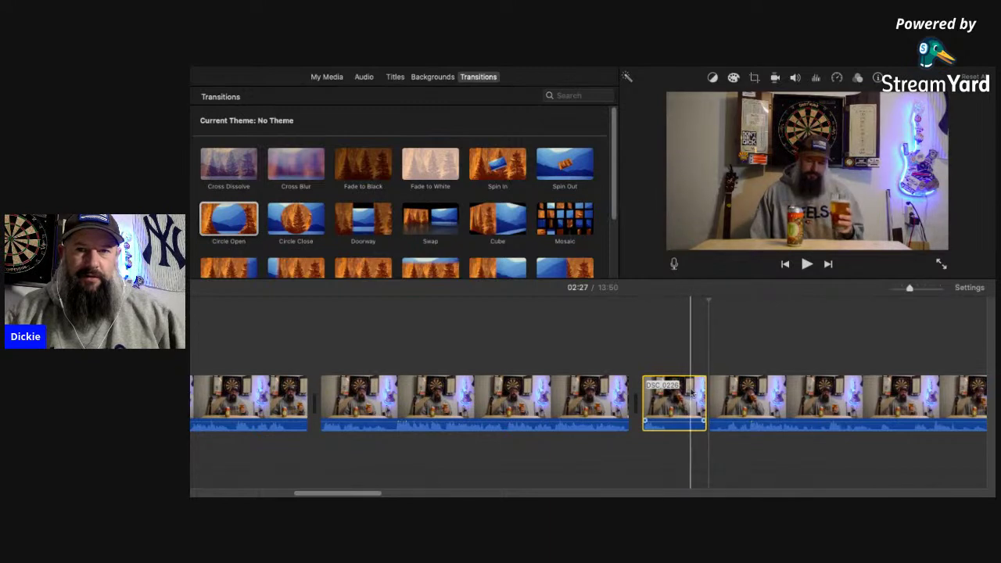
left_click(942, 266)
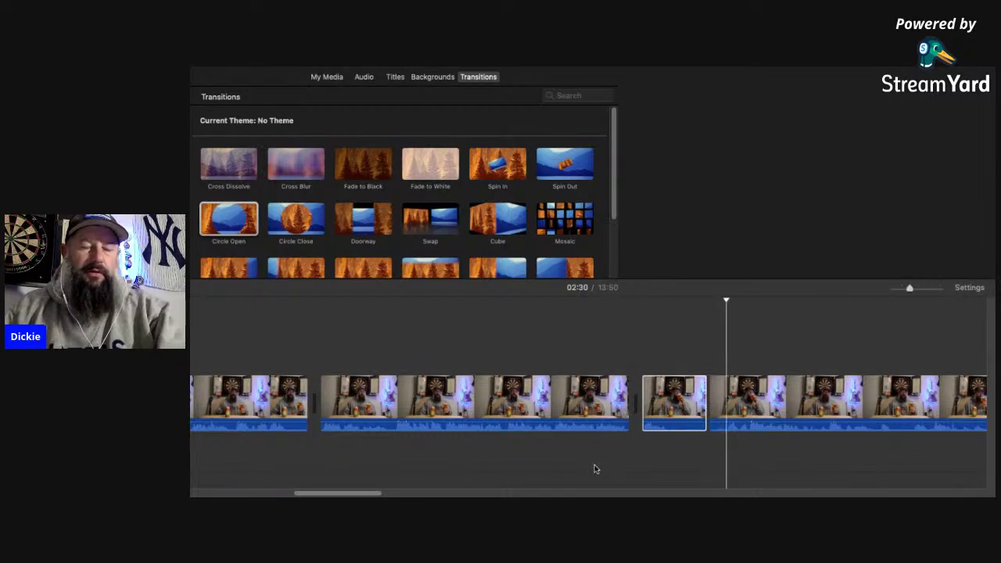
left_click(657, 403)
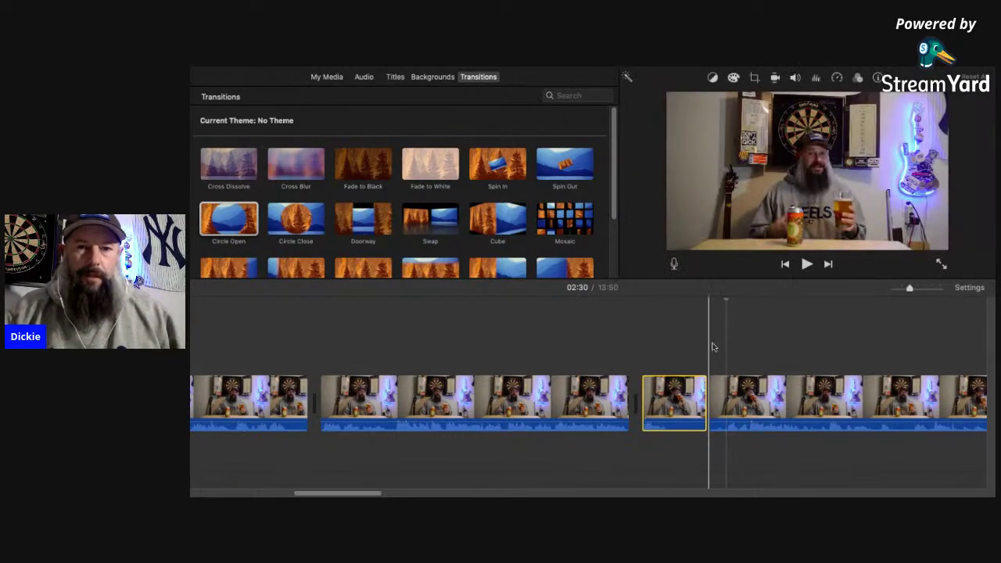
scroll(364, 402, "right", 3)
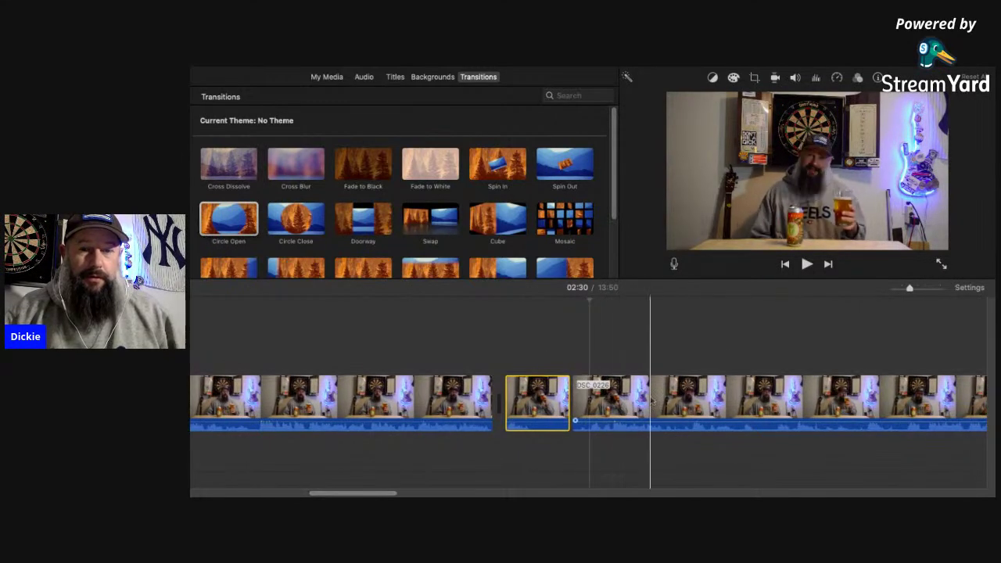
left_click_drag(384, 493, 449, 494)
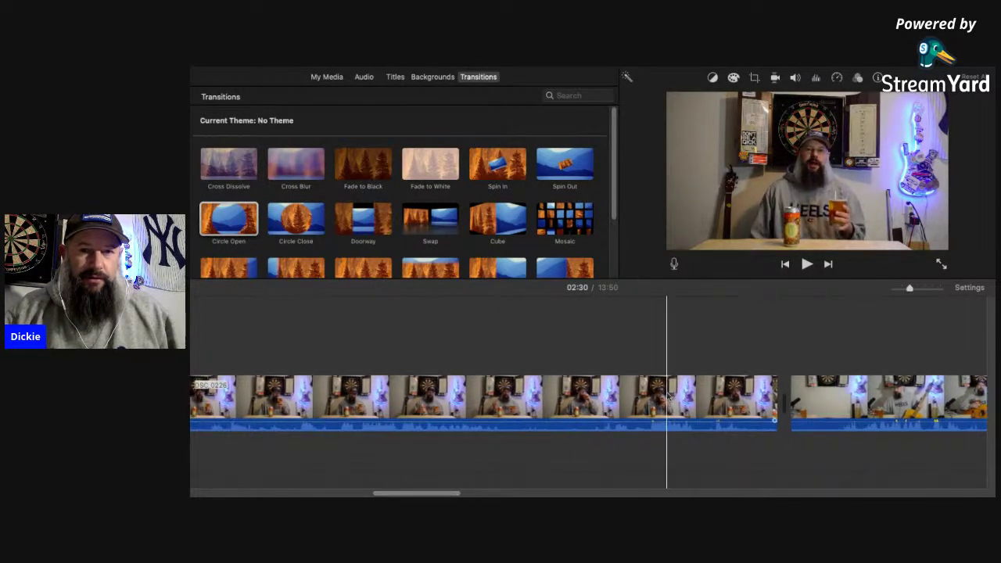
left_click(646, 397)
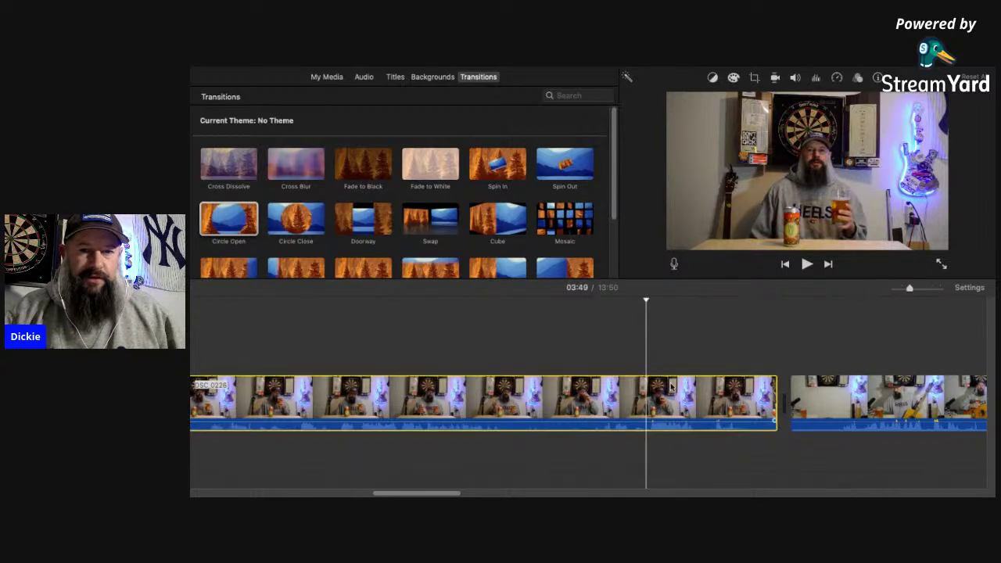
left_click_drag(419, 495, 389, 494)
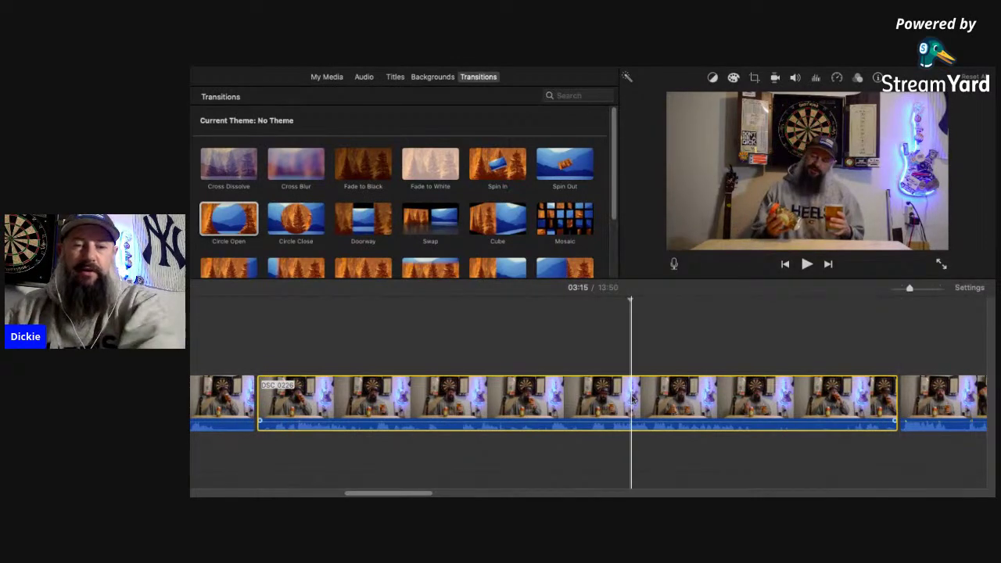
key("Delete")
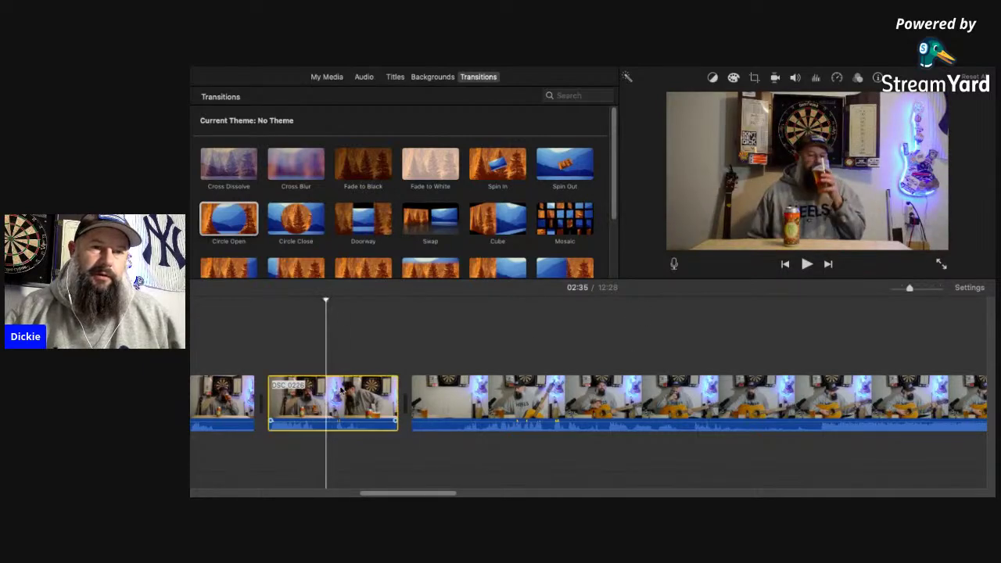
Split the last drinking clip at 02:35, delete its remainder, and add a Swap transition before the guitar clip.
key("super+b")
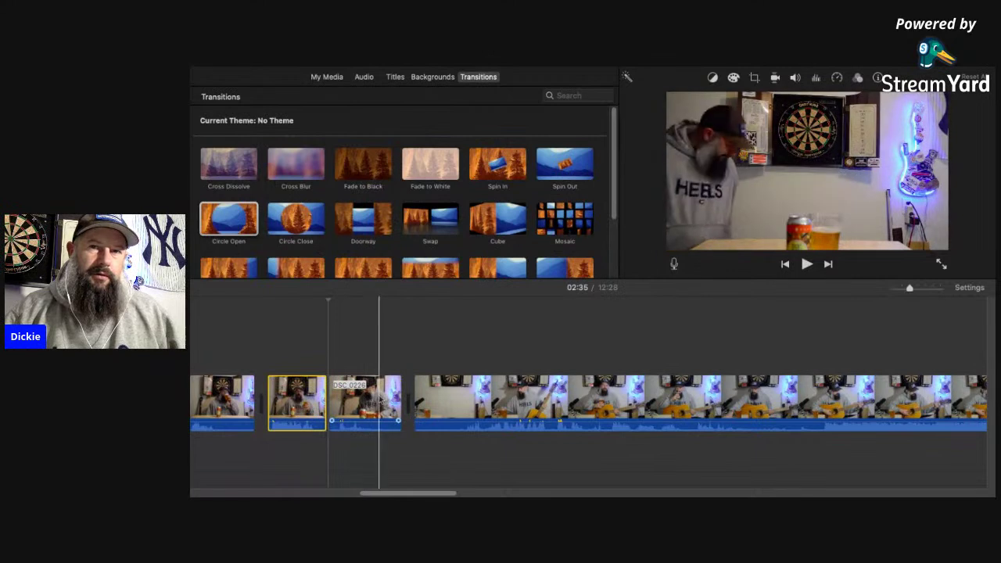
left_click(380, 399)
key("Delete")
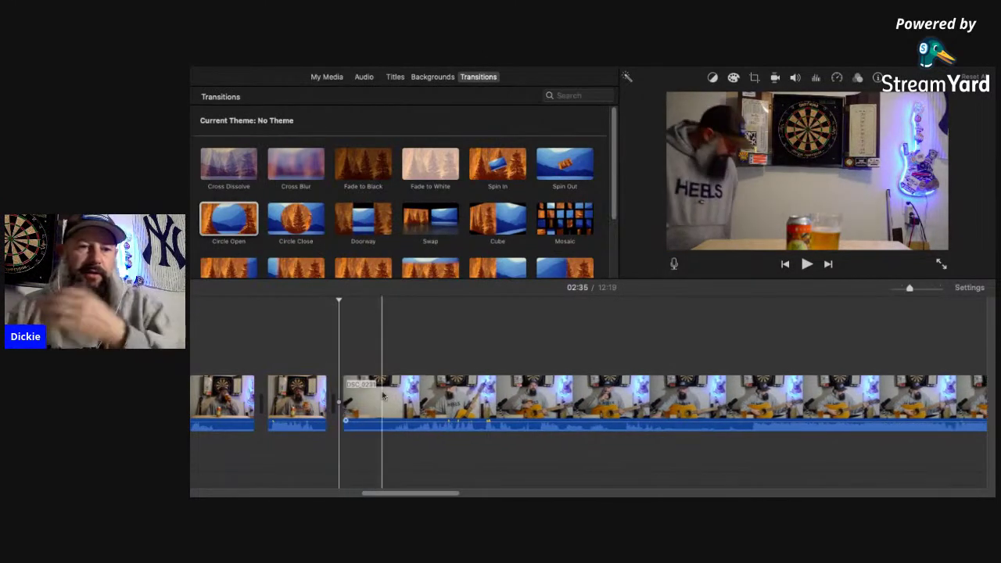
left_click_drag(430, 219, 329, 402)
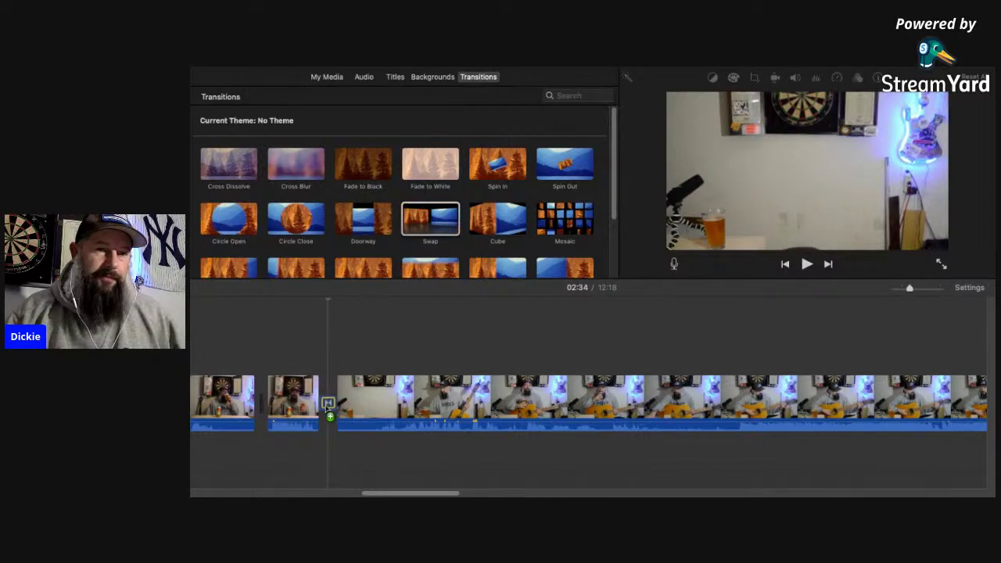
left_click(807, 264)
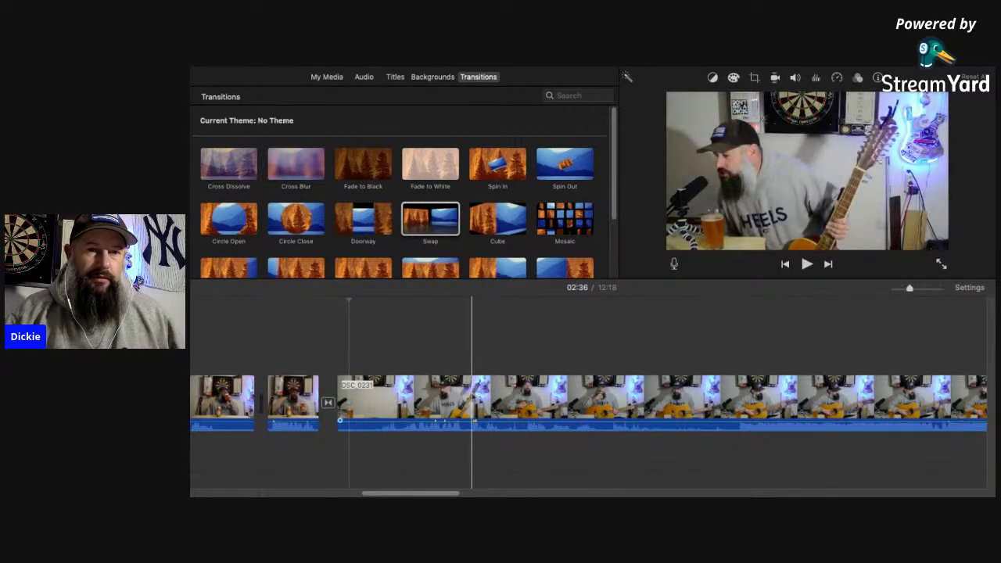
Split the guitar clip at 02:52 and delete its opening part before the split.
left_click(470, 397)
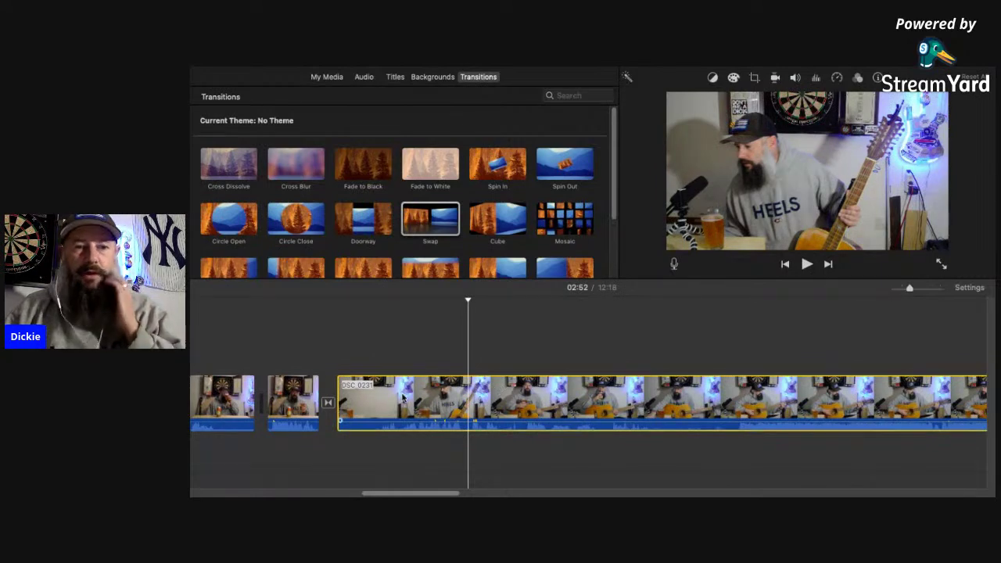
key("super+b")
key("Delete")
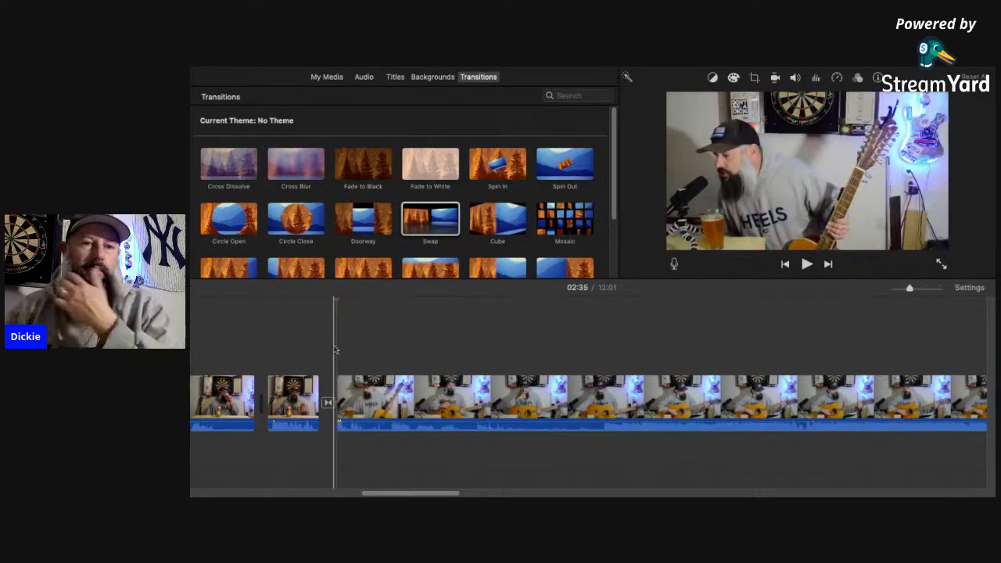
Split the guitar clip at 02:41, delete the part before the split, and play back the new opening.
left_click(807, 264)
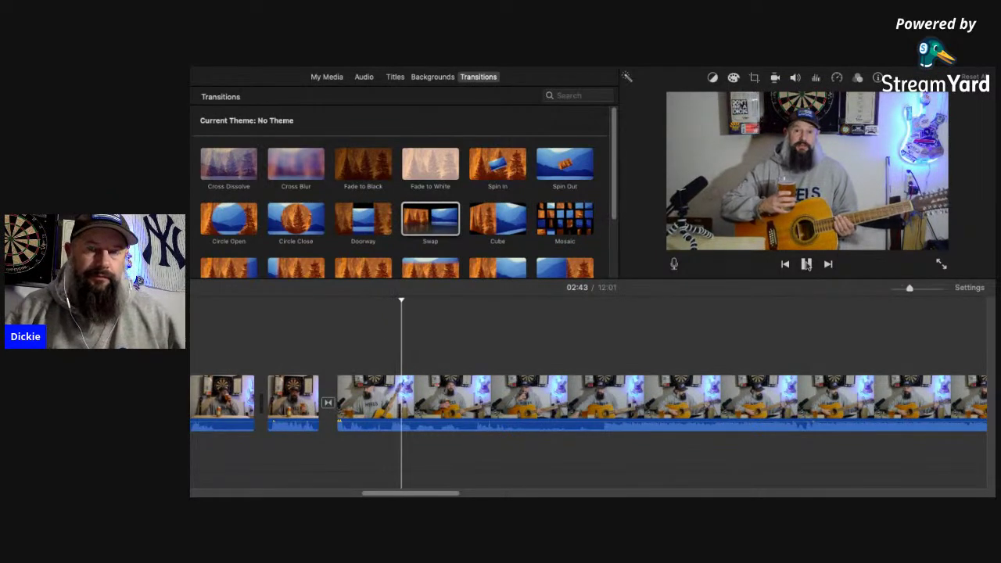
left_click(807, 266)
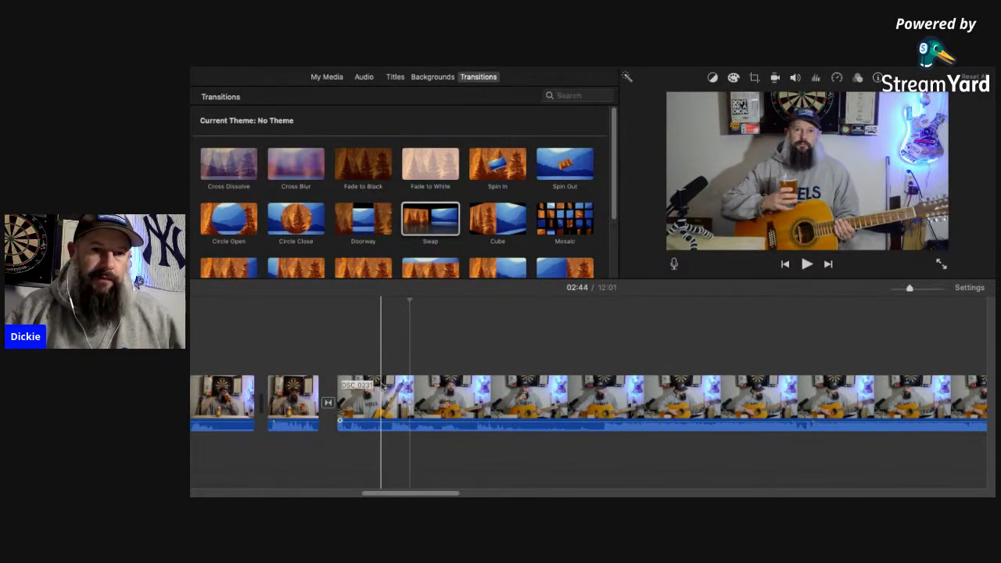
left_click(384, 388)
key("super+b")
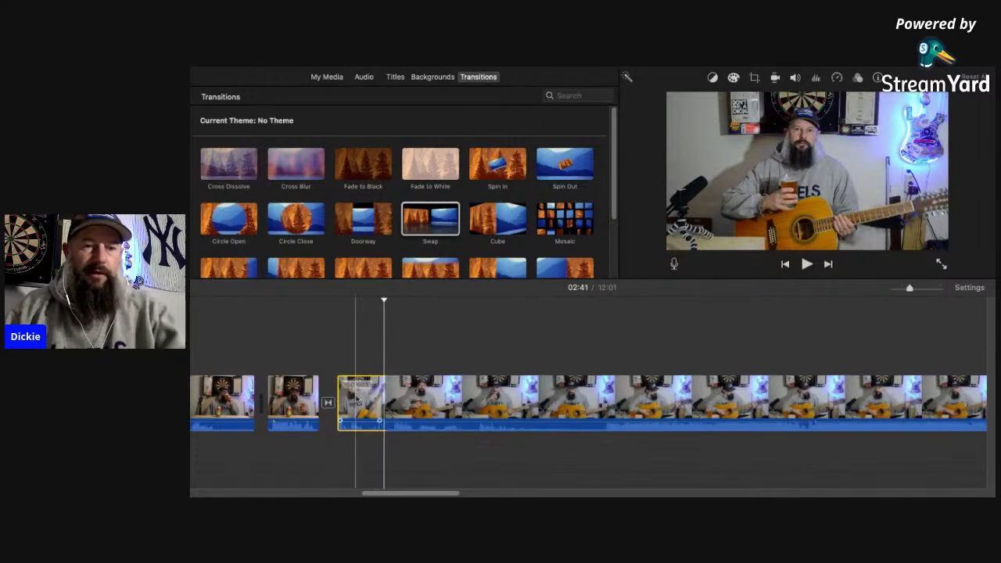
left_click(354, 399)
key("Delete")
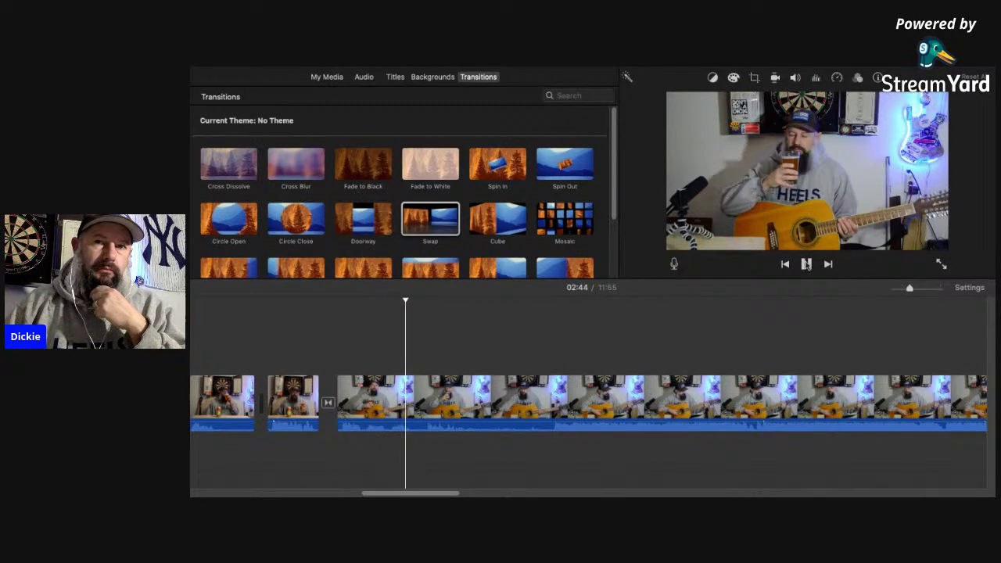
left_click(806, 265)
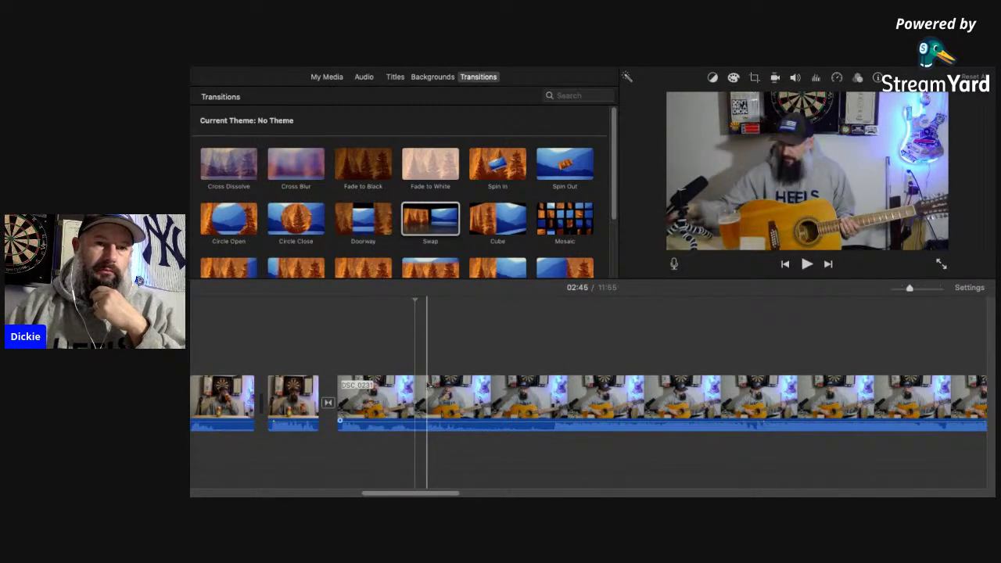
Split the guitar clip at 02:46 and again after the drinking pause, and delete the section between the two splits.
left_click(421, 385)
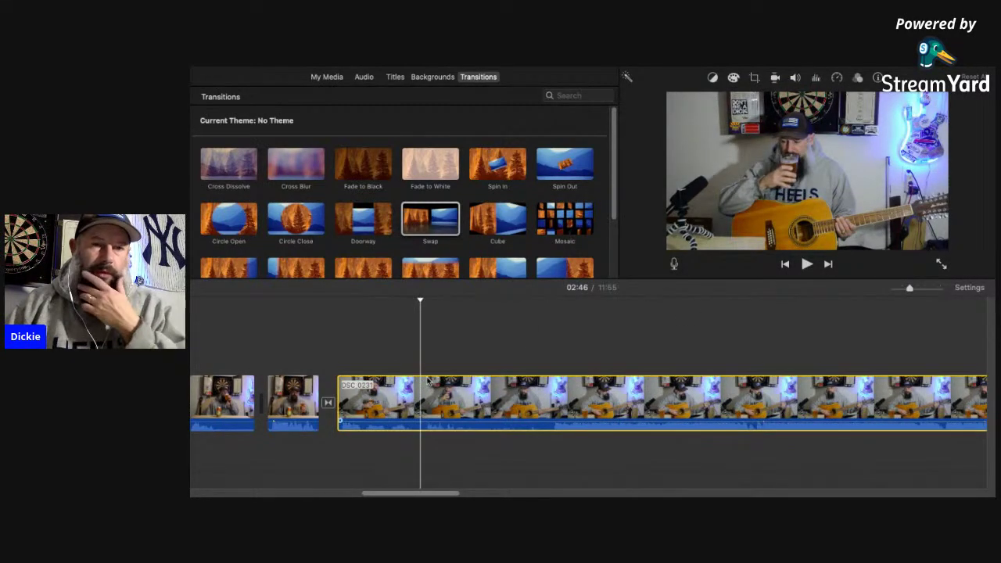
key("super+b")
left_click(556, 394)
key("super+b")
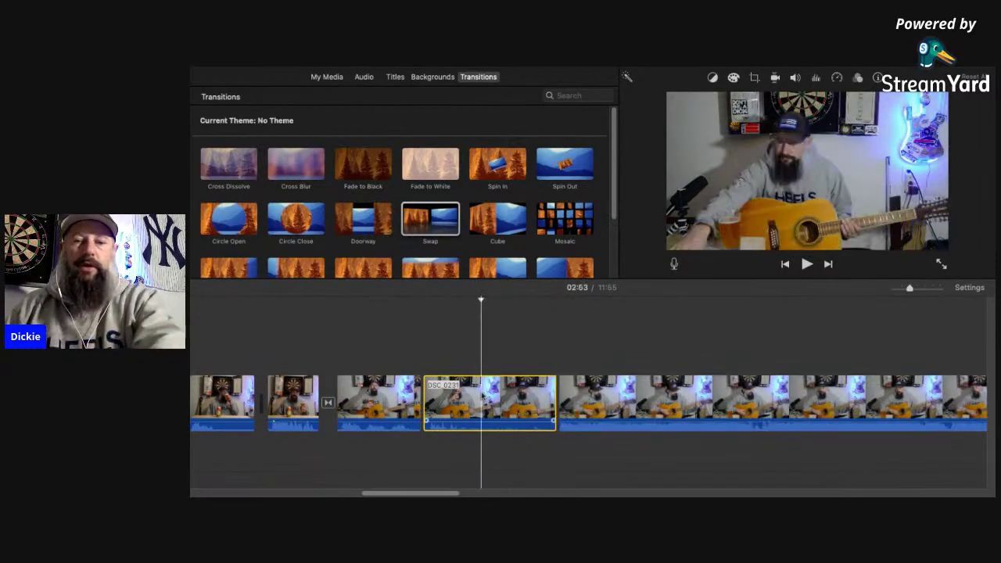
key("Delete")
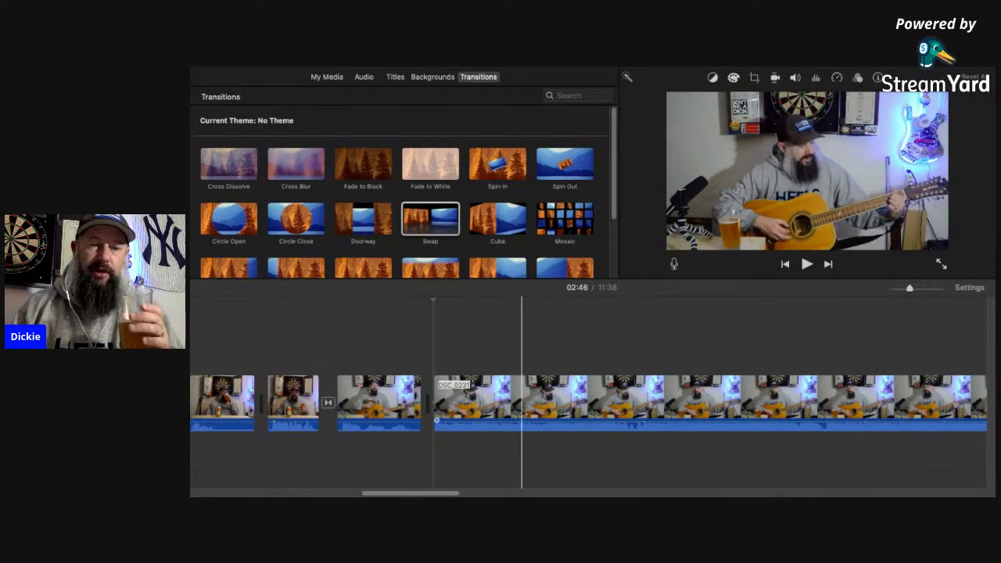
Play back the guitar footage from 02:45 and split the clip at 03:12.
left_click(416, 358)
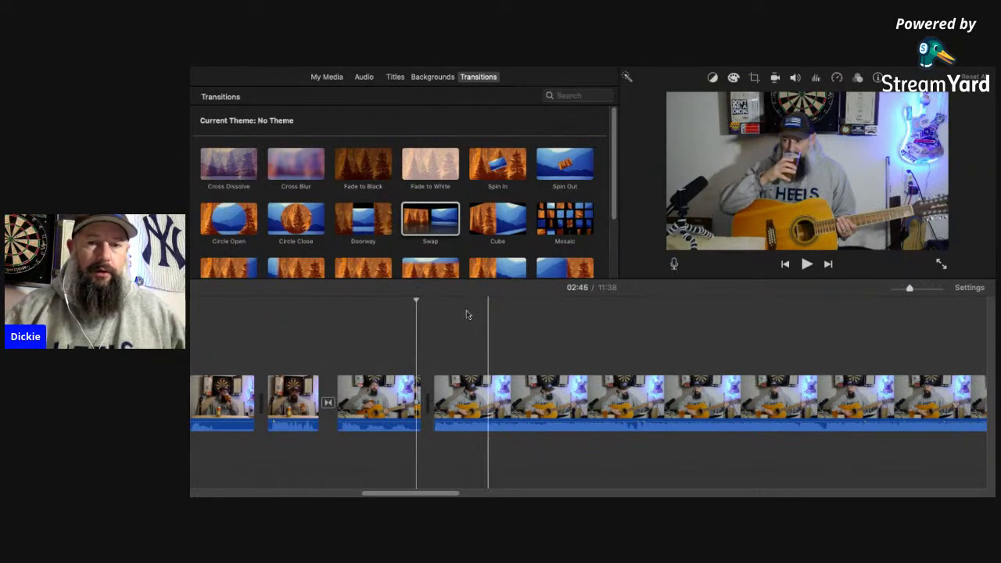
left_click(807, 264)
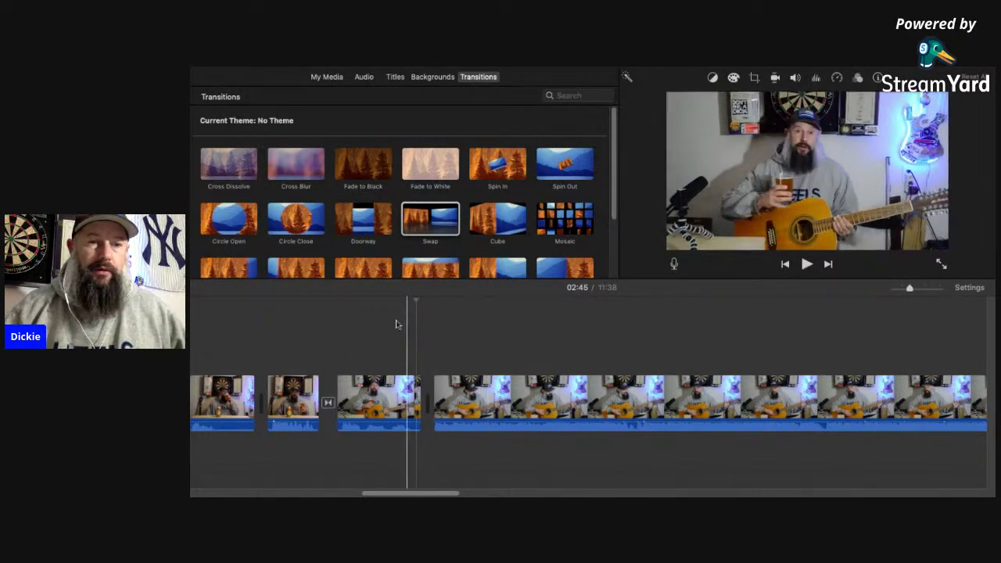
left_click(806, 266)
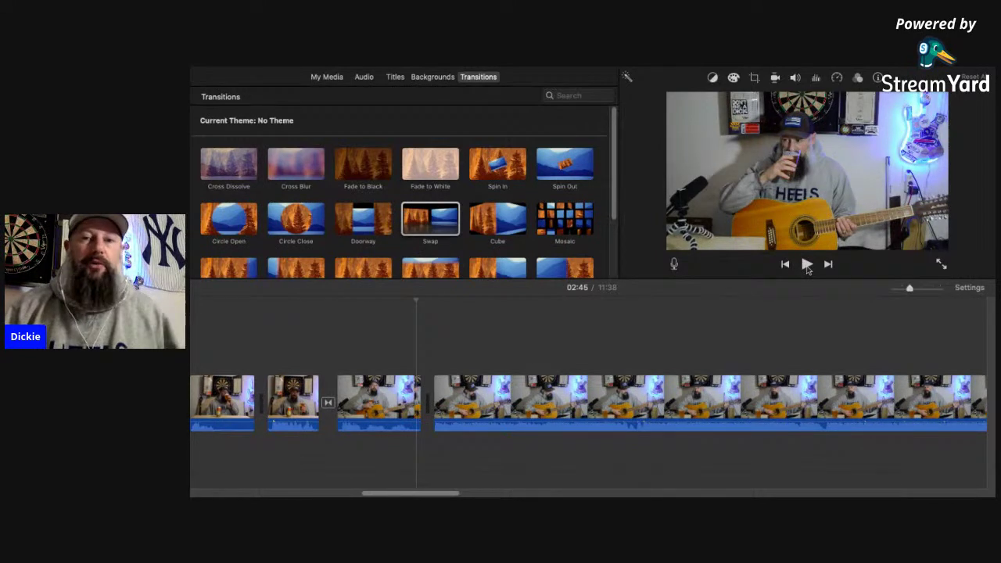
left_click(807, 265)
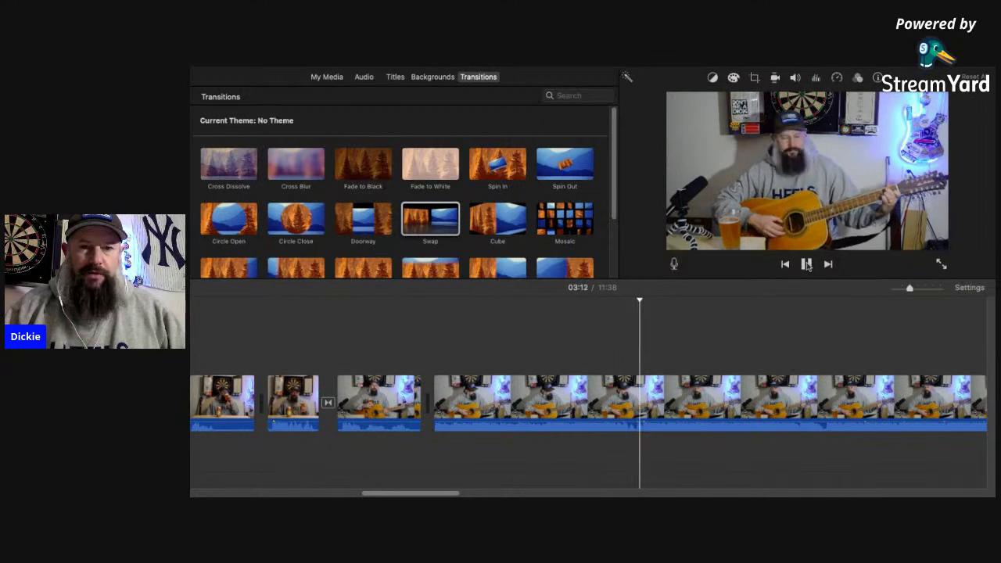
left_click(807, 264)
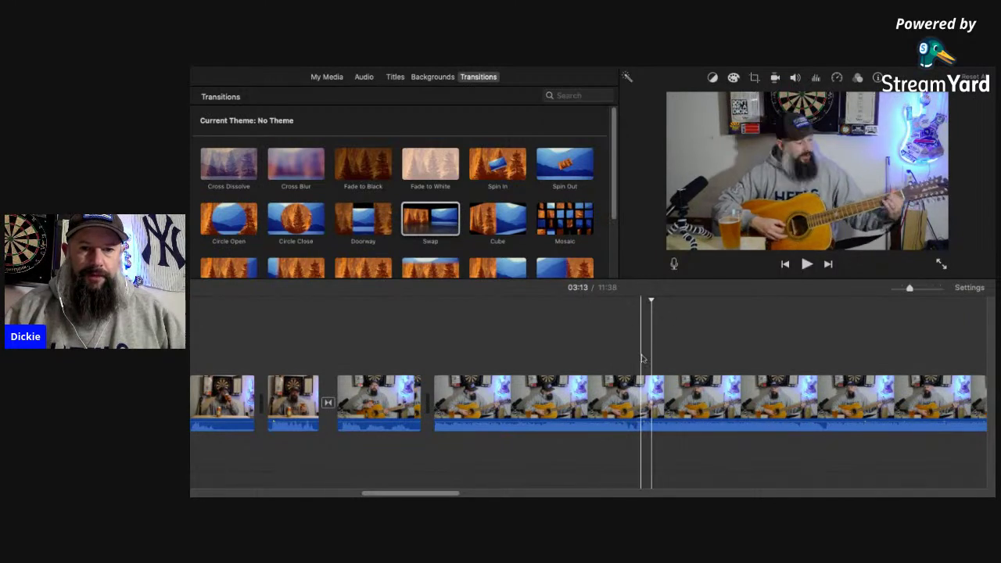
left_click(643, 391)
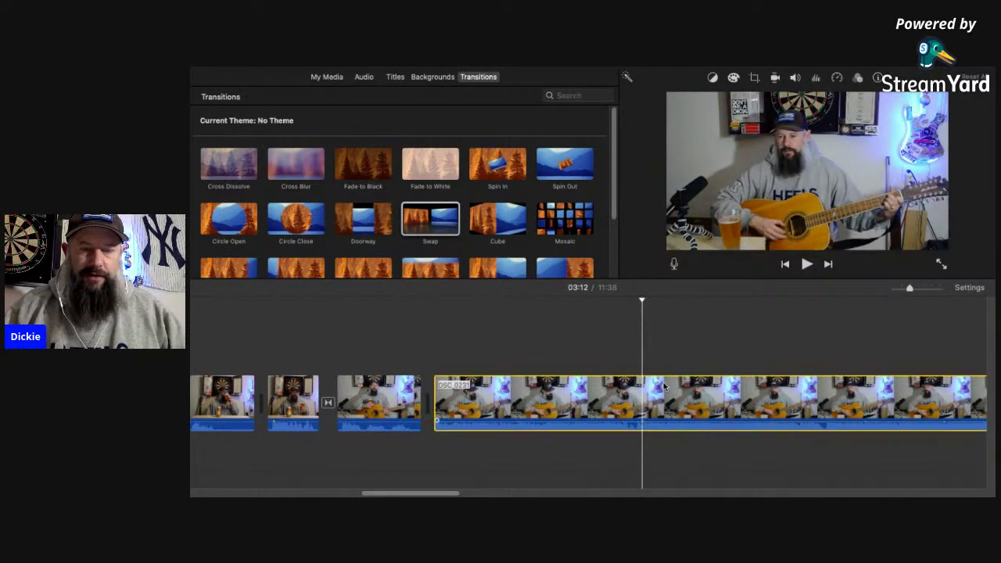
key("super+b")
Play back the selected guitar section from 03:01 and split it at 03:04.
left_click(559, 391)
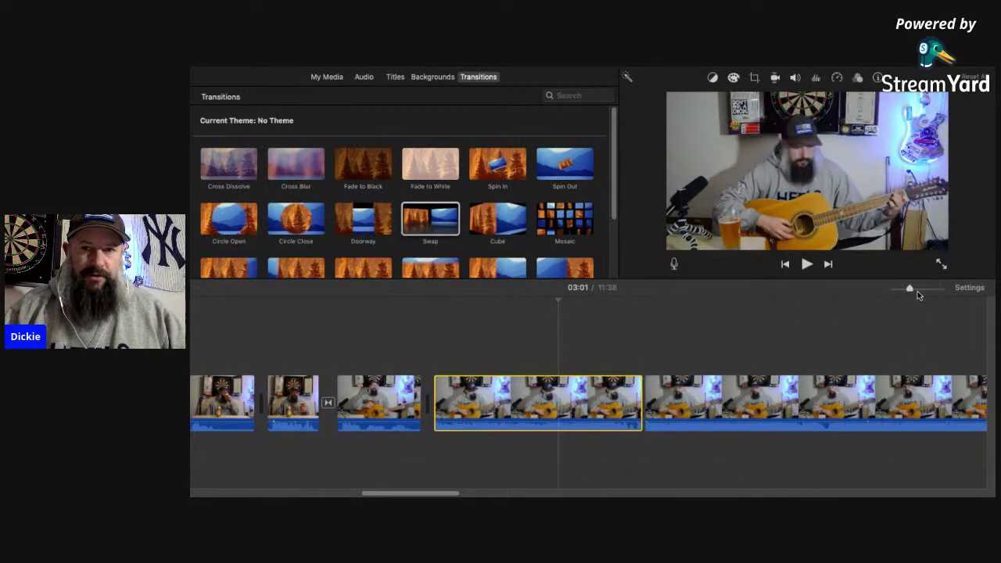
left_click(916, 289)
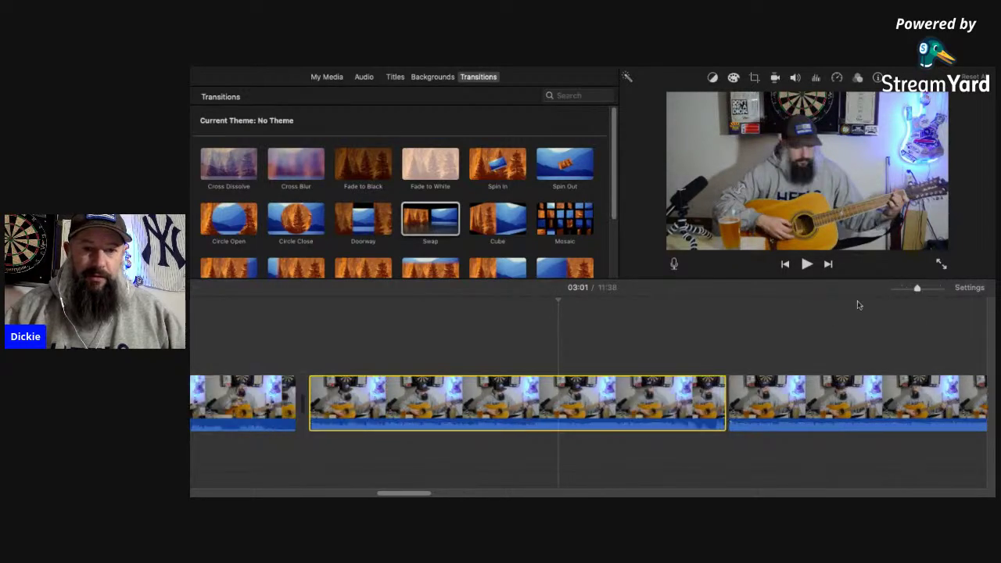
left_click(806, 265)
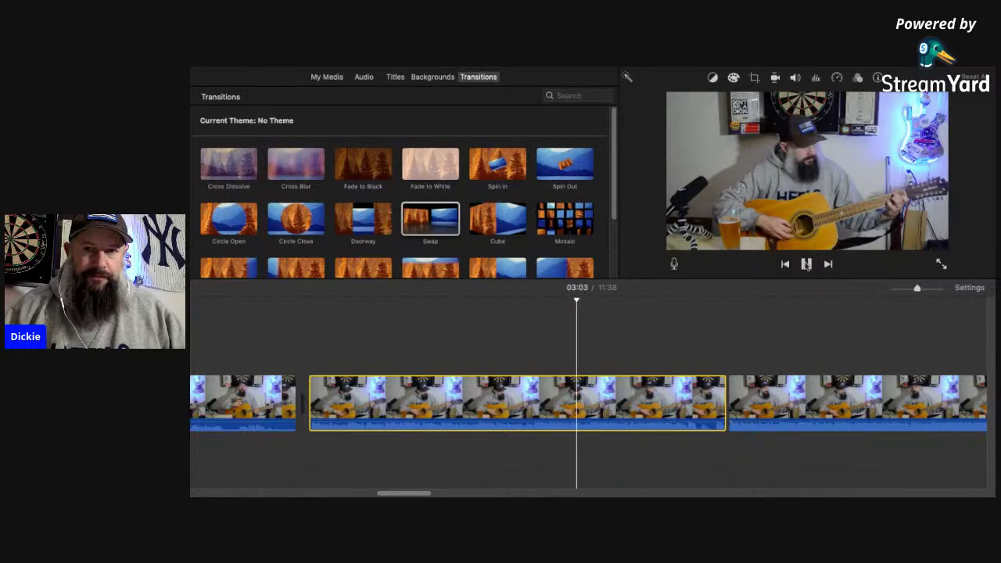
key("space")
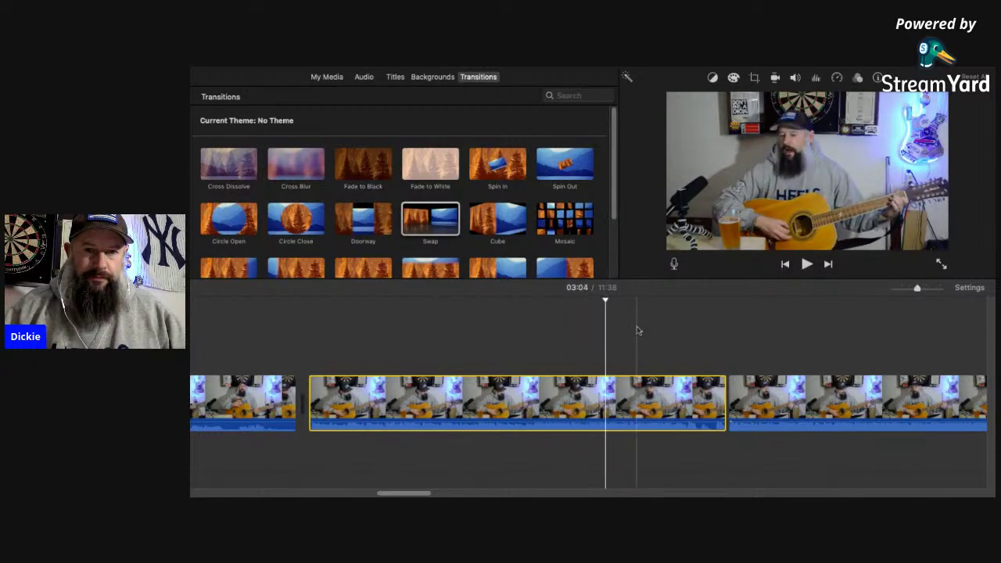
left_click(600, 389)
key("super+b")
Split the guitar section that follows the 03:04 cut at 03:07 and delete the part between the two splits.
left_click(630, 396)
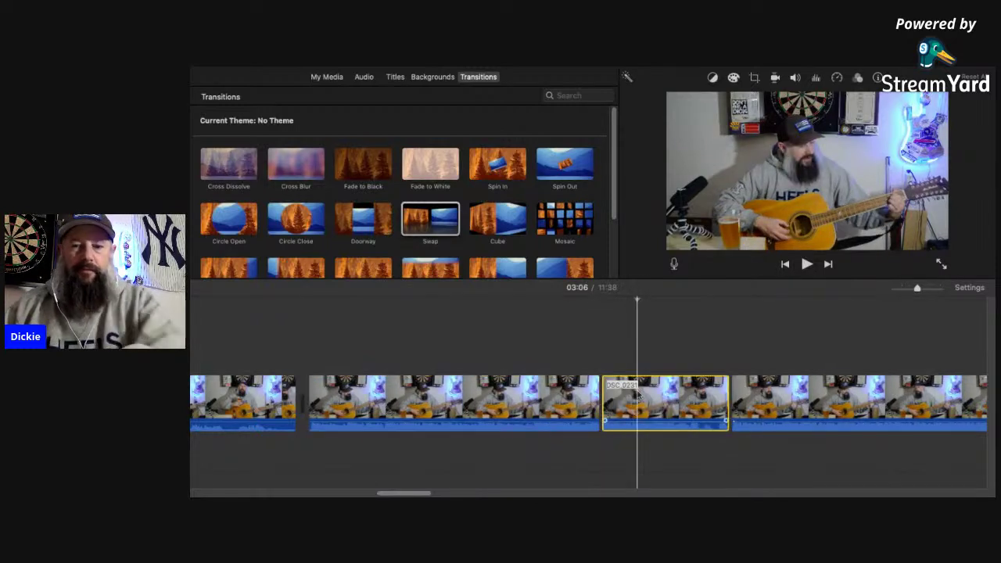
key("Delete")
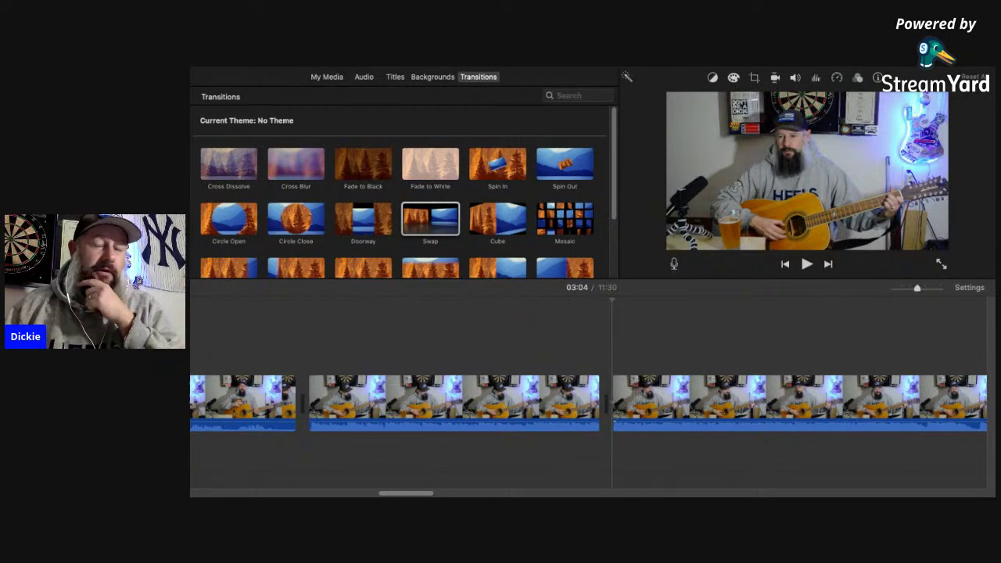
key("super+z")
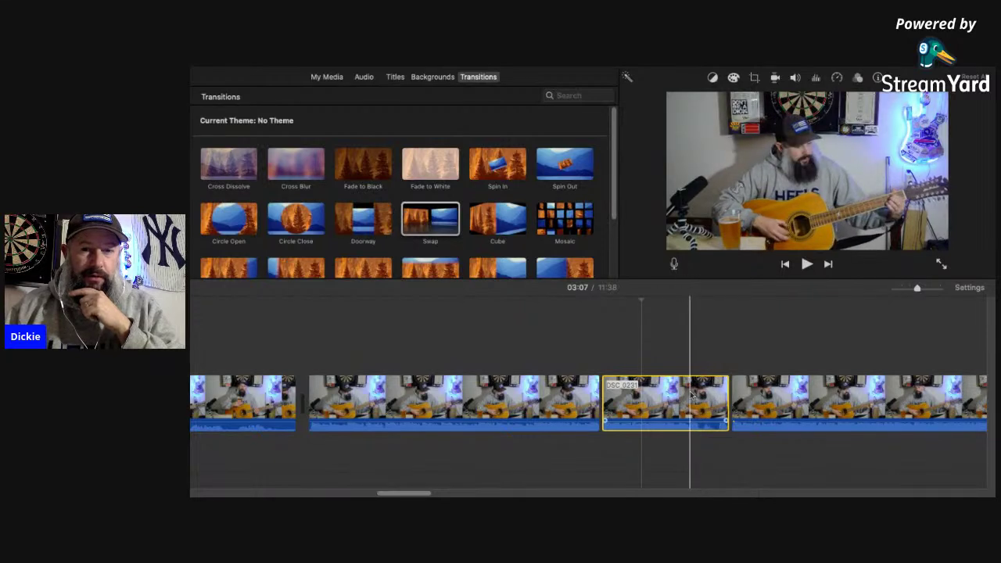
key("super+b")
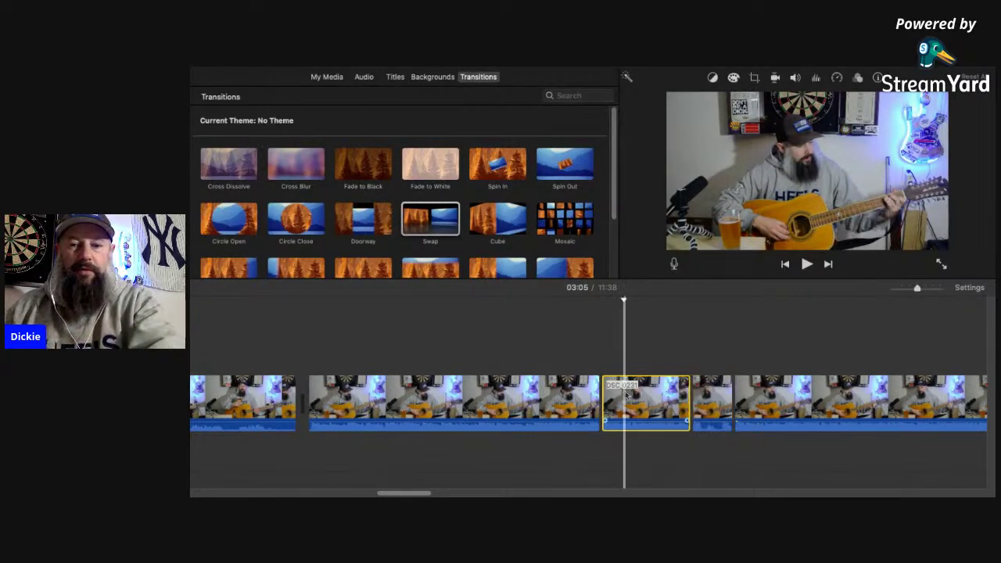
key("Delete")
Move the short guitar excerpt left after the deletion to the end of the timeline.
left_click(634, 402)
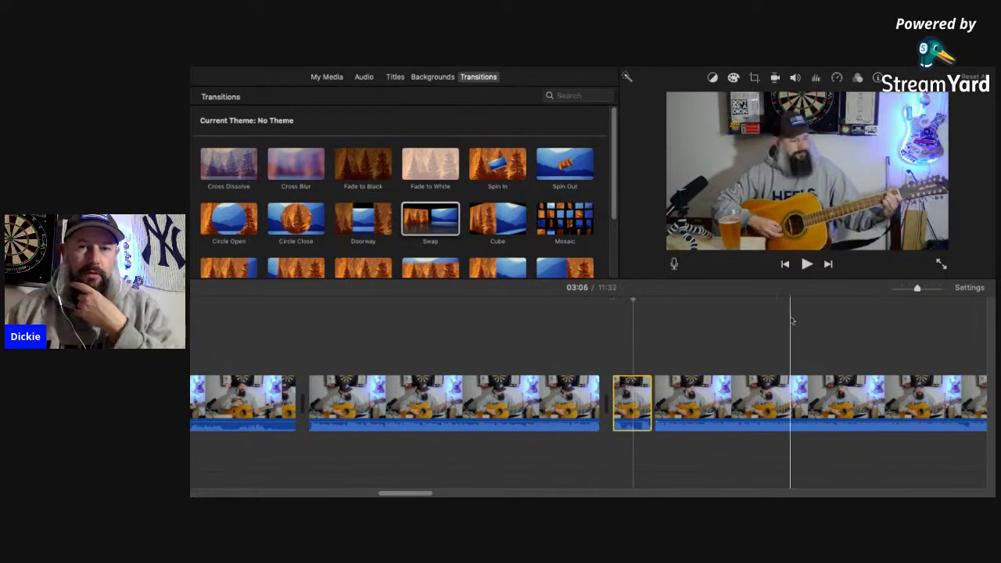
left_click(897, 289)
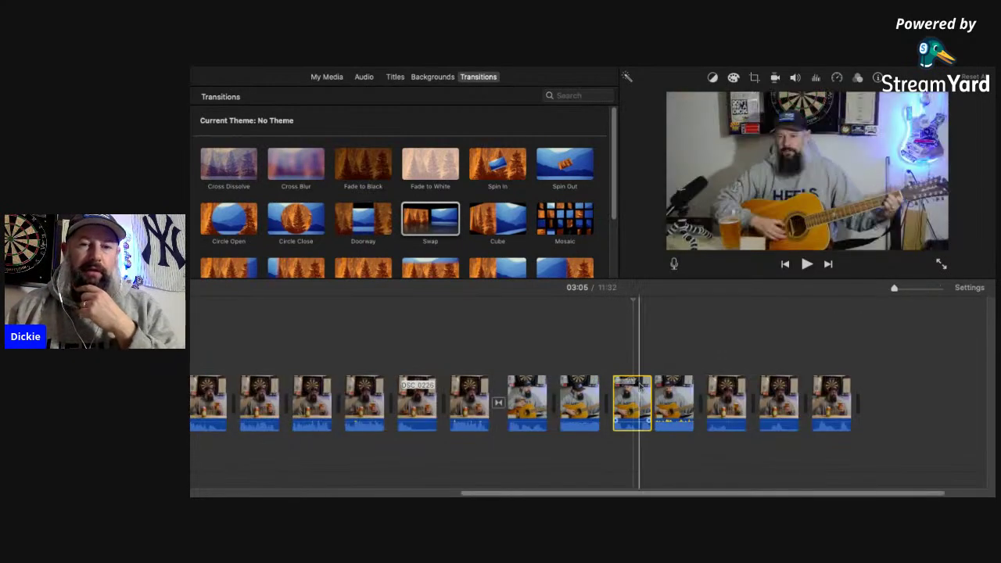
left_click_drag(632, 402, 899, 399)
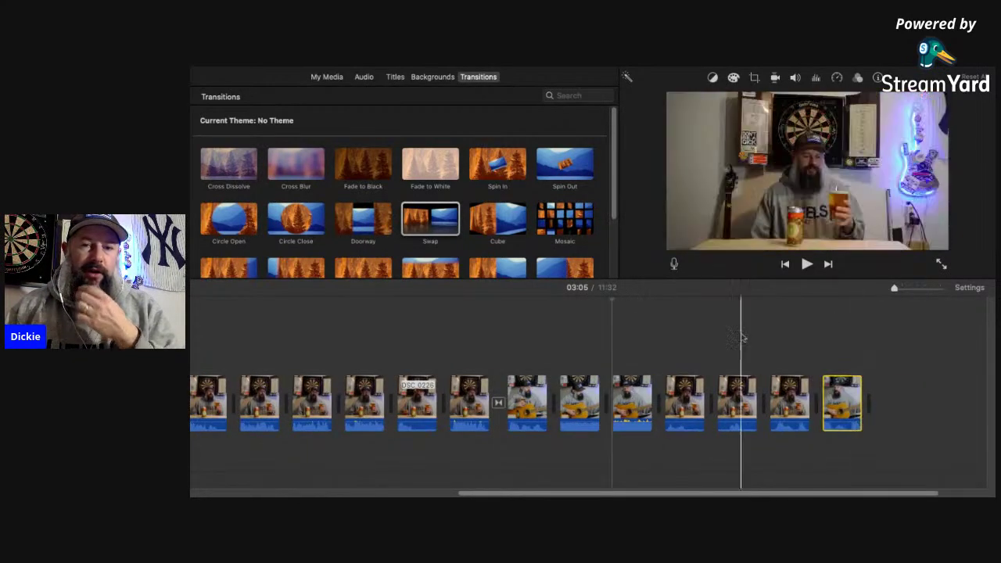
Play back the guitar footage from 03:02 across the new cut and split the long guitar clip at about 03:24.
left_click(596, 336)
left_click(907, 290)
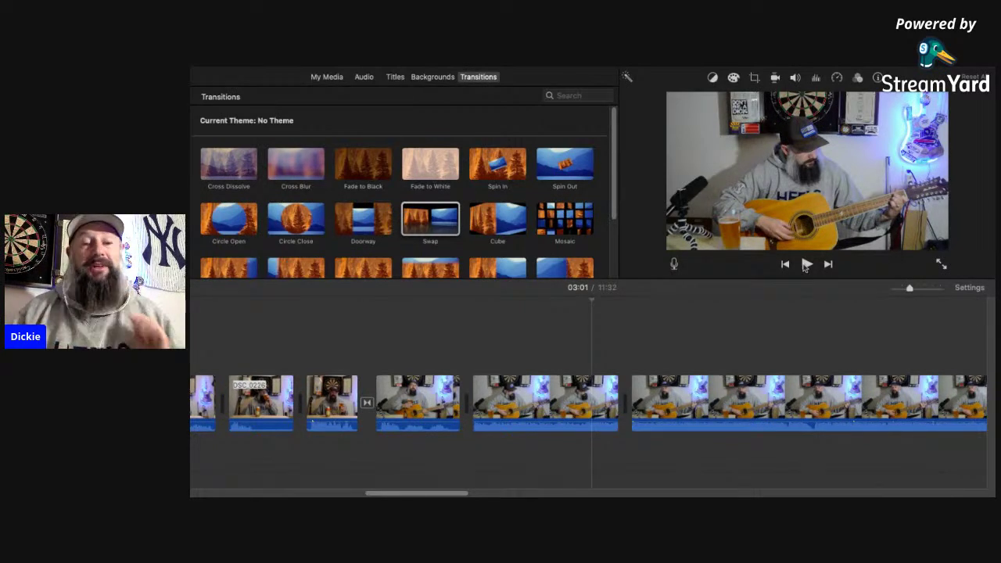
left_click(604, 328)
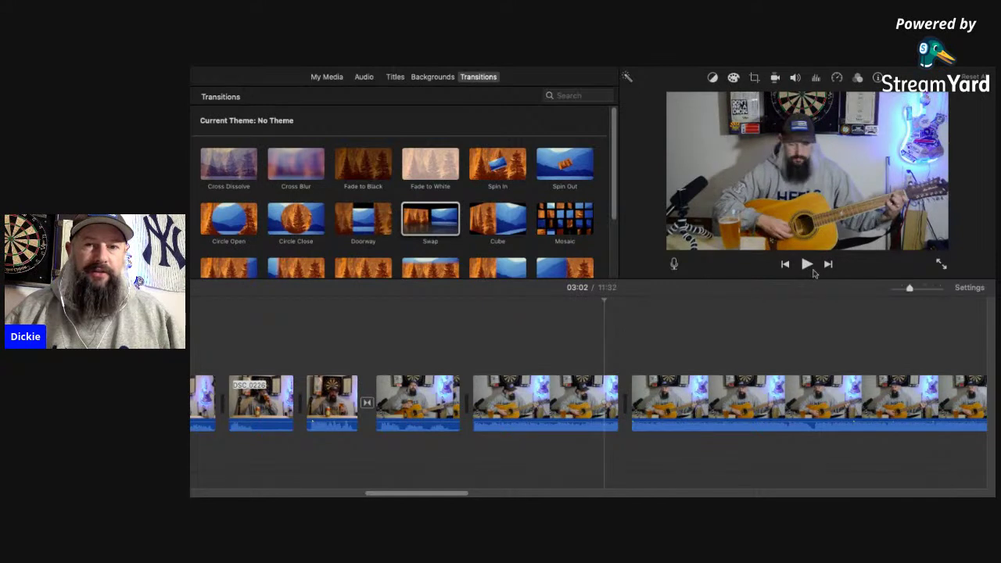
left_click(807, 265)
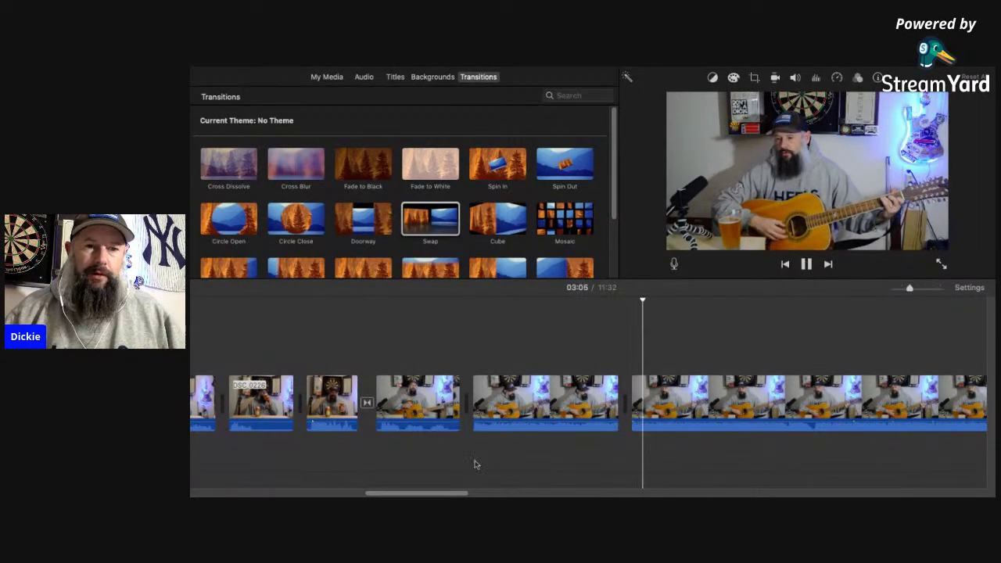
left_click_drag(438, 490, 456, 491)
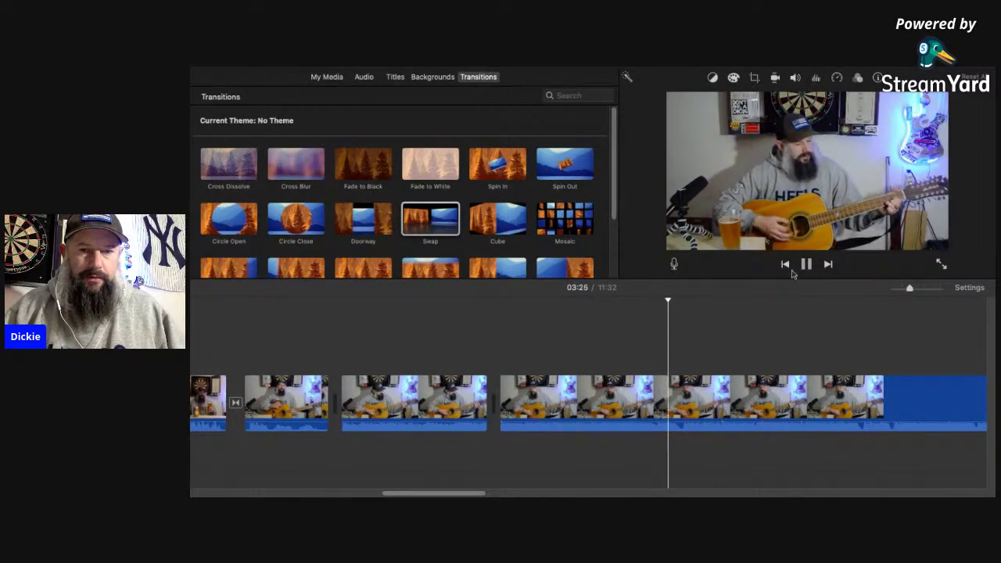
left_click(792, 271)
left_click(658, 391)
key("super+b")
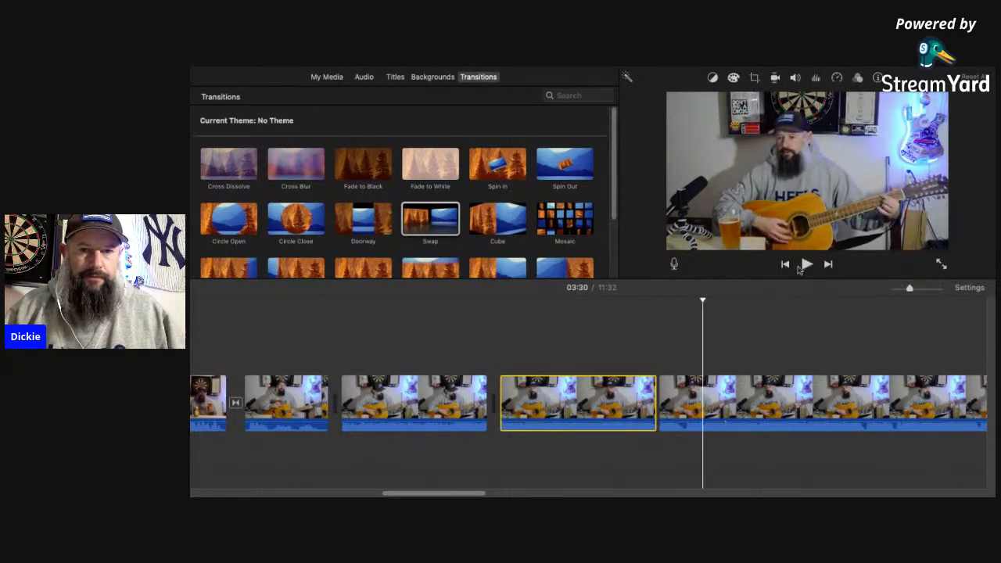
Split the long guitar clip again at 03:27 and delete the short section between the two splits.
left_click(687, 390)
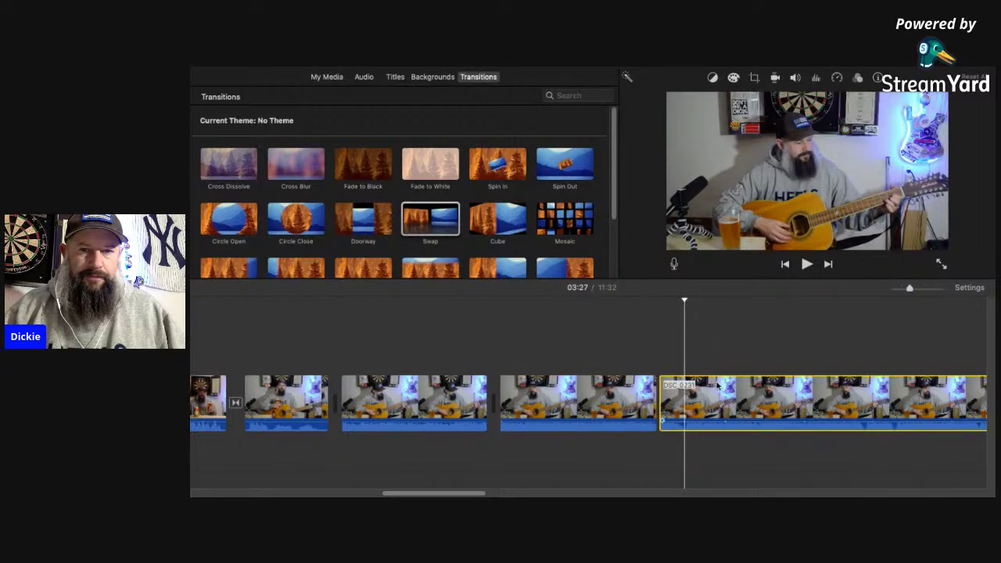
key("super+b")
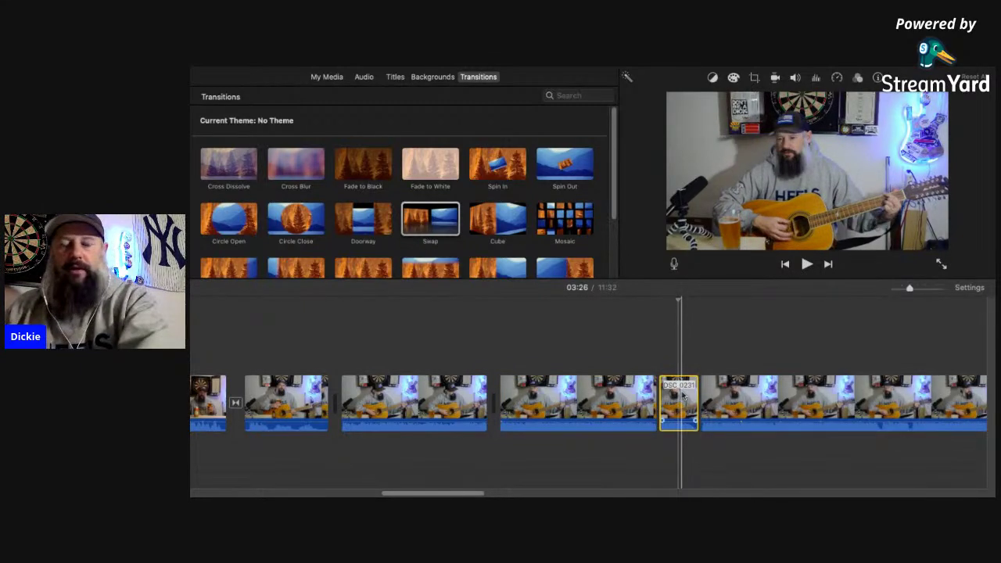
key("Delete")
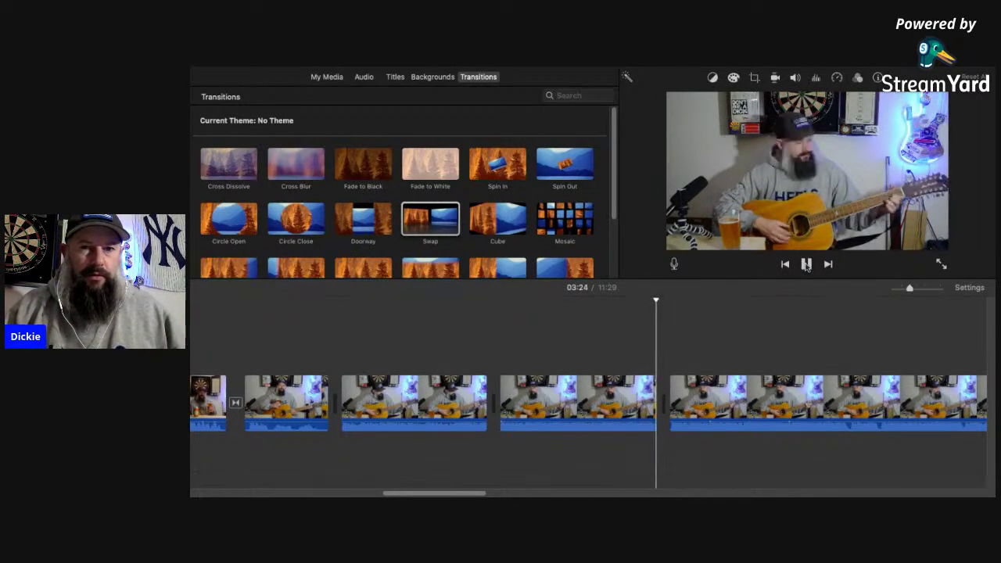
Review the guitar footage after the latest cut and split the clip at 03:43.
left_click_drag(463, 492, 489, 494)
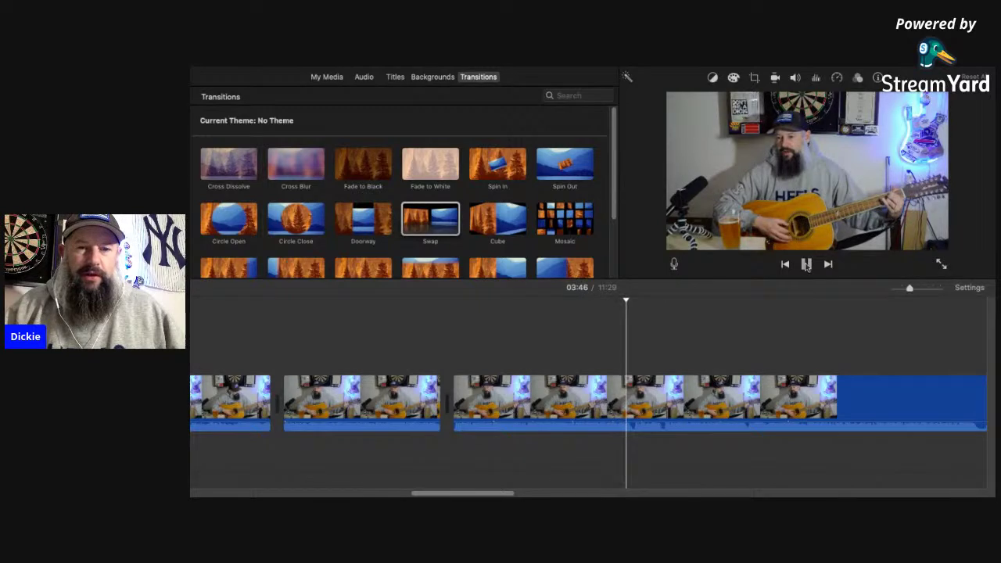
left_click(806, 264)
left_click(599, 399)
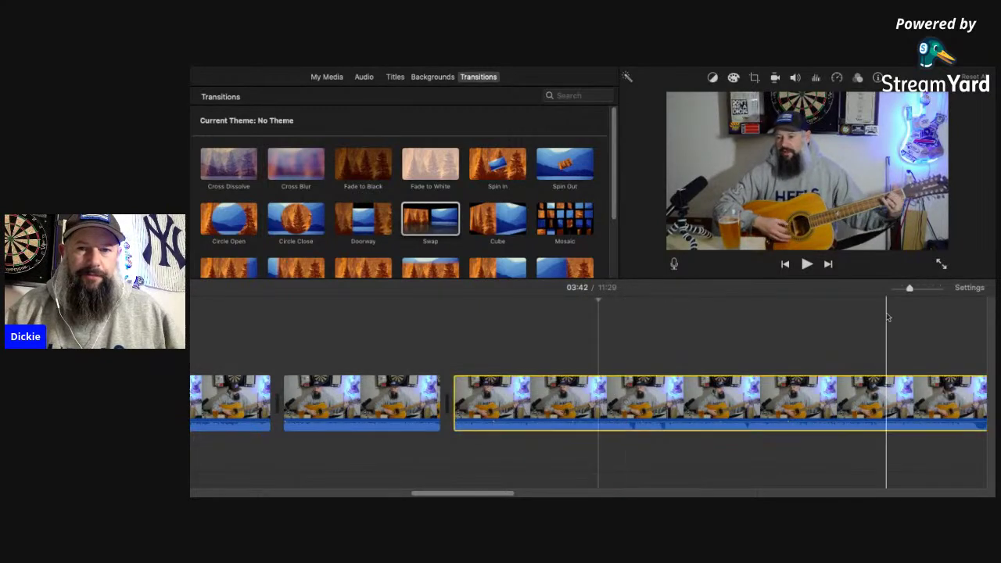
left_click(918, 289)
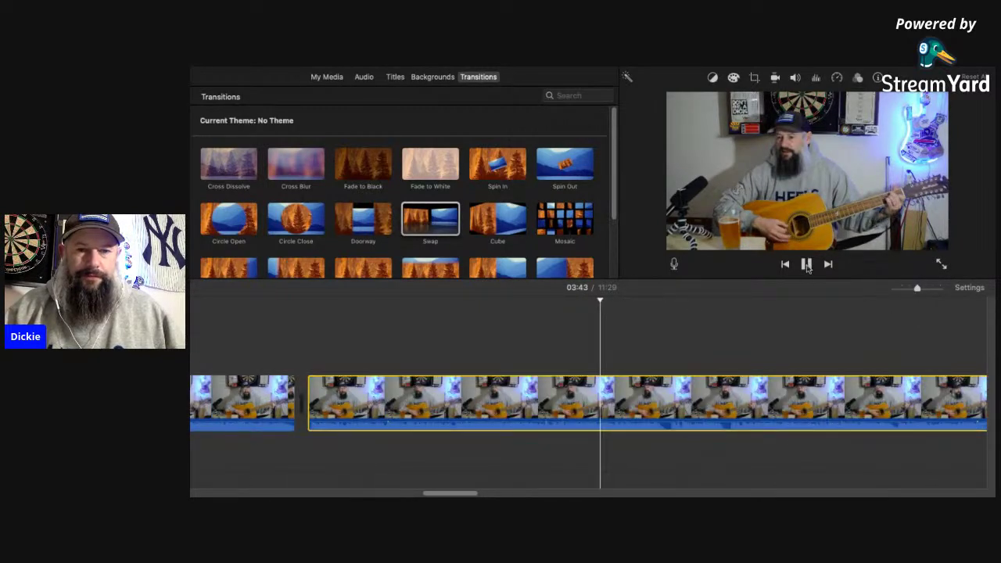
left_click(807, 265)
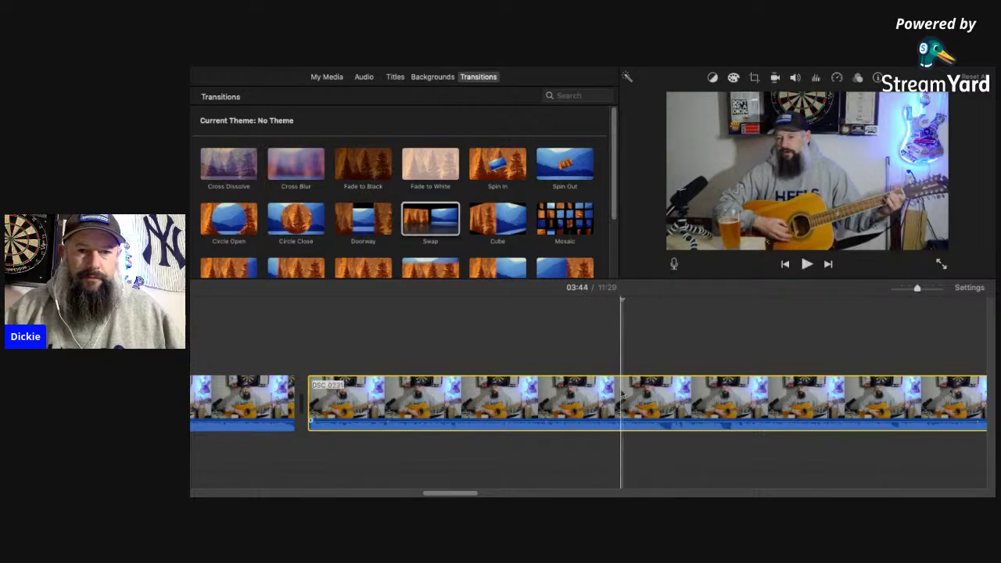
key("super+b")
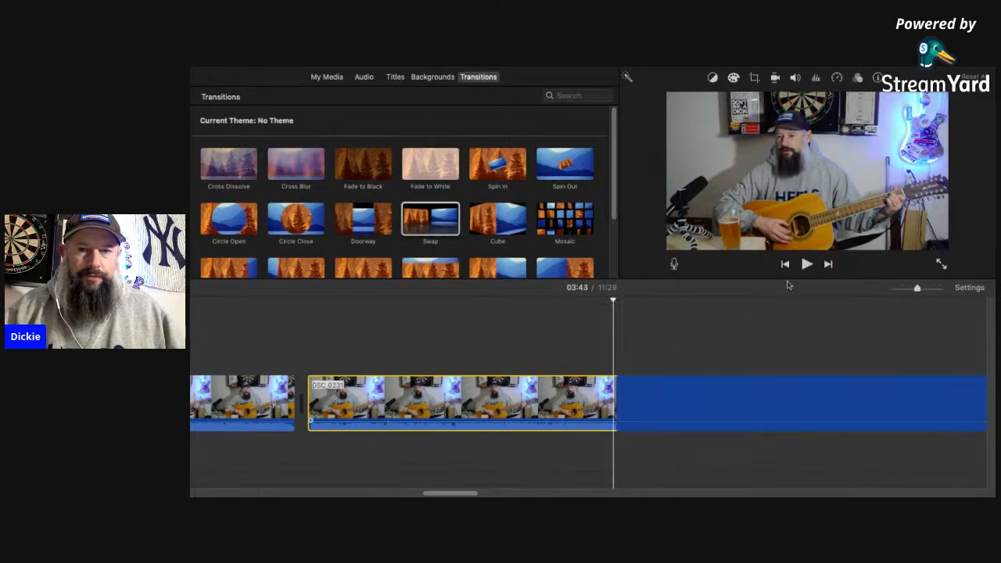
Play the guitar footage from 03:43, split the clip at 03:52 and delete the section between the two splits.
left_click(806, 264)
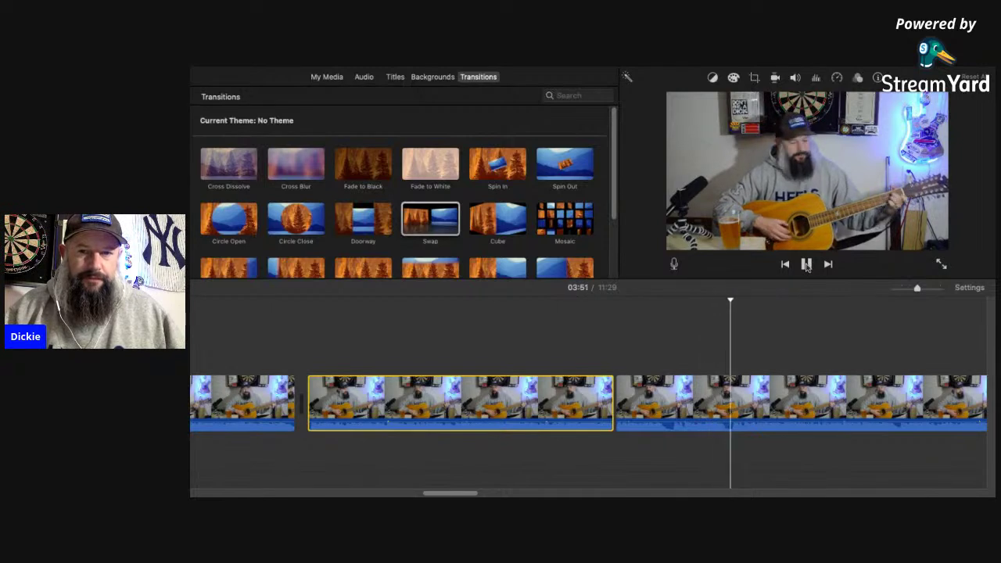
left_click(807, 265)
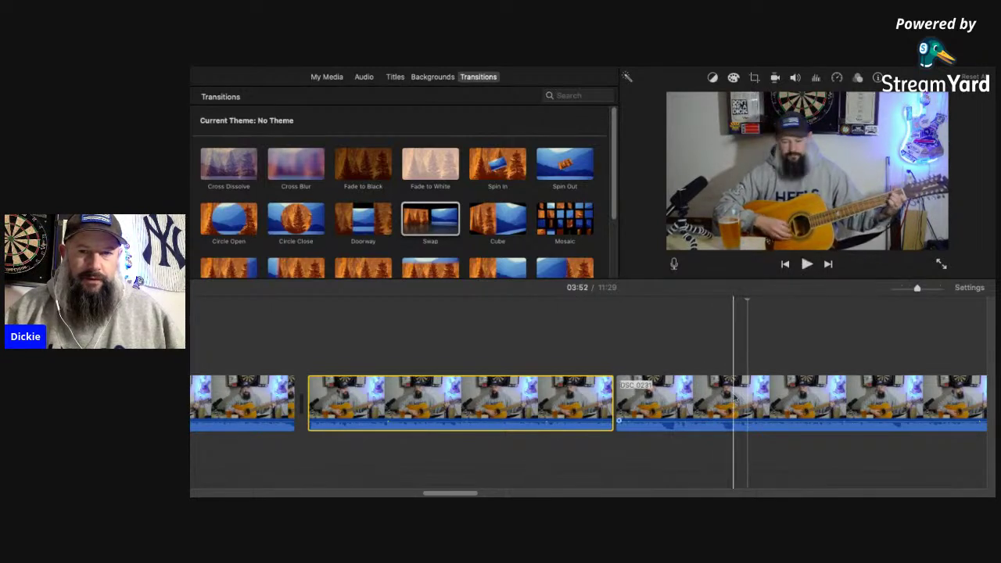
left_click(734, 397)
key("super+b")
left_click(685, 395)
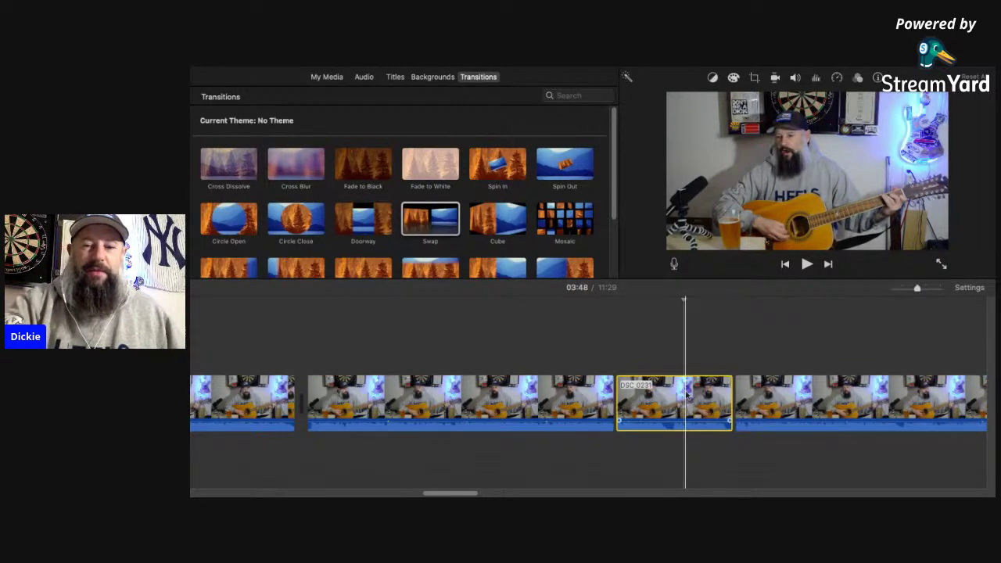
key("Delete")
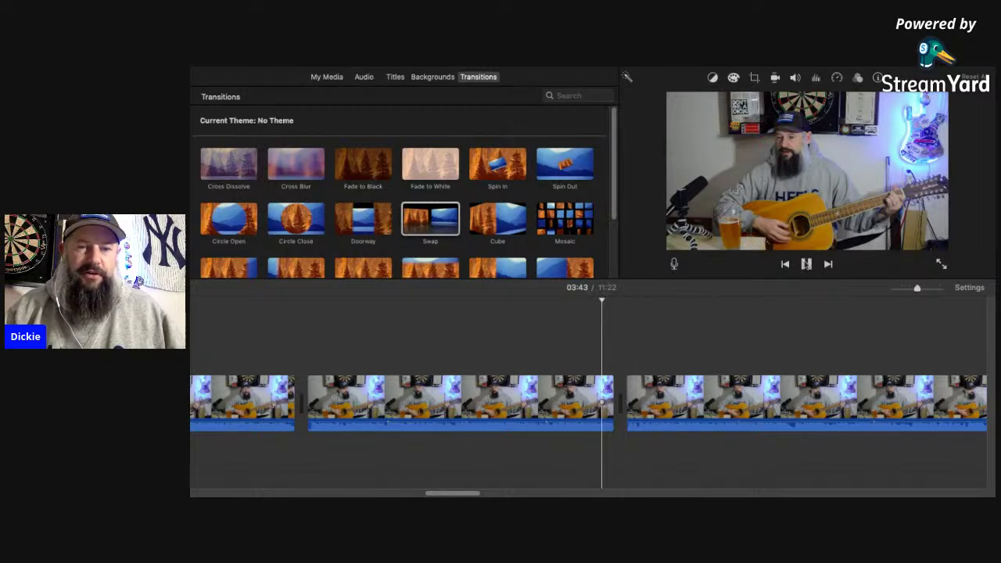
Play back the guitar footage across the new cut and split the long guitar clip at 04:23.
left_click_drag(456, 493, 469, 493)
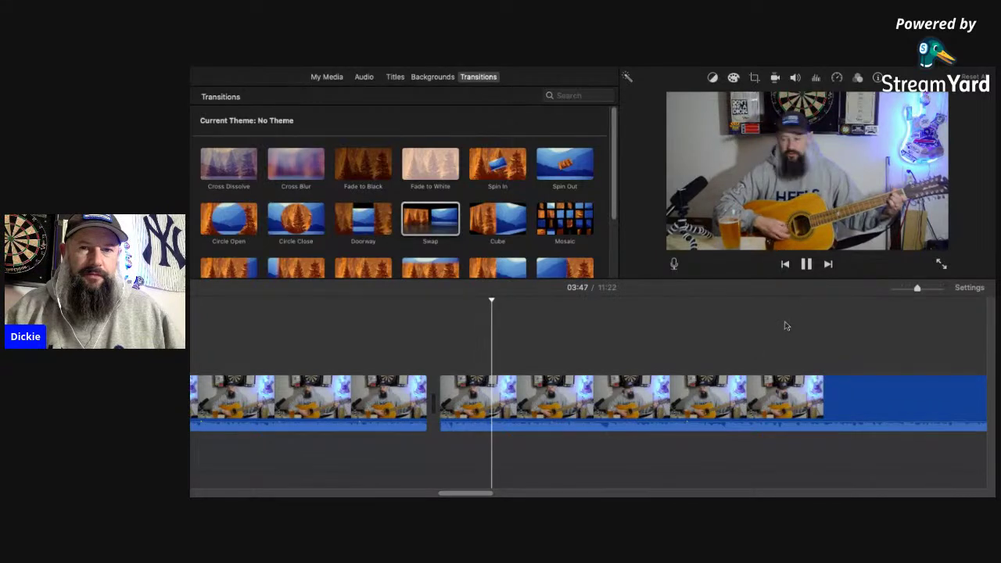
left_click(806, 264)
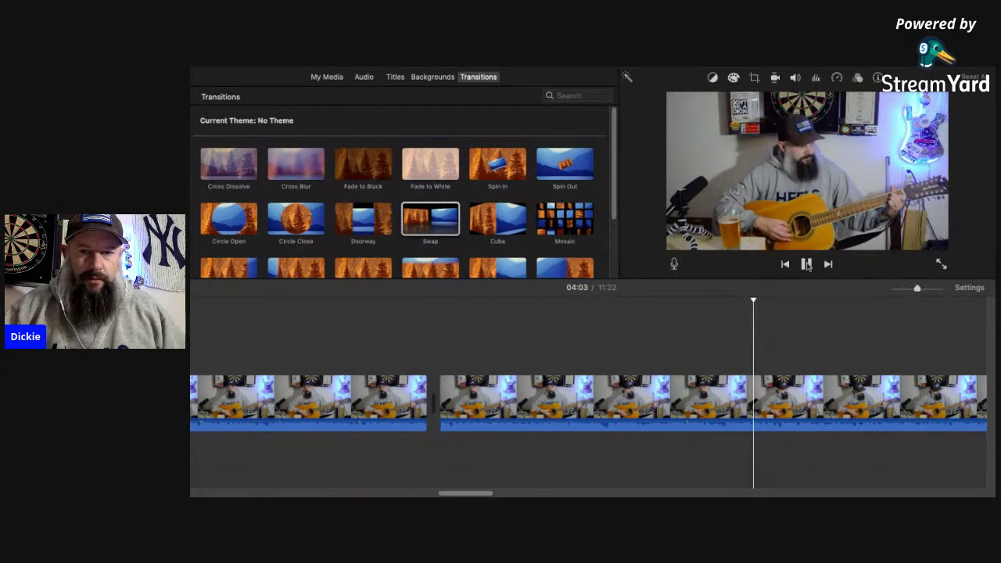
scroll(516, 469, "right", 5)
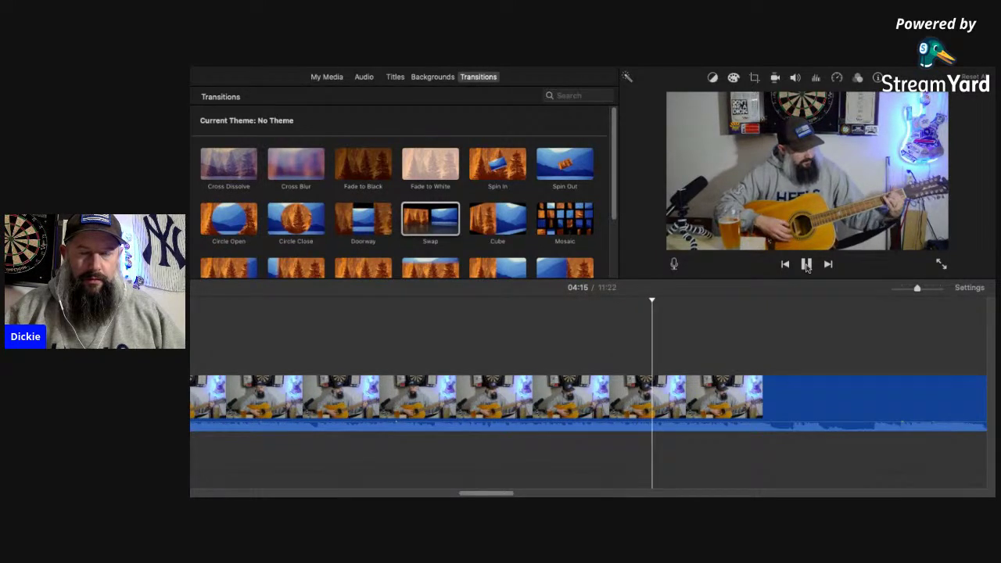
scroll(644, 369, "right", 5)
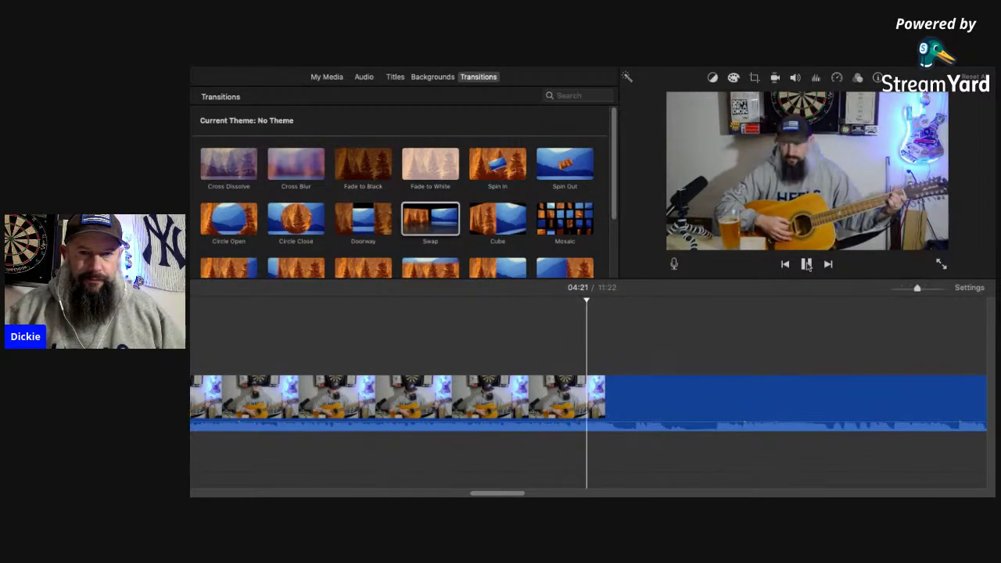
left_click(807, 266)
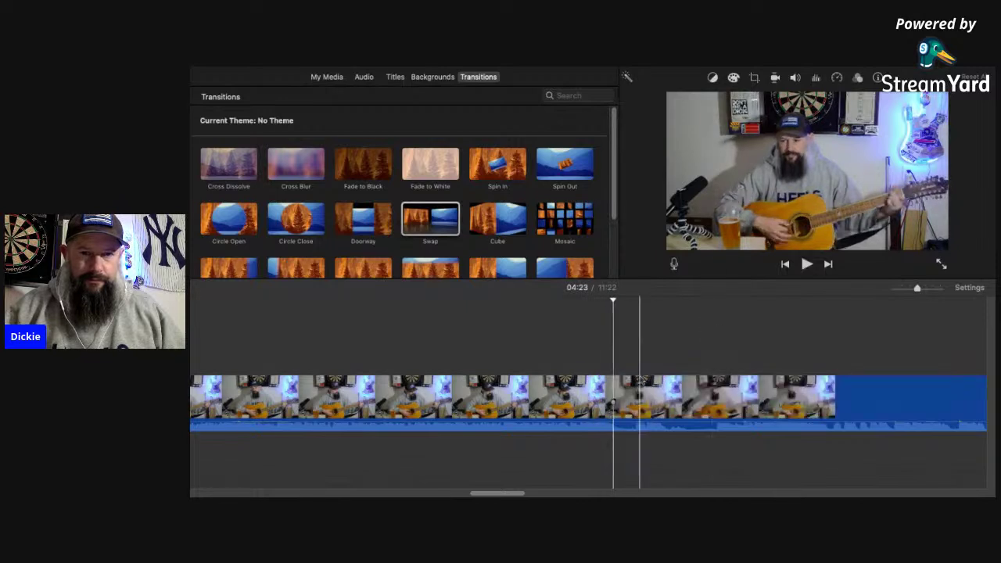
left_click(614, 383)
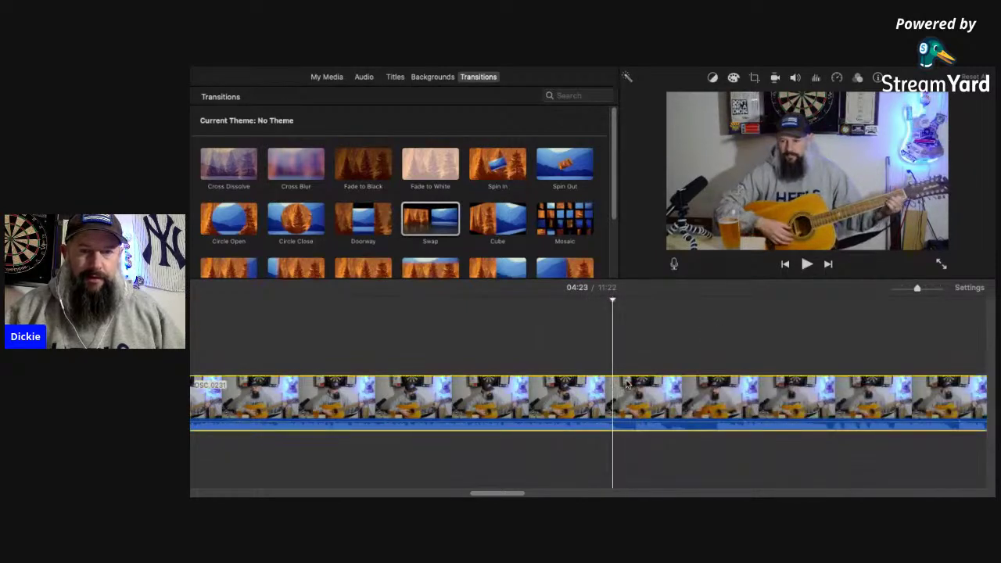
key("super+b")
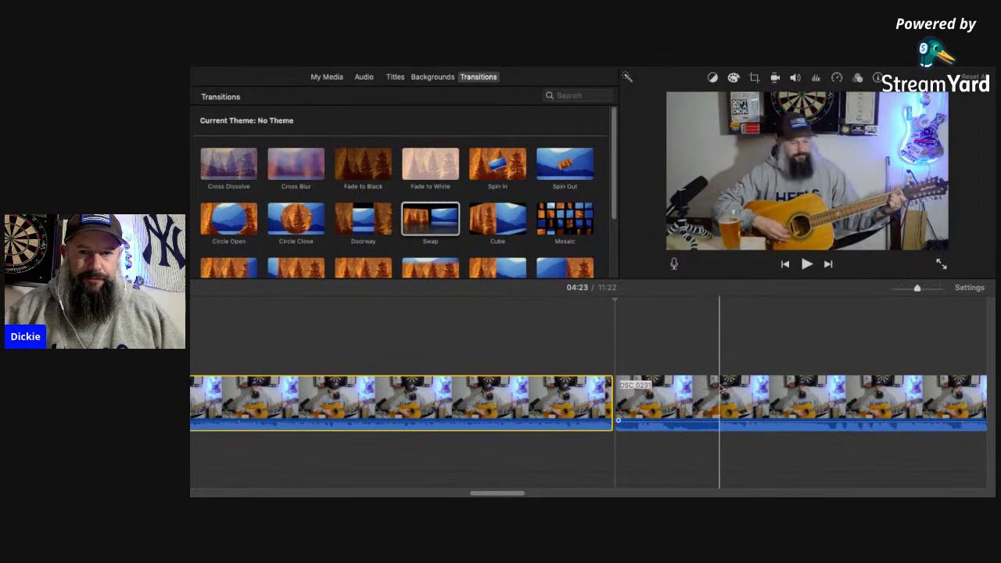
Split the long guitar clip again at 04:29 and delete the short section between 04:23 and 04:29.
left_click(720, 389)
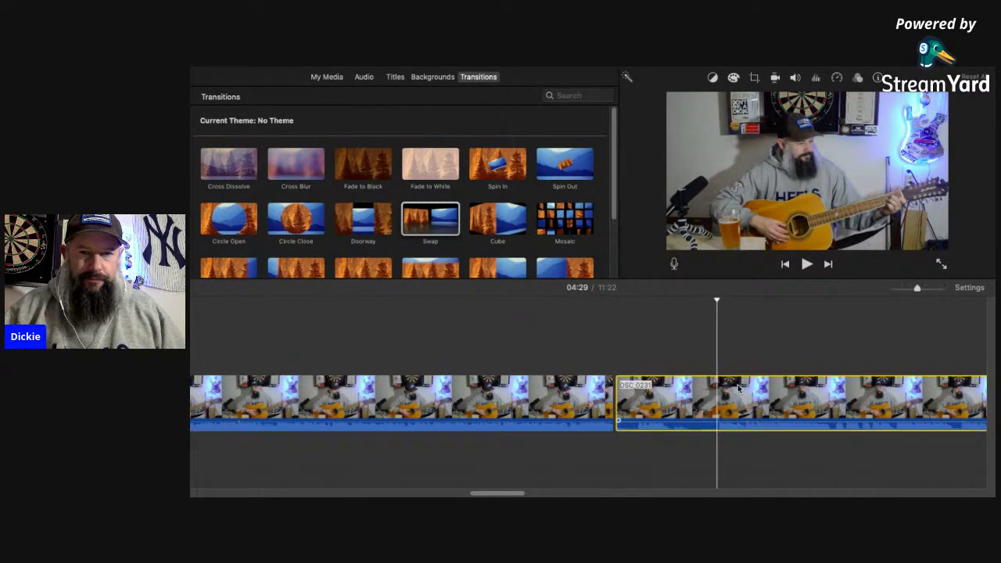
key("super+b")
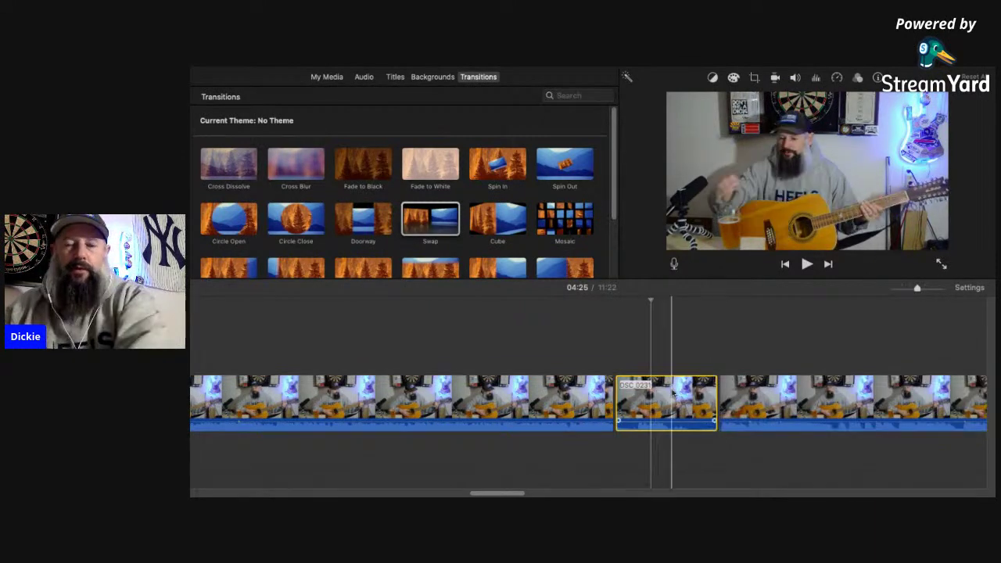
key("Delete")
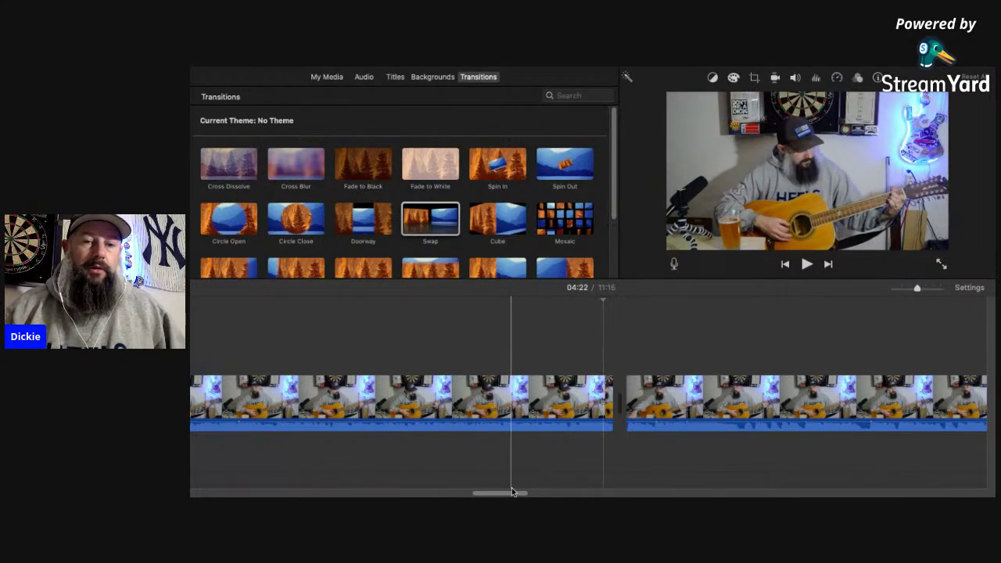
Review the guitar footage from 04:22, split the clip at 04:44 and delete the section from 04:23 up to the split.
scroll(513, 438, "right", 5)
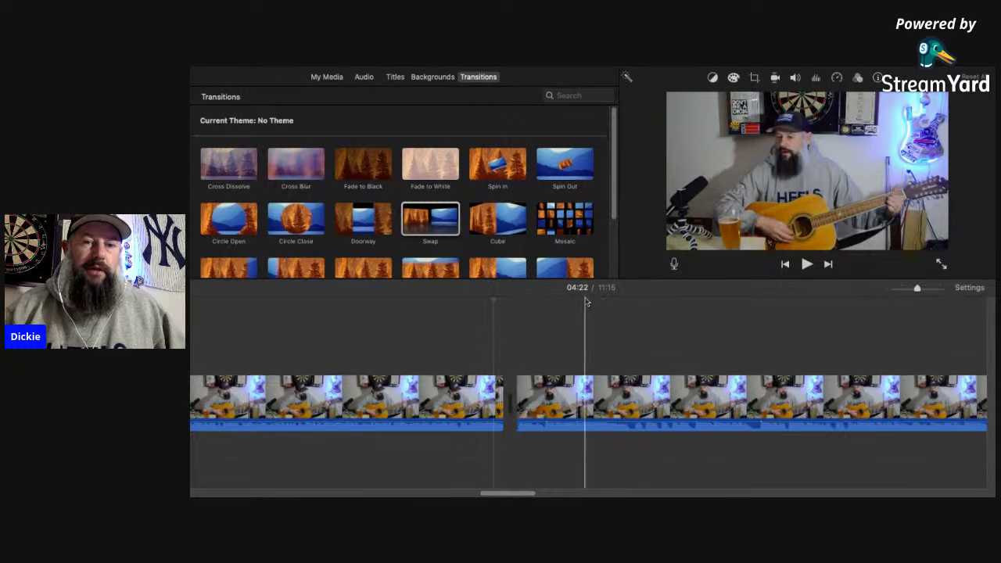
left_click(806, 265)
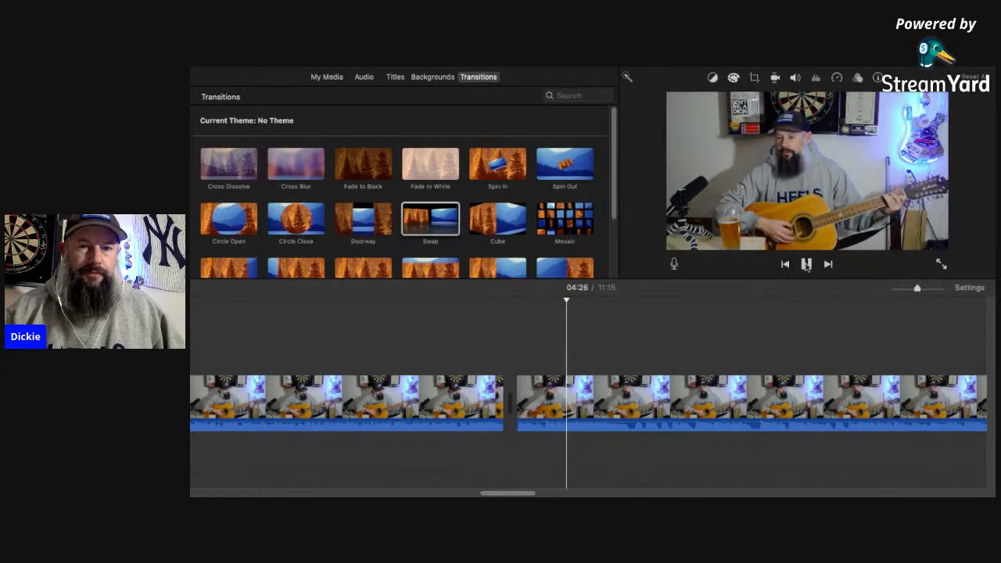
scroll(665, 407, "right", 3)
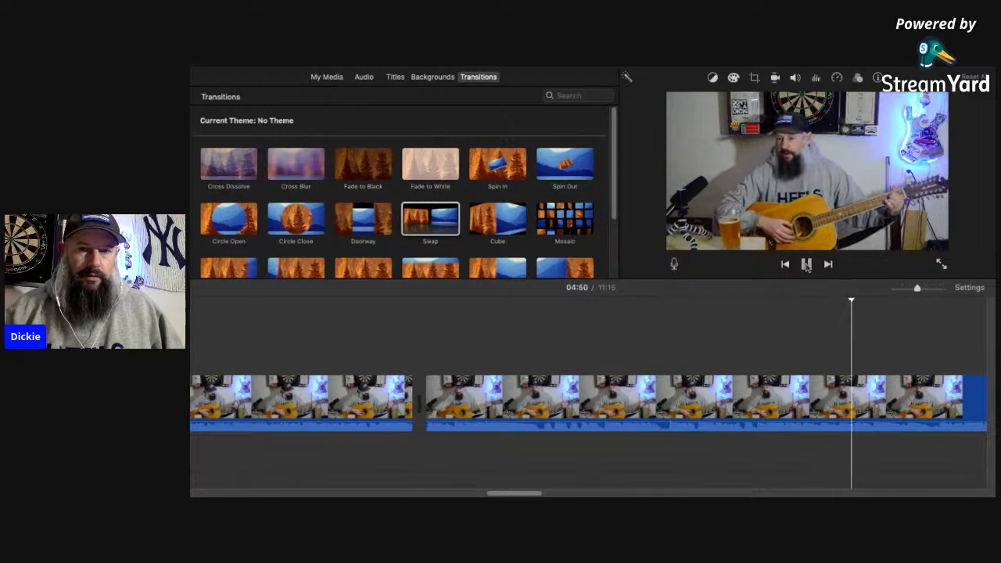
left_click(806, 266)
left_click(757, 386)
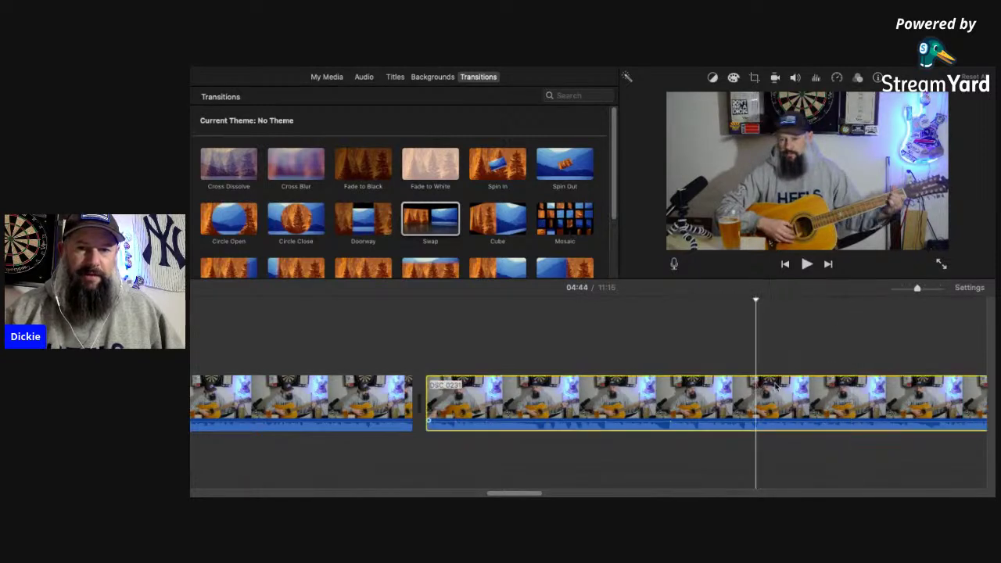
key("Delete")
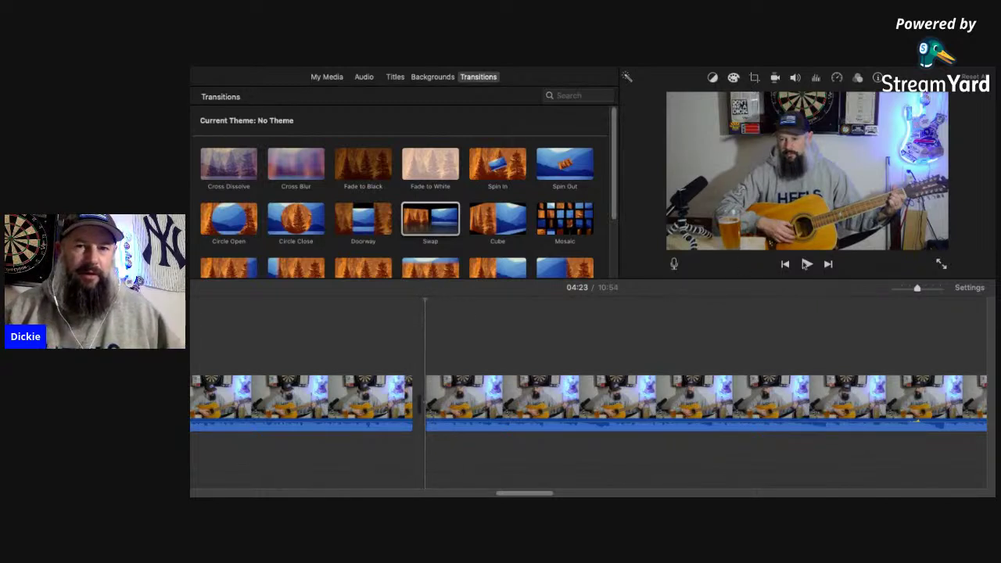
Review the remaining guitar footage, split the clip at 05:00 and delete the section from 04:23 up to the split.
left_click_drag(534, 494, 542, 494)
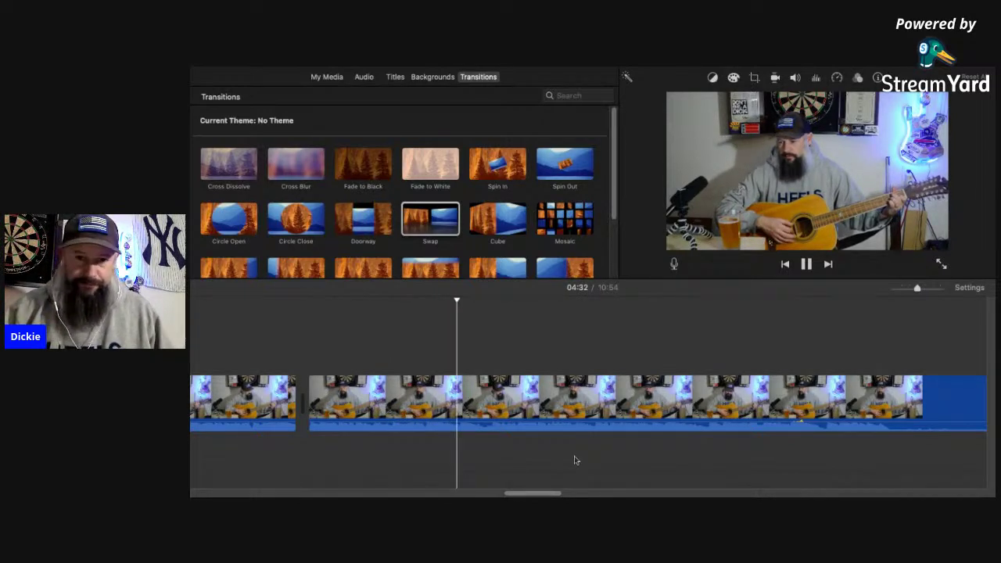
scroll(563, 488, "right", 3)
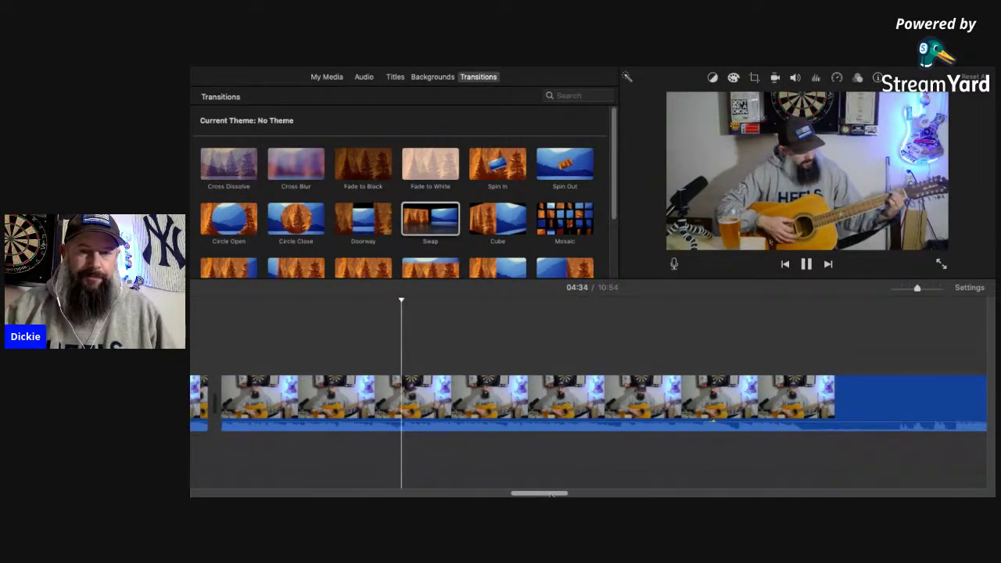
left_click(808, 267)
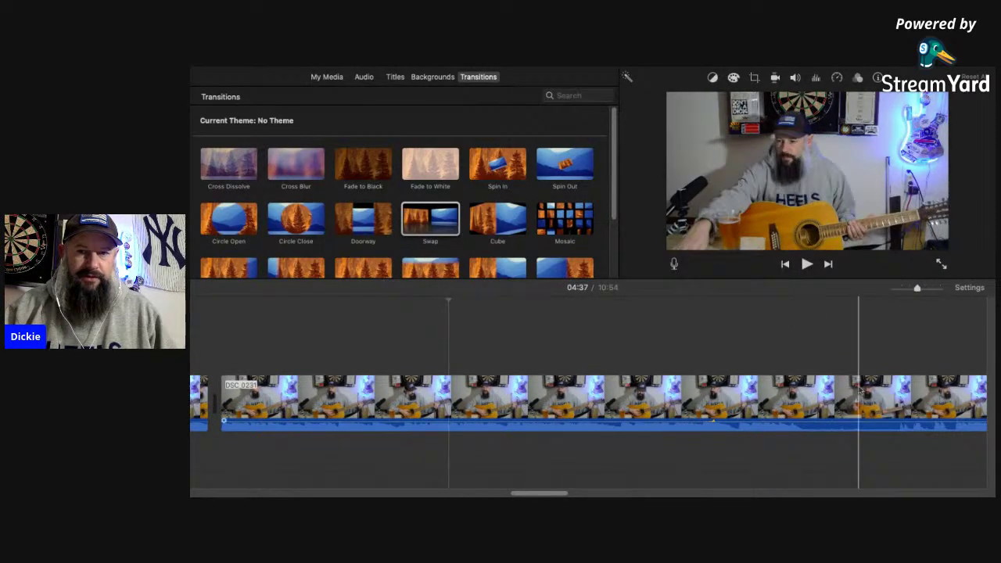
left_click(808, 397)
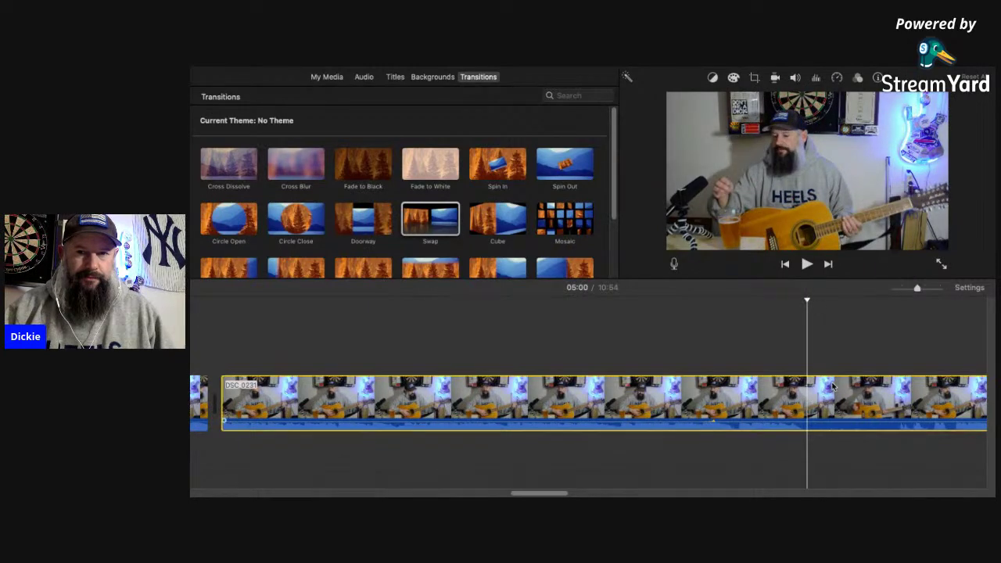
key("super+b")
key("Delete")
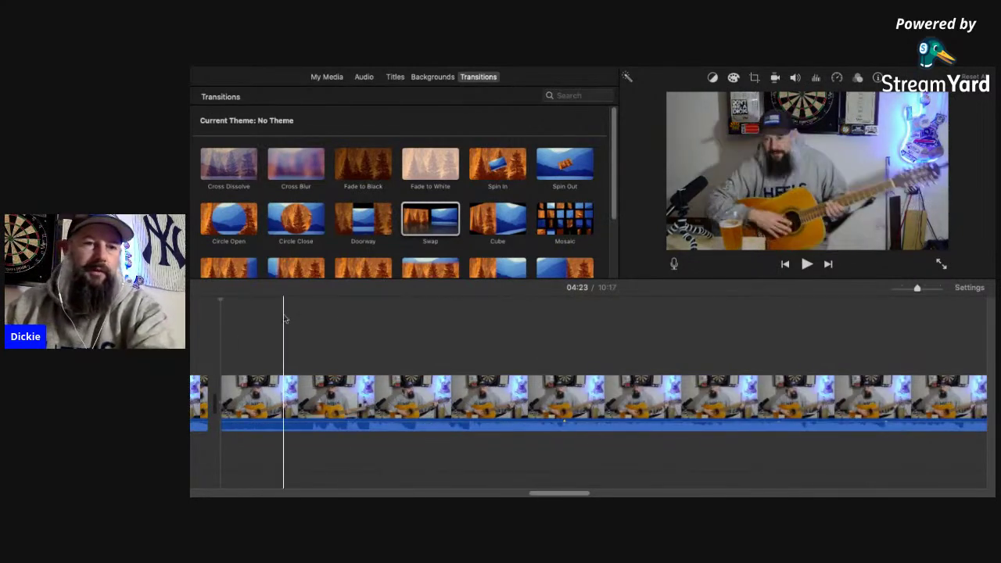
Play the guitar footage from 04:23 and trim about 9 seconds off the start of that clip.
left_click(806, 264)
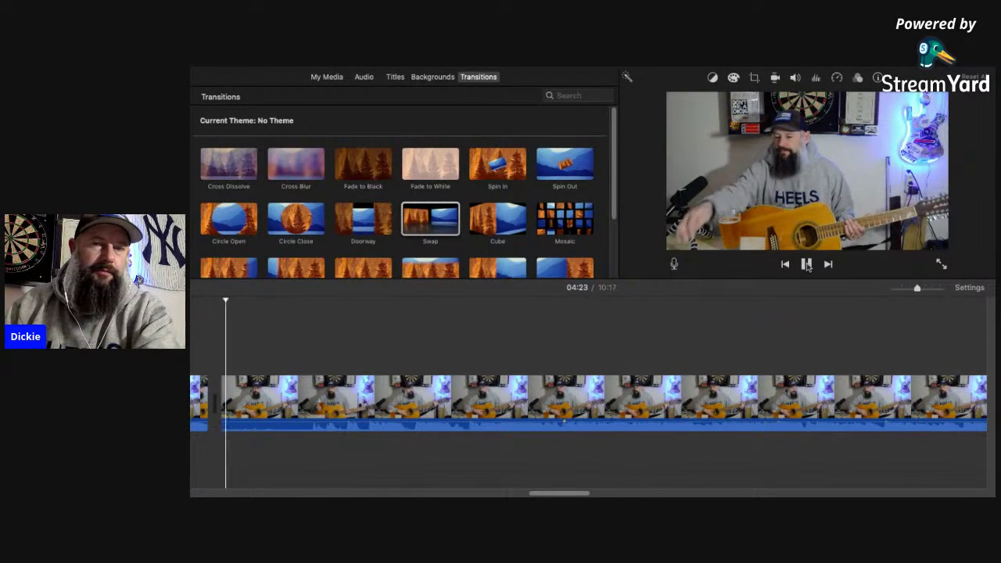
left_click(363, 392)
key("alt+slash")
Play the trimmed guitar clip, split it at 04:30 and delete the short section before the split.
left_click(806, 265)
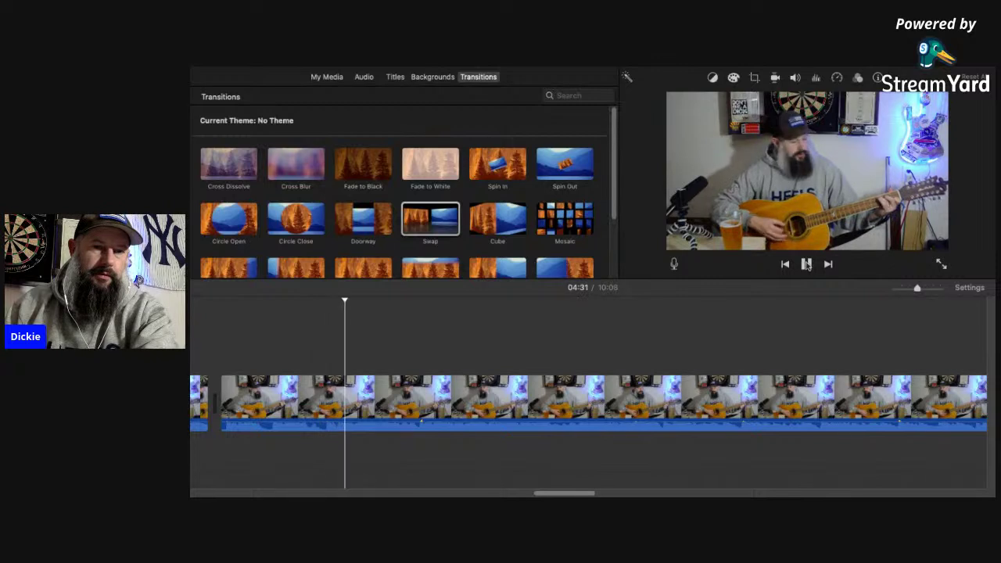
left_click(328, 396)
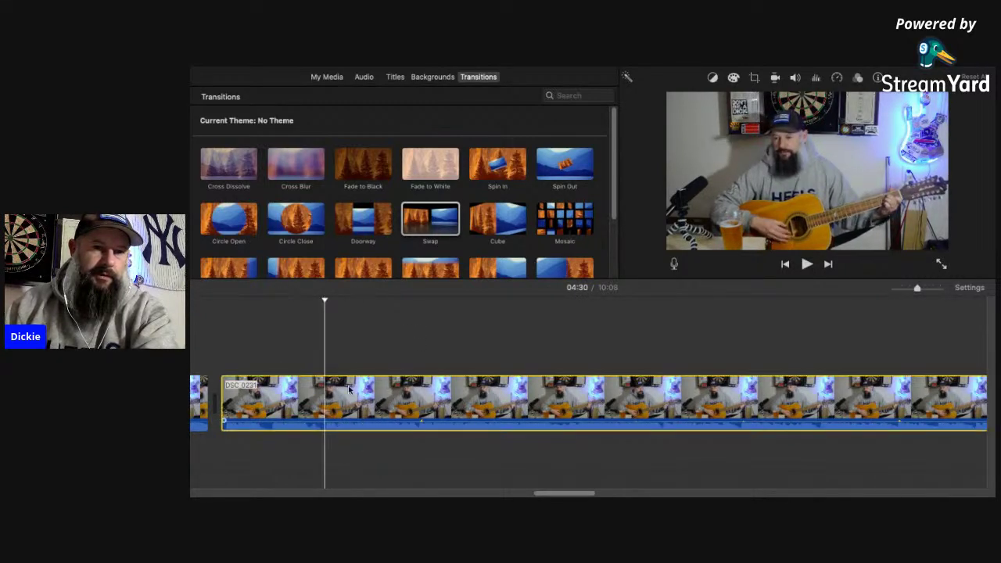
key("super+b")
left_click(259, 389)
key("Delete")
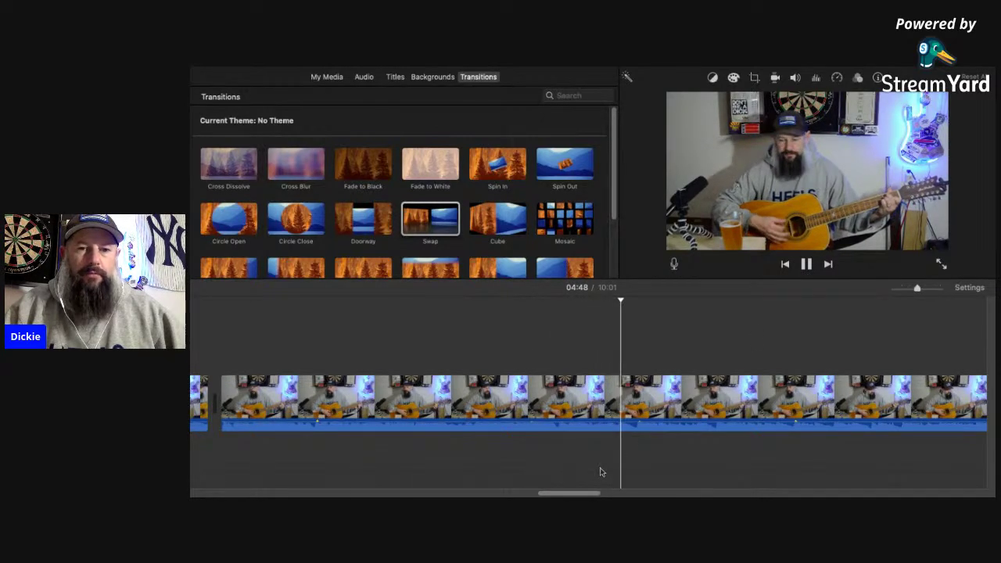
Play through the remaining guitar footage and split the long clip at 05:04.
scroll(737, 354, "right", 5)
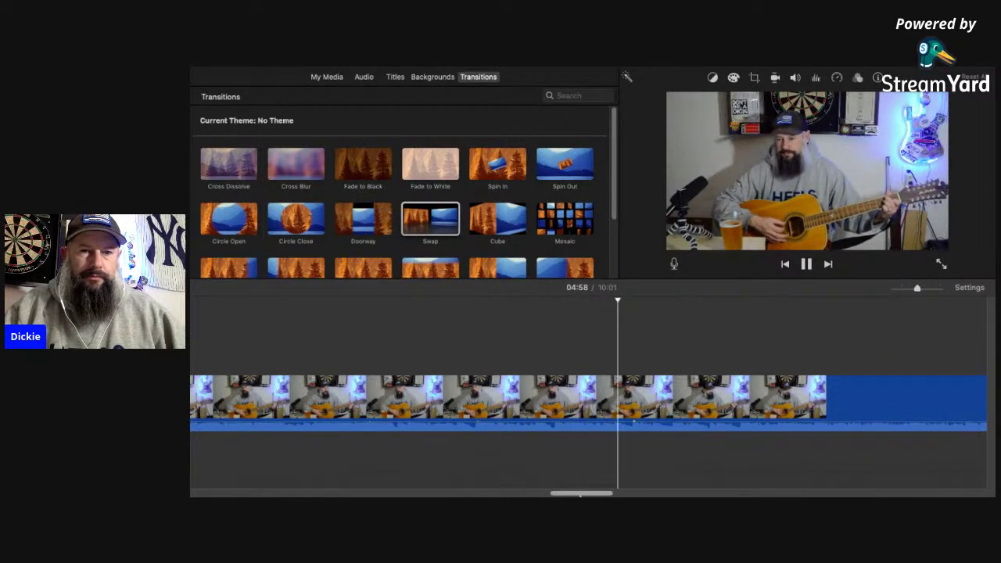
left_click_drag(579, 494, 592, 494)
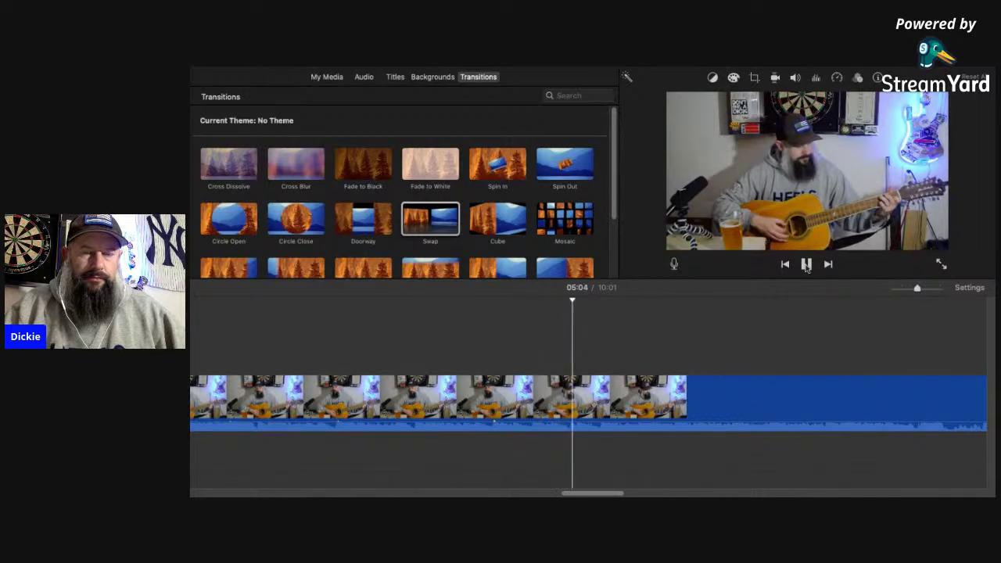
left_click(570, 394)
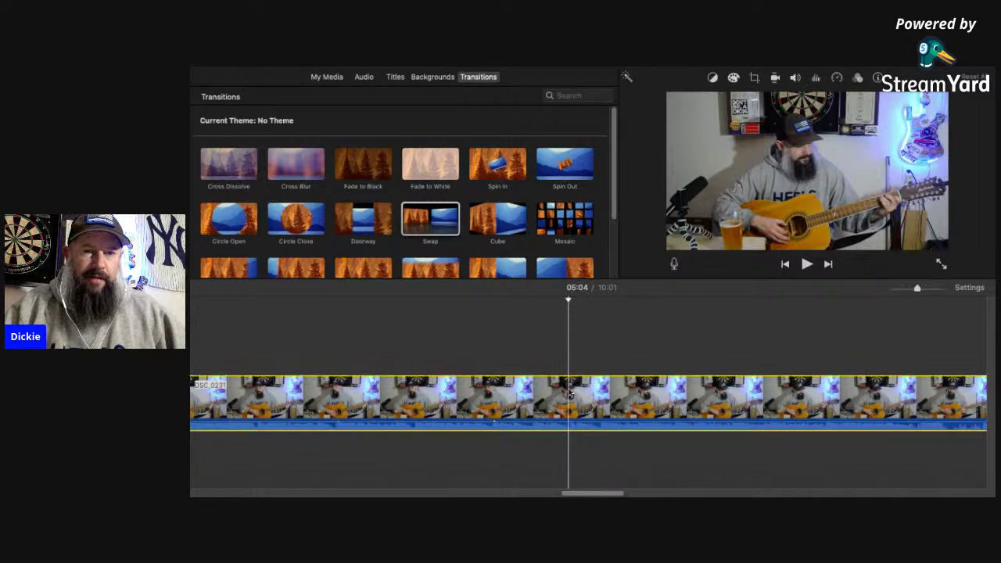
key("super+b")
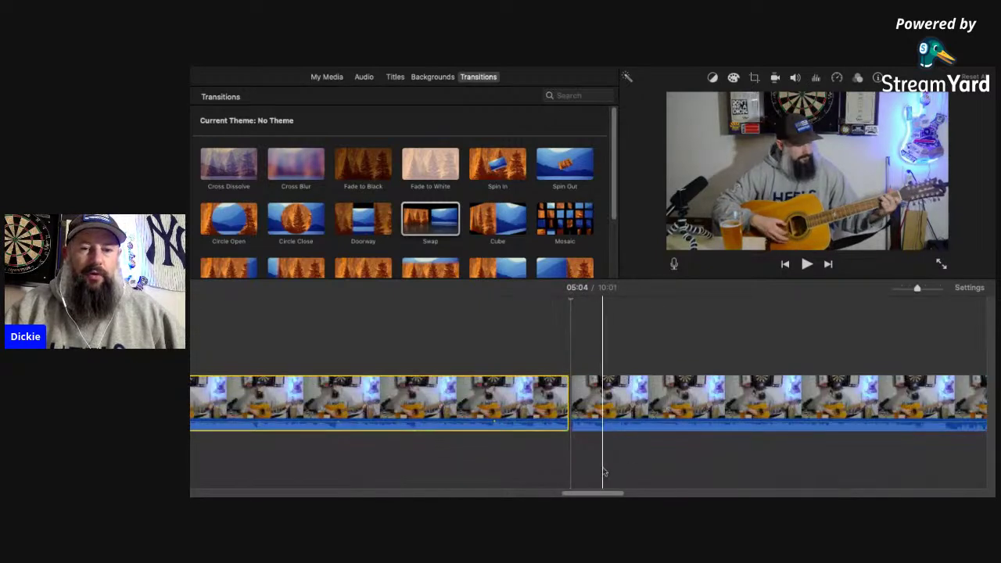
Split the guitar clip about 30 seconds past 05:04, delete the section between the splits and play from the new cut.
left_click_drag(594, 491, 618, 492)
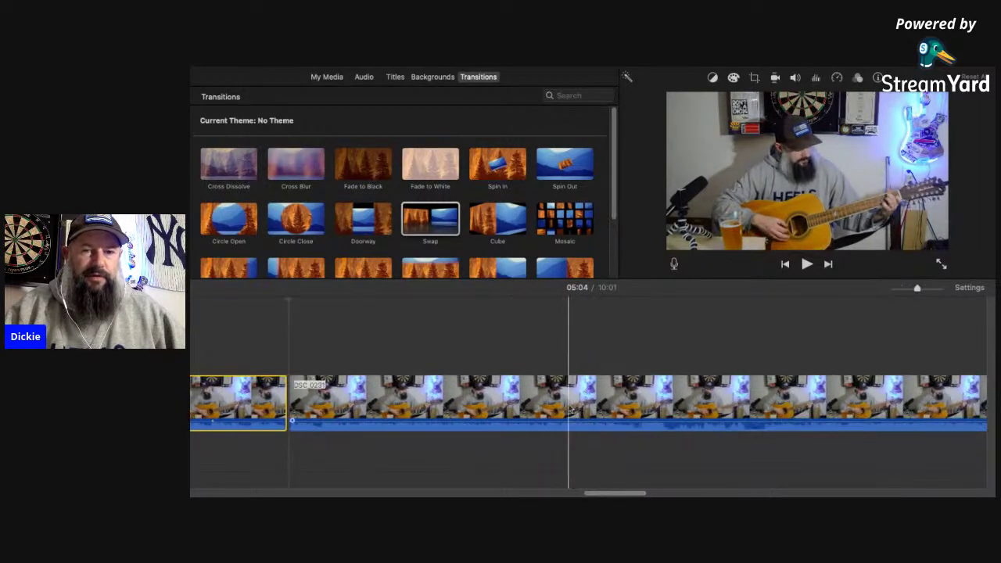
left_click(762, 396)
key("Delete")
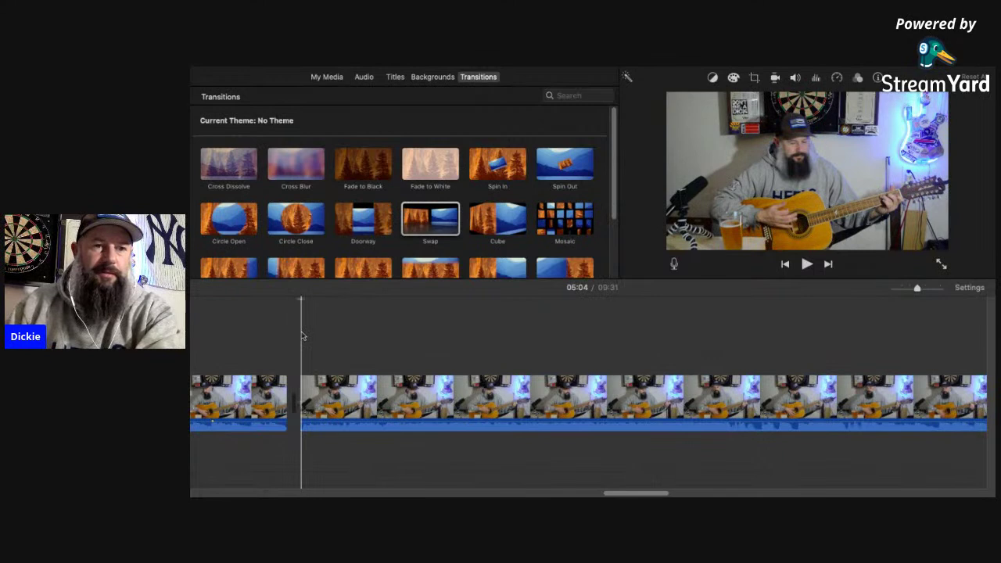
left_click(807, 266)
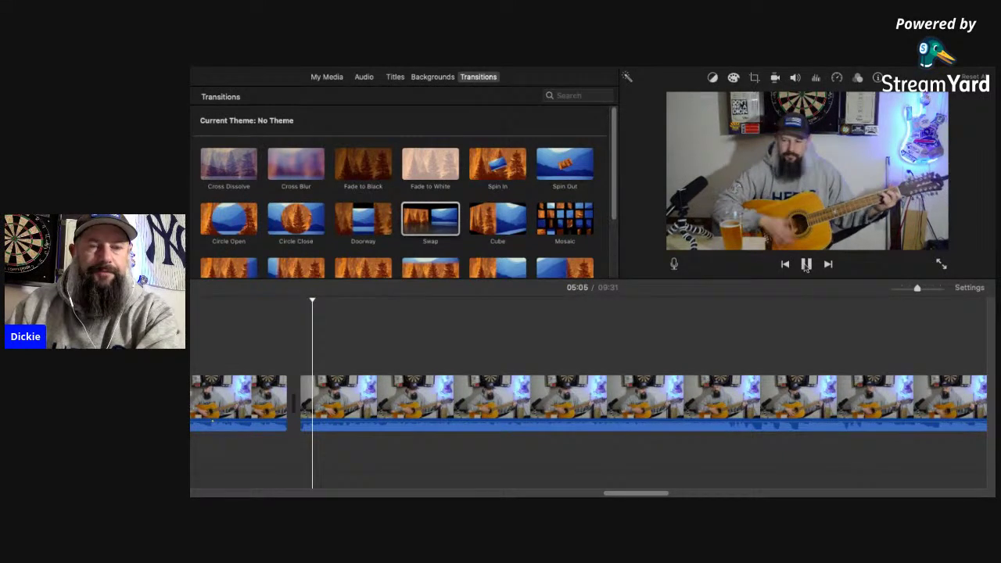
Cut two more sections, about 31 and 27 seconds long, from the start of the long guitar clip at 05:04.
left_click(802, 267)
left_click(796, 382)
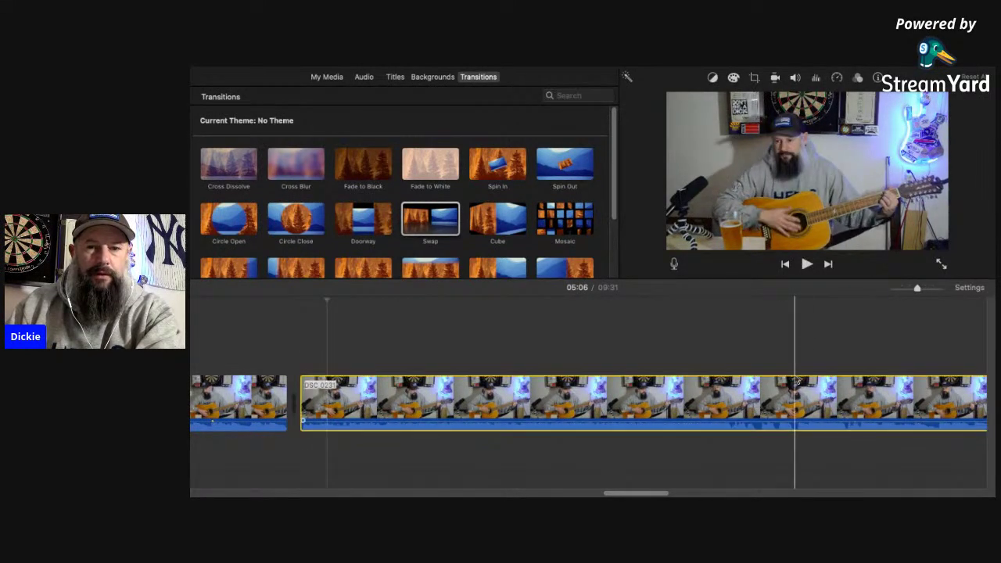
key("super+b")
key("Delete")
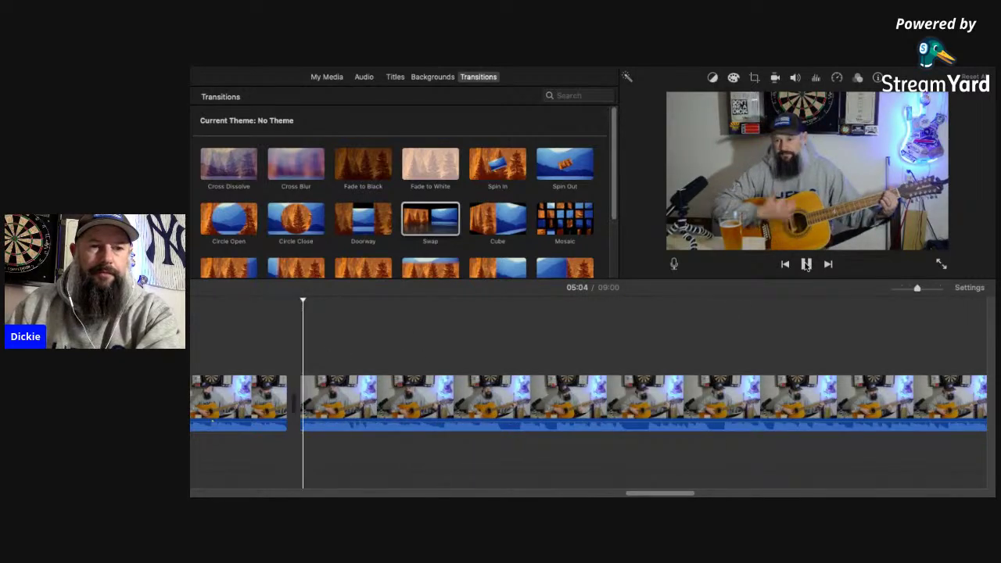
left_click(806, 265)
left_click(719, 396)
key("super+z")
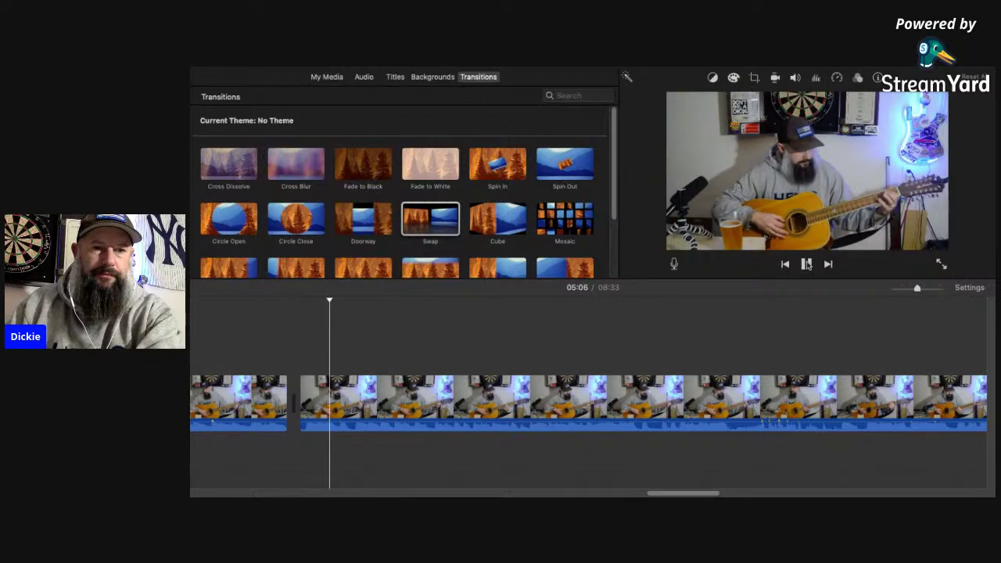
Split the guitar clip at 05:08, delete the short section before the split and play from 05:04.
left_click(806, 265)
left_click(352, 399)
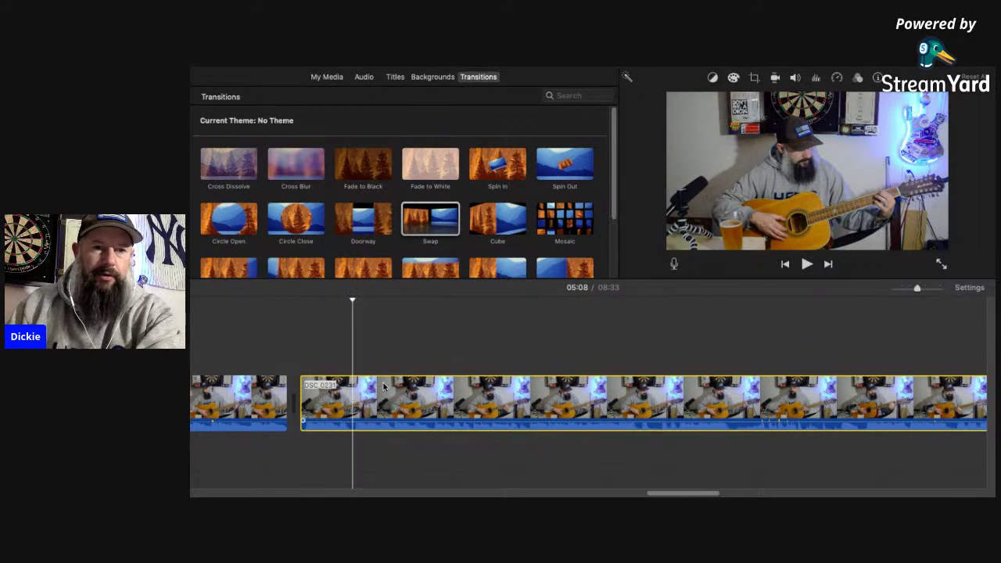
left_click(300, 348)
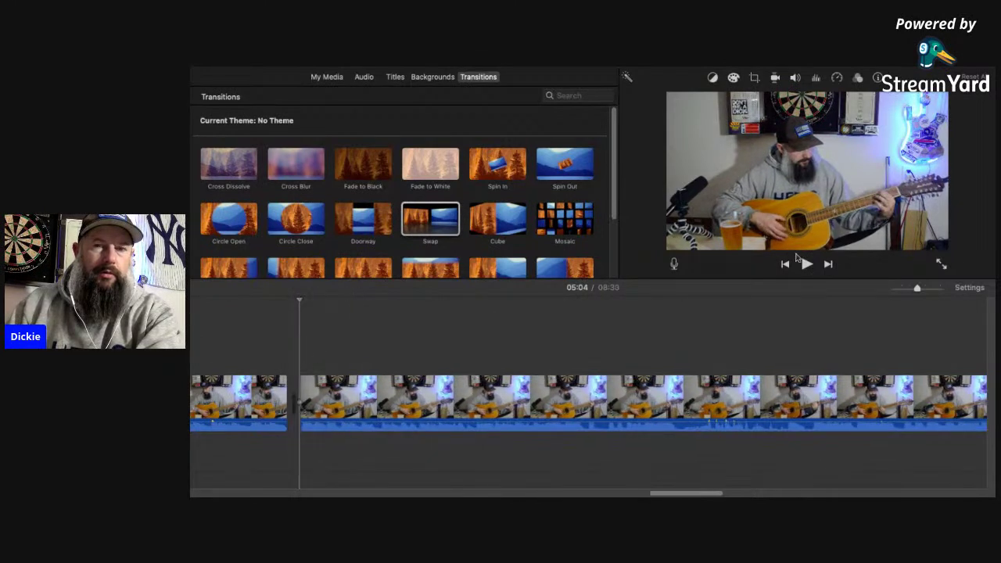
left_click(807, 264)
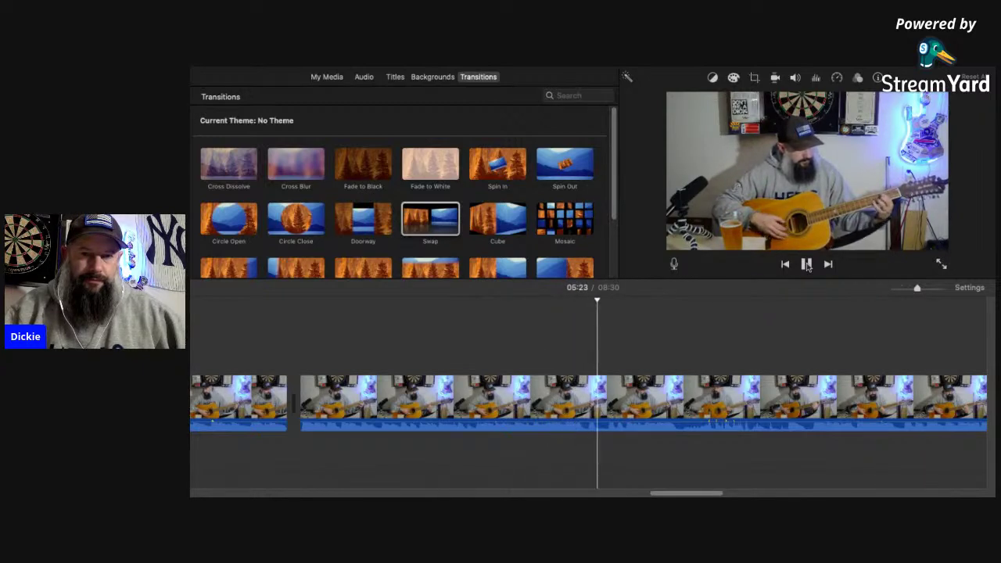
Split the guitar clip at about 05:23 and again shortly after, and delete the short piece between the splits.
left_click(808, 265)
left_click(588, 397)
key("super+b")
left_click(609, 389)
key("super+b")
key("Delete")
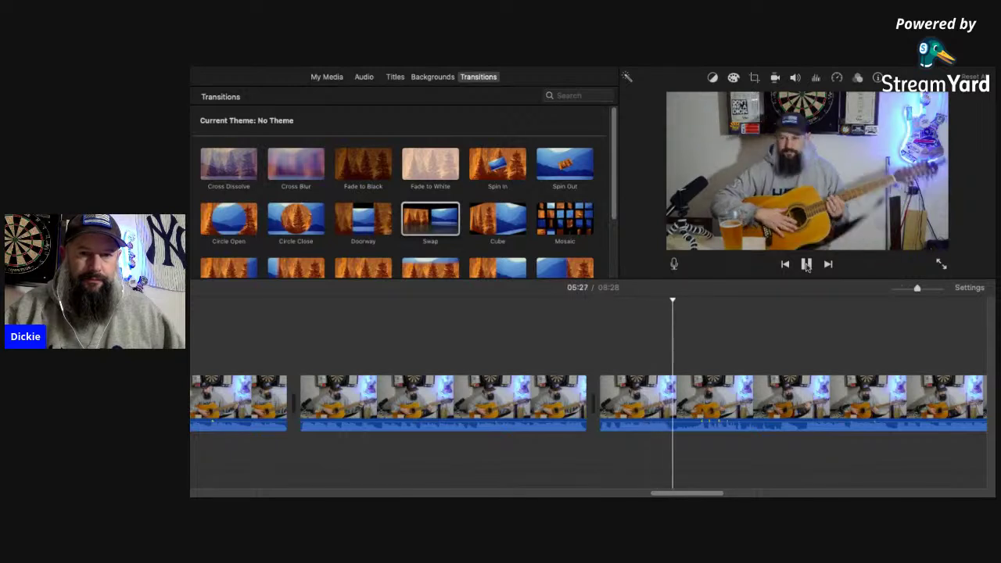
Split the guitar footage at 05:27 and delete the whole remainder of that clip.
left_click(806, 264)
left_click(677, 394)
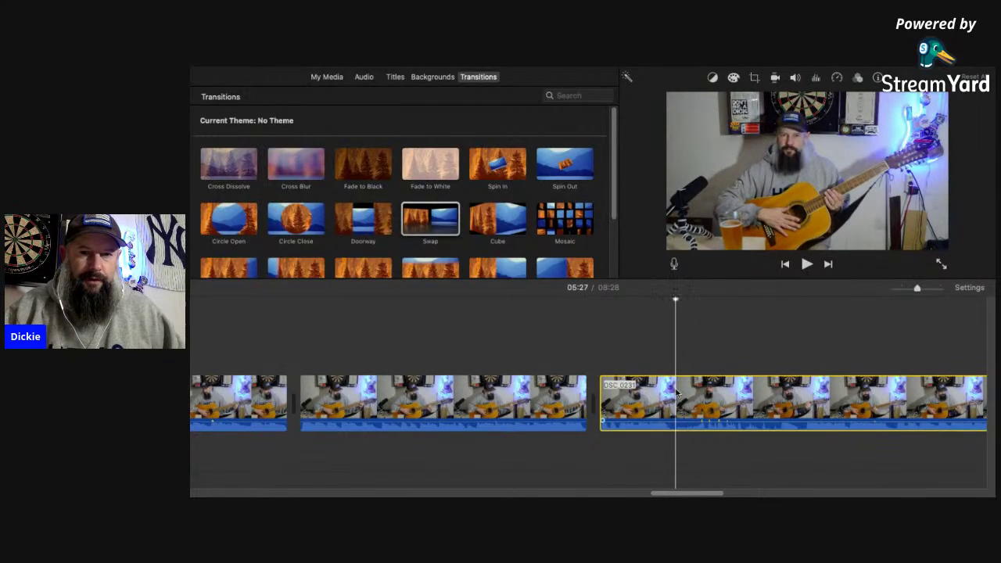
key("super+b")
key("Delete")
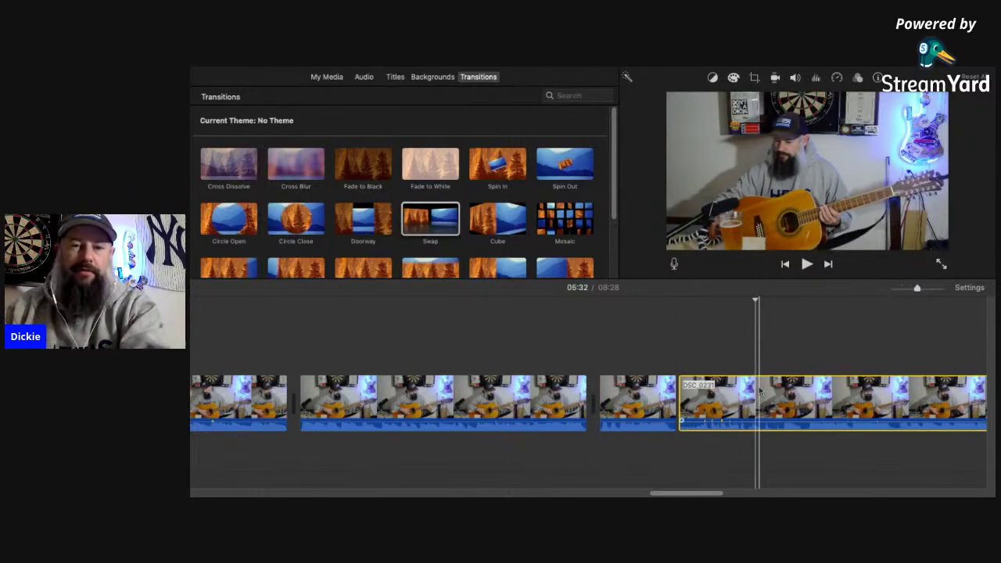
Add a Swap transition between the end of the guitar footage and the first beer excerpt.
left_click_drag(629, 344, 678, 400)
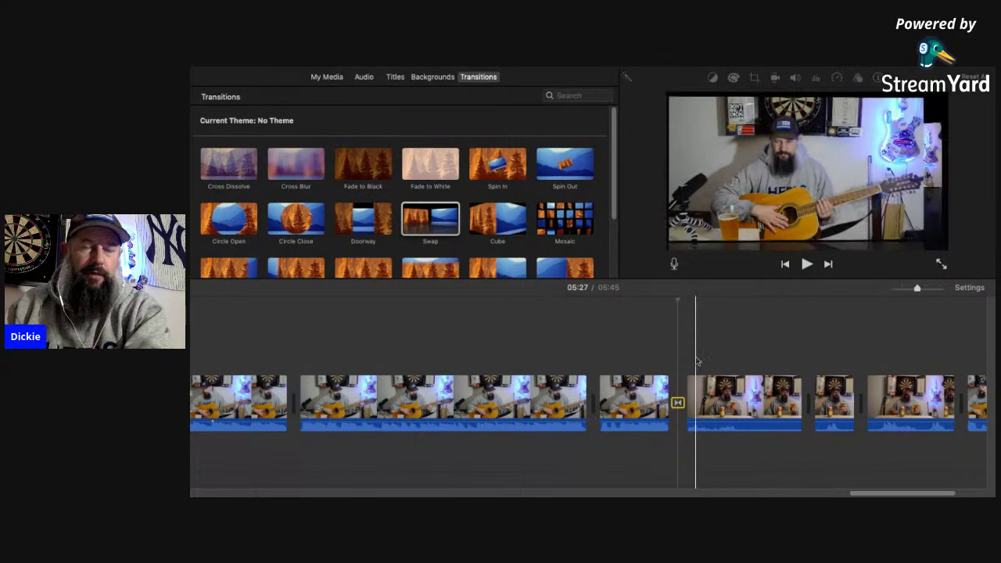
left_click_drag(893, 494, 903, 495)
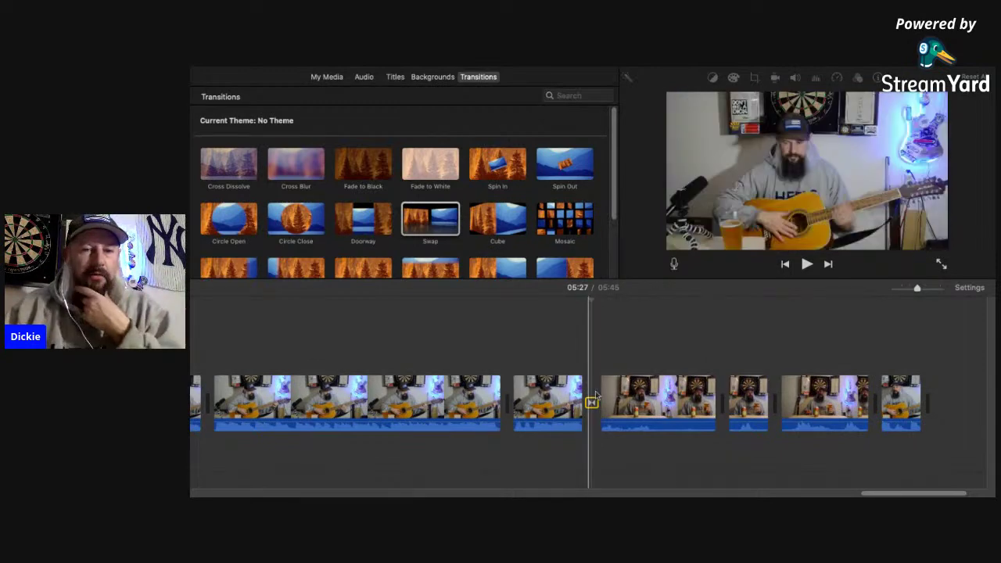
left_click(525, 336)
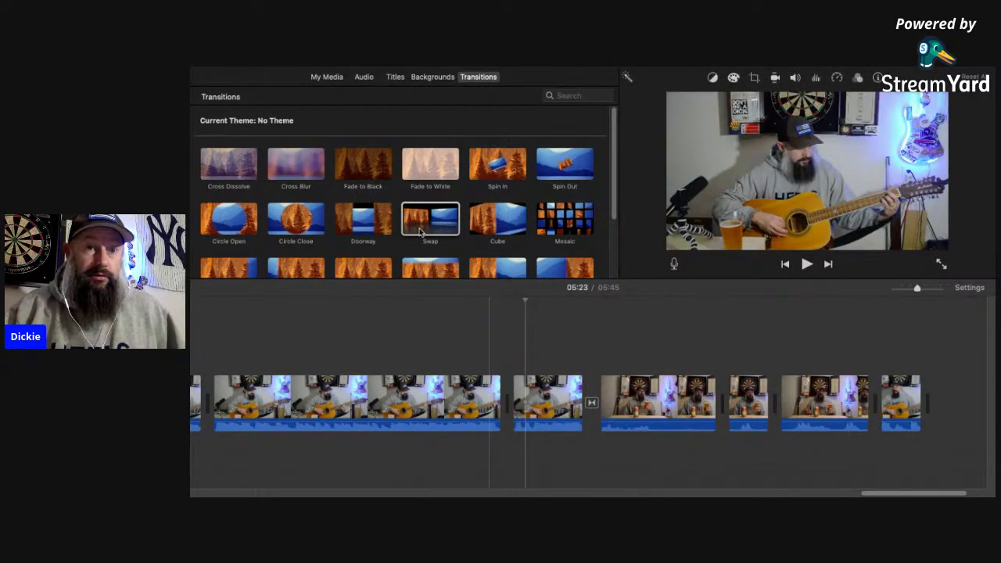
Place a Pop-up title above the first excerpt after the guitar footage and extend it over all the closing excerpts.
left_click(397, 78)
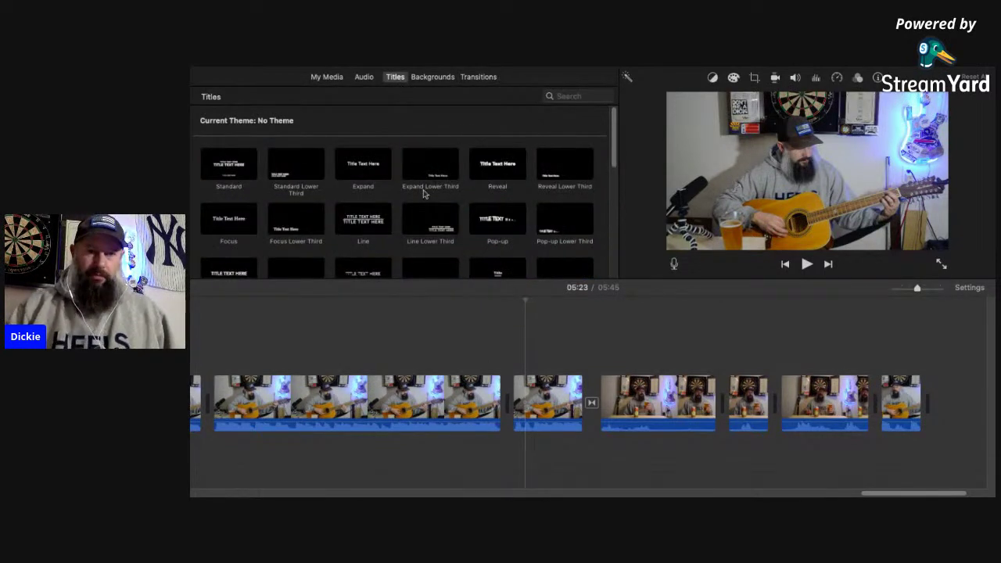
mouse_move(614, 144)
left_mouse_down()
mouse_move(614, 171)
mouse_move(616, 137)
mouse_move(616, 147)
left_mouse_up()
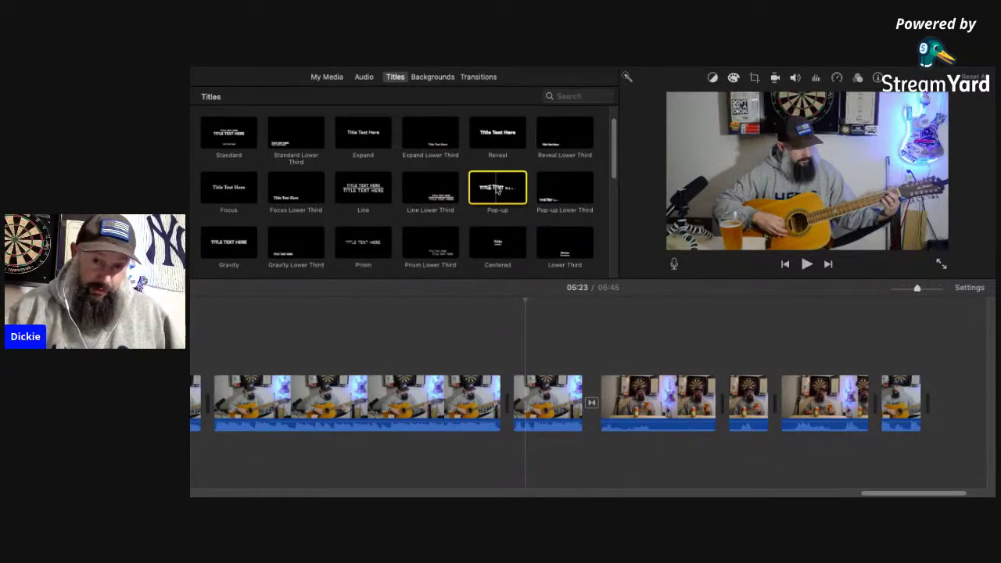
left_click_drag(484, 194, 599, 343)
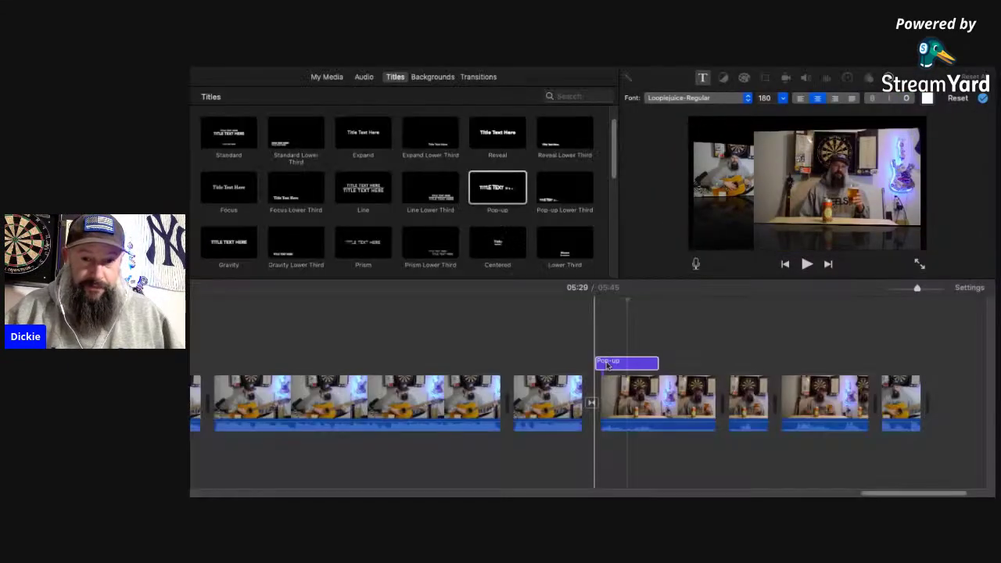
left_click(607, 366)
left_click_drag(611, 365, 915, 362)
left_click(887, 364)
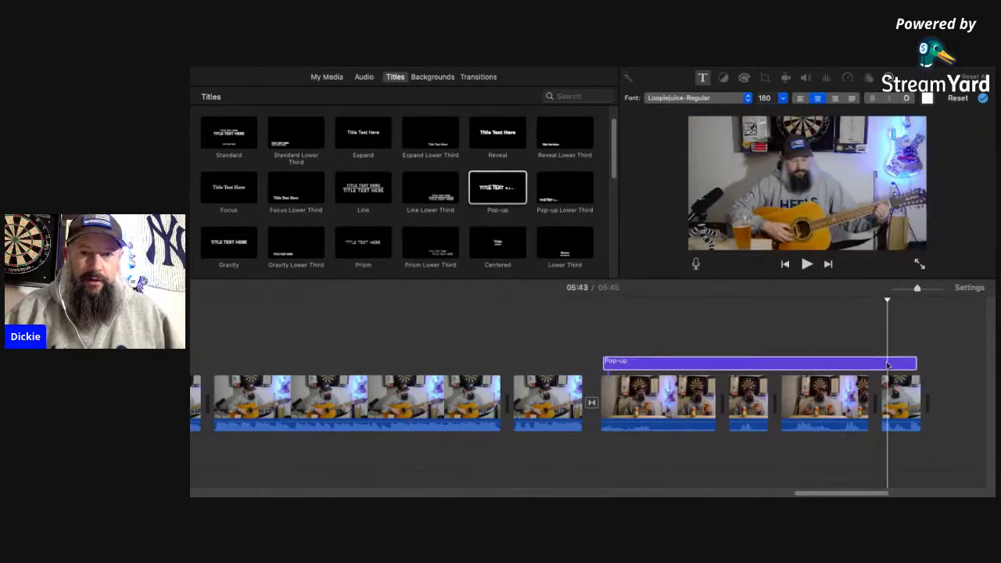
Set the Pop-up title's text to "bloopers" and play the start of the excerpts.
left_click(697, 363)
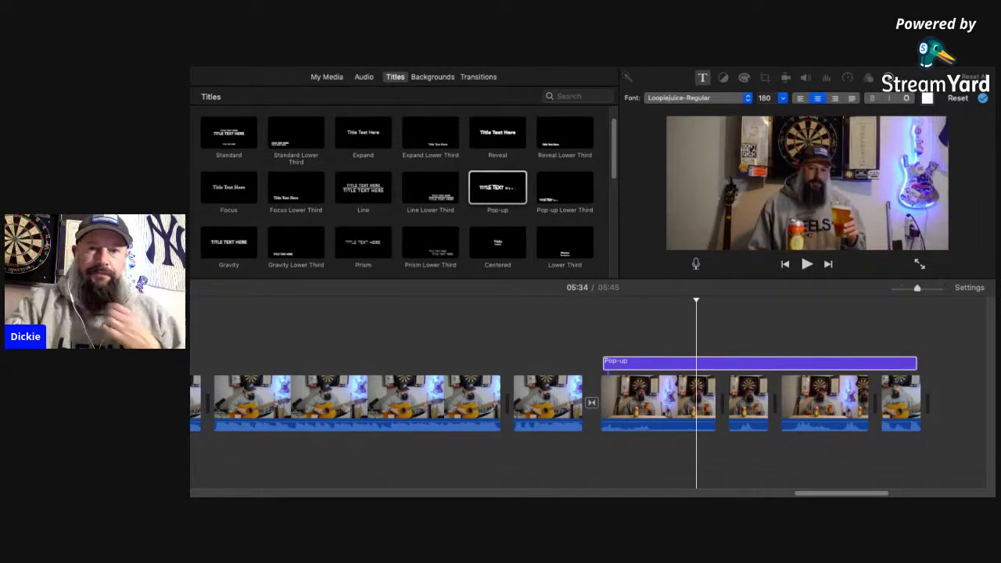
left_click(597, 320)
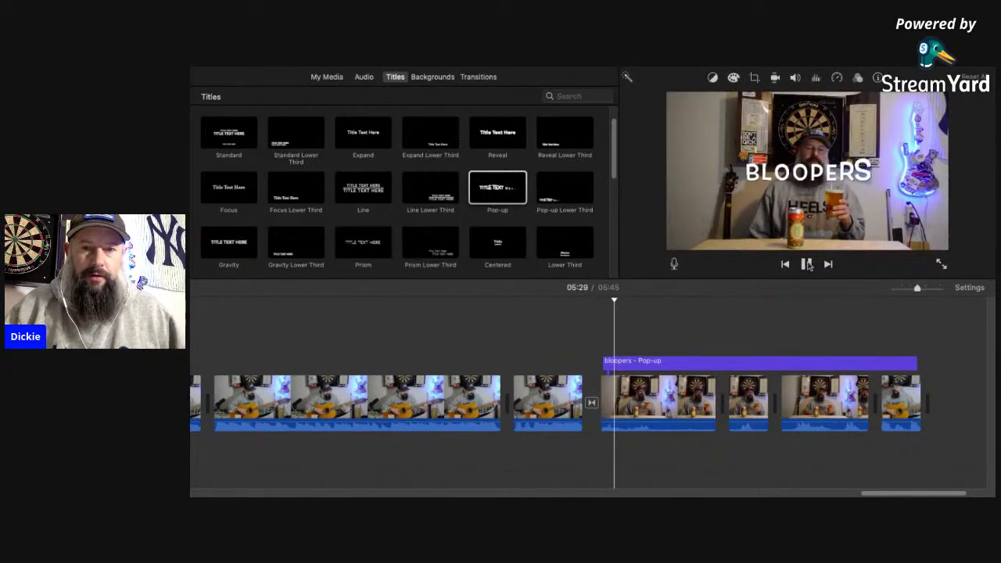
left_click(808, 264)
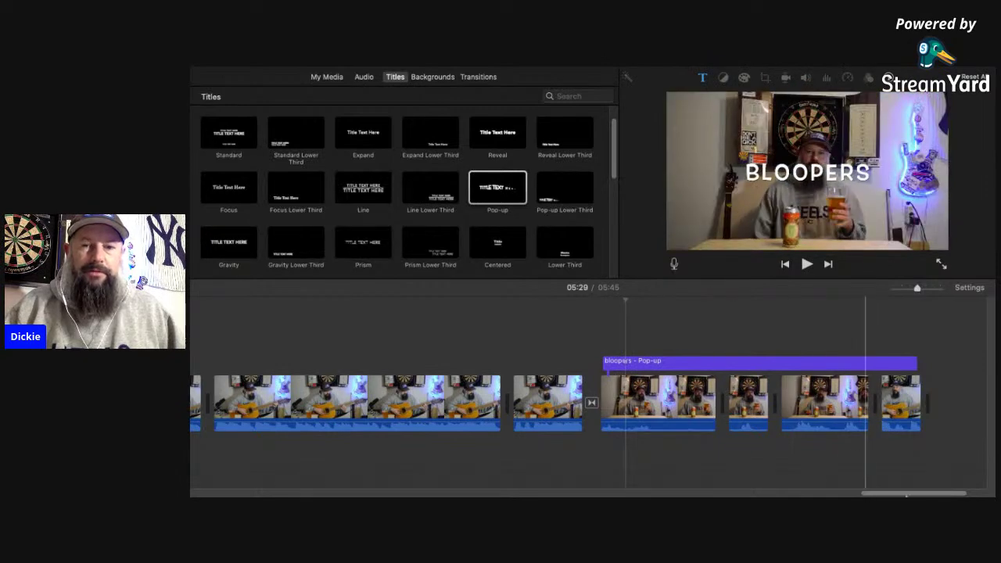
Play the last guitar excerpt, split it at about 05:43 and 05:44, silence the middle piece and replay it.
scroll(909, 493, "right", 5)
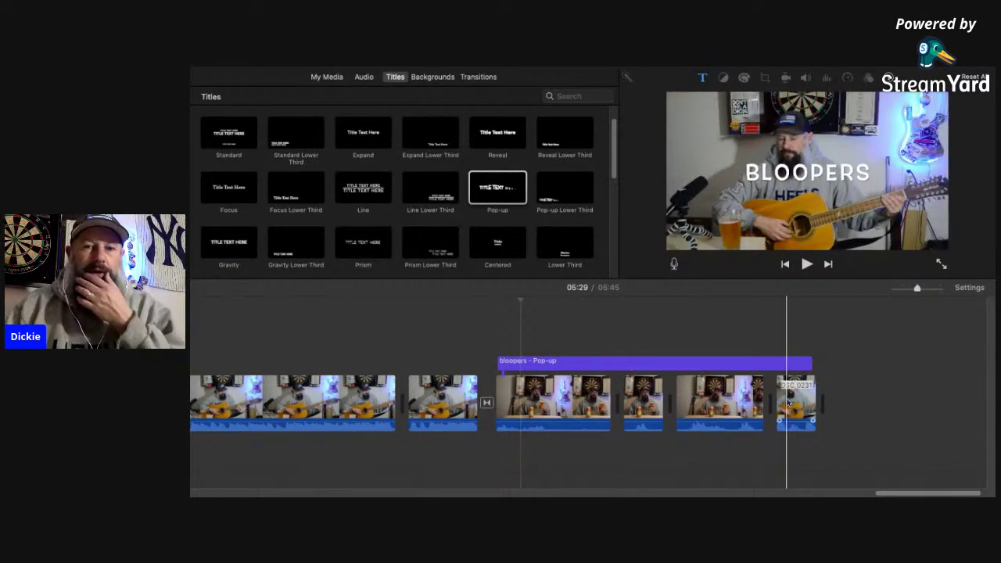
left_click(790, 397)
scroll(884, 361, "right", 2)
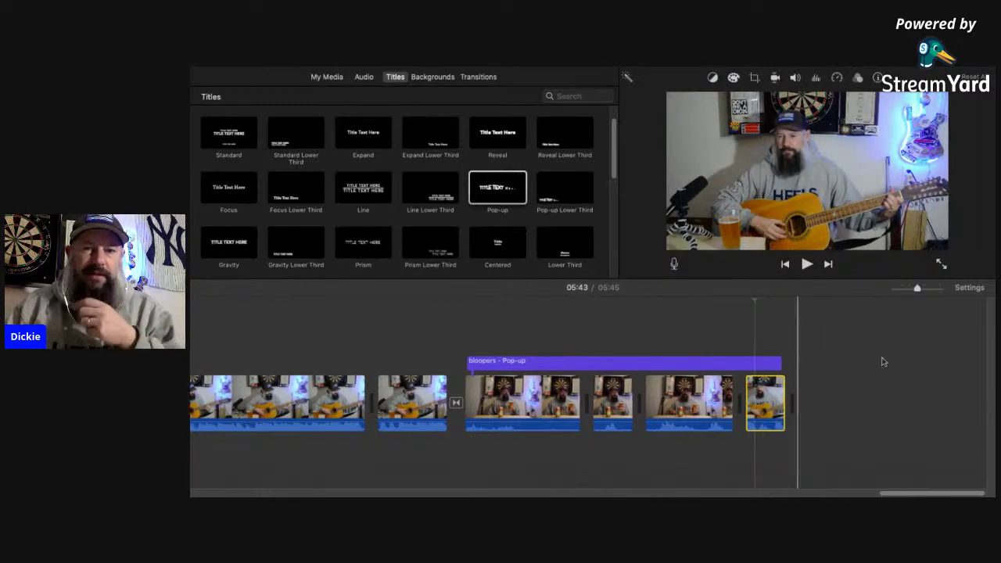
left_click(925, 288)
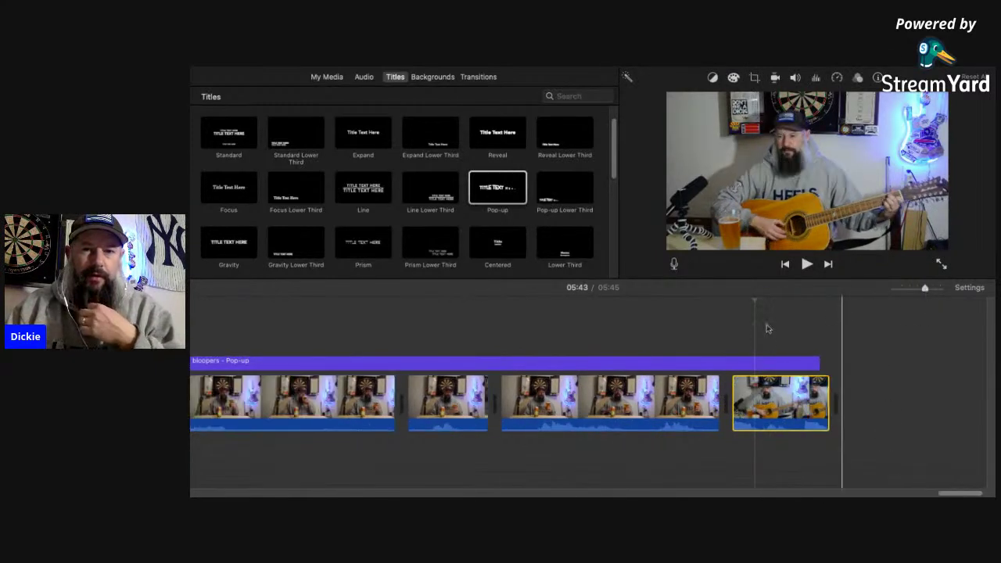
left_click(726, 325)
key("space")
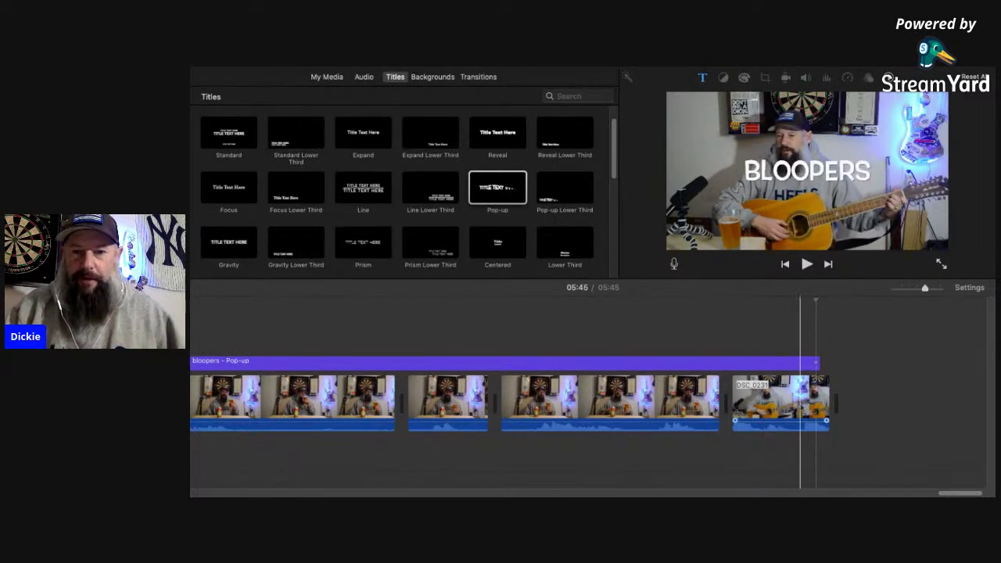
left_click(761, 397)
key("super+b")
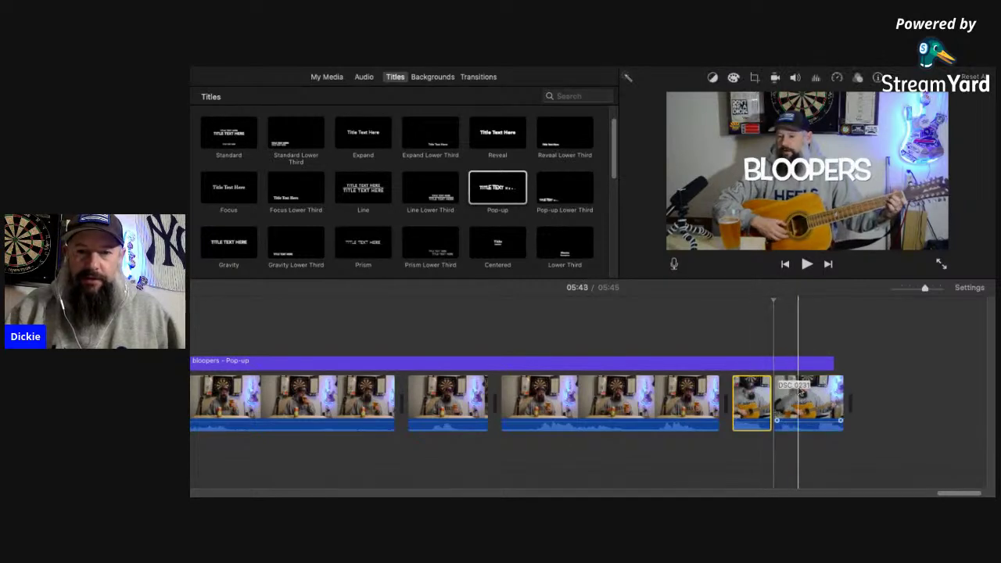
left_click(811, 390)
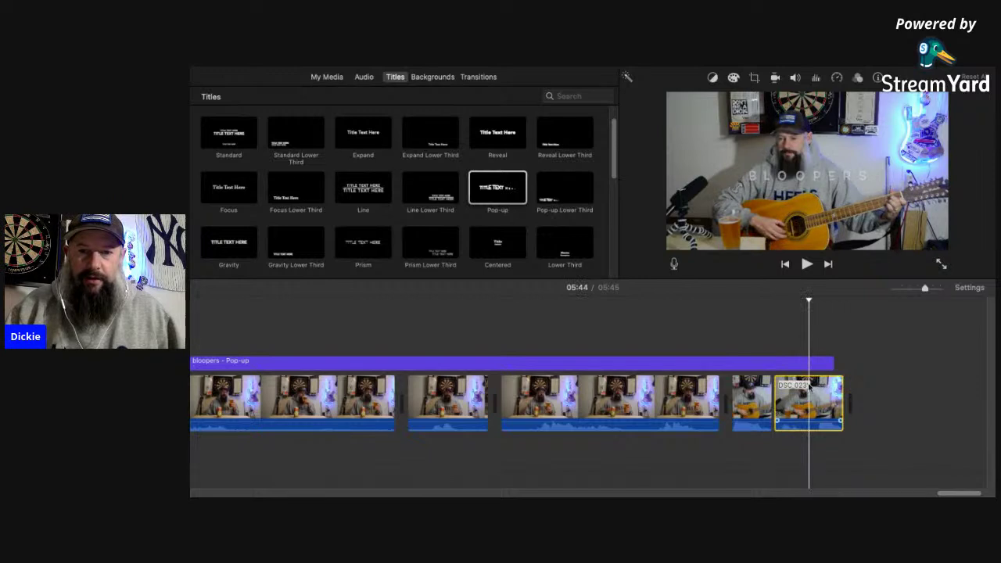
key("super+b")
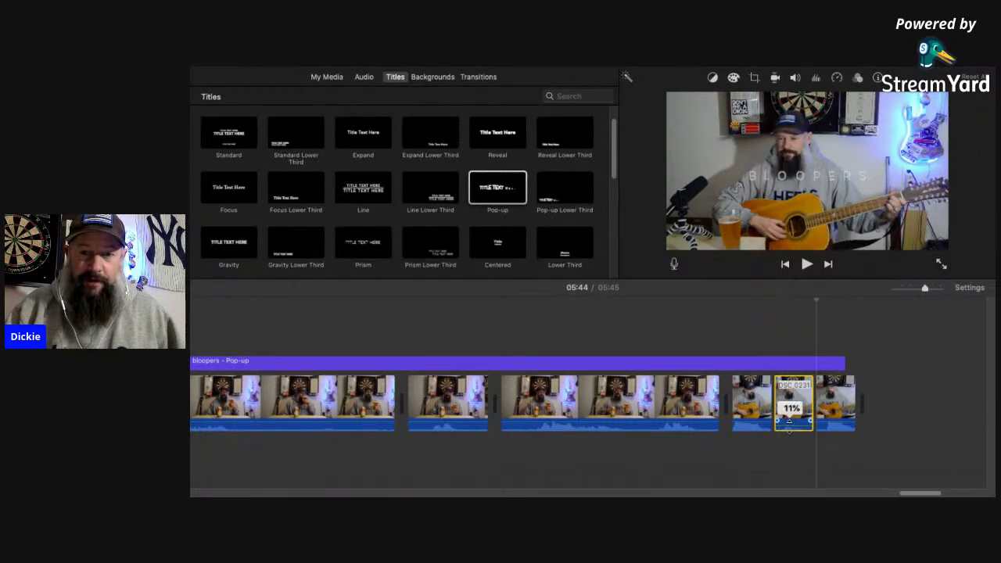
left_click(766, 348)
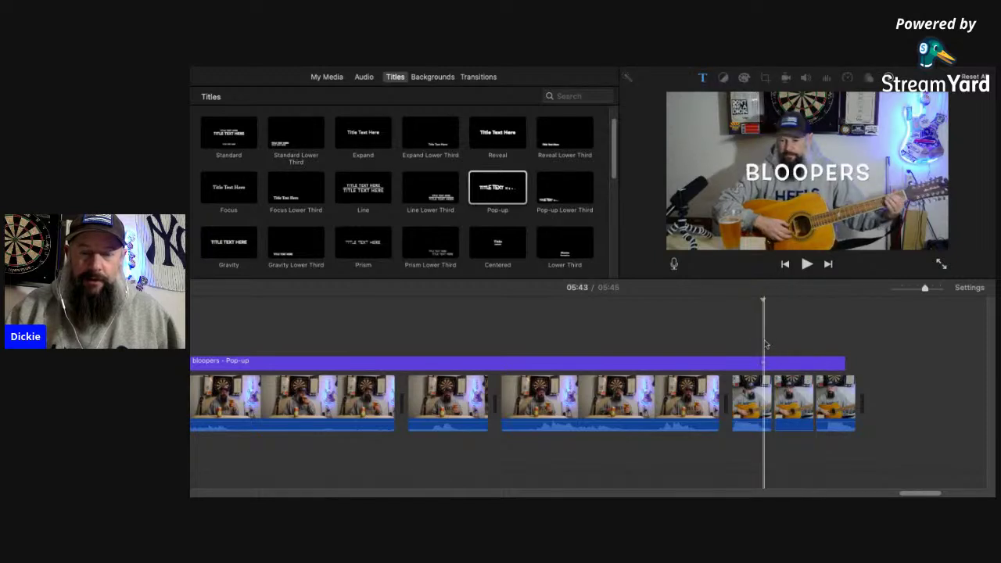
left_click(806, 265)
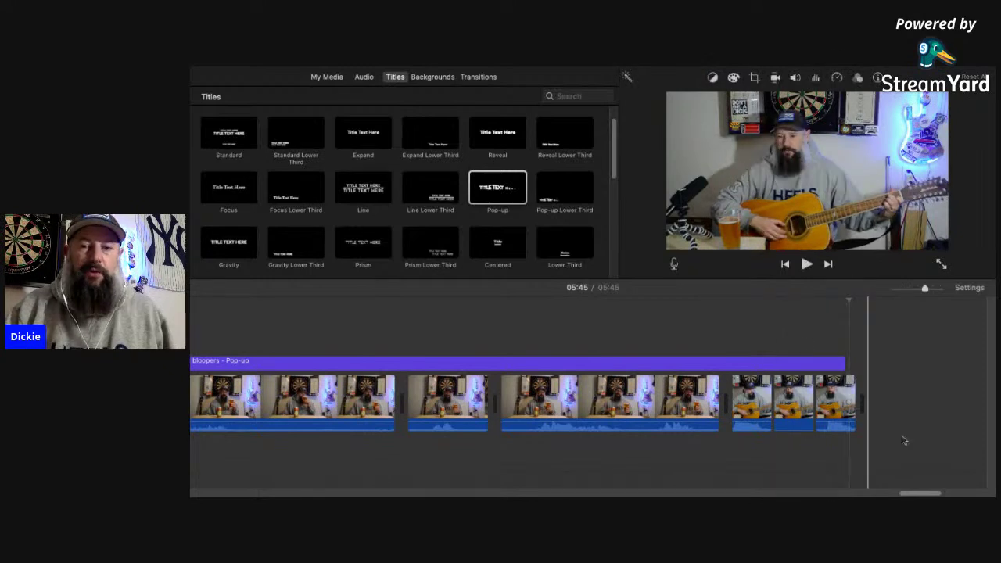
Go to the start of the movie and add the "Feb 5 2021 song" audio file as background music from 00:00.
left_click_drag(925, 288, 914, 288)
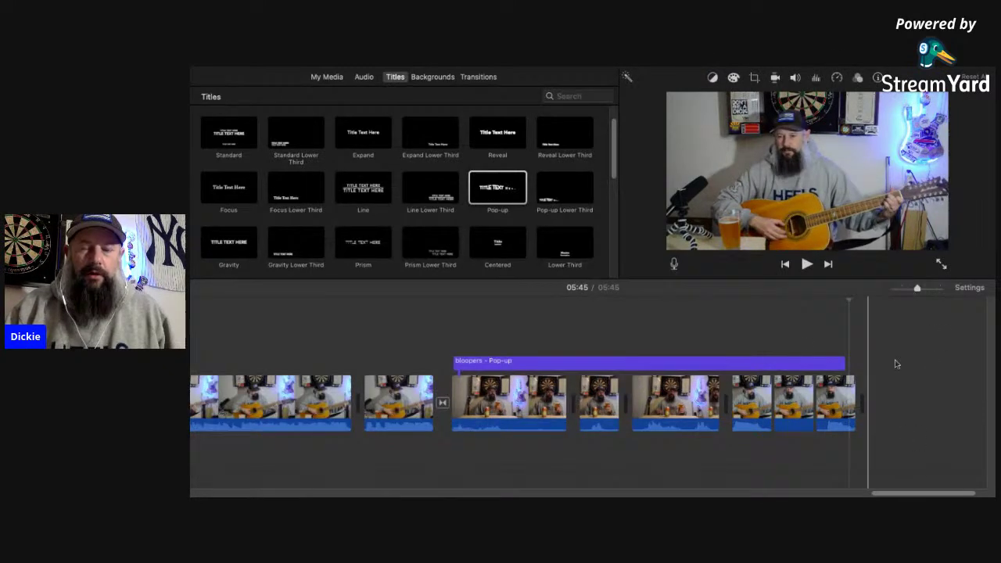
left_click_drag(904, 495, 223, 494)
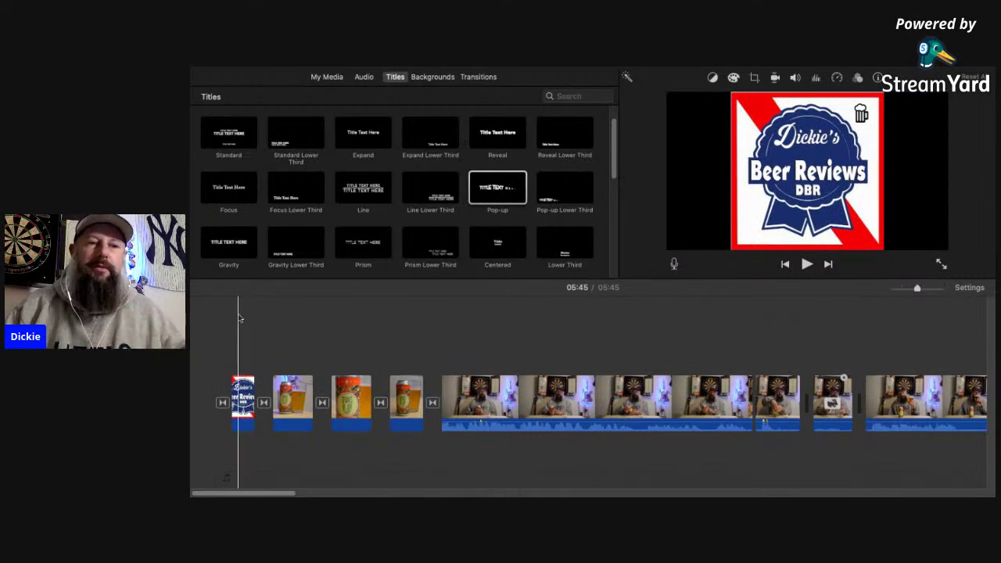
left_click(215, 318)
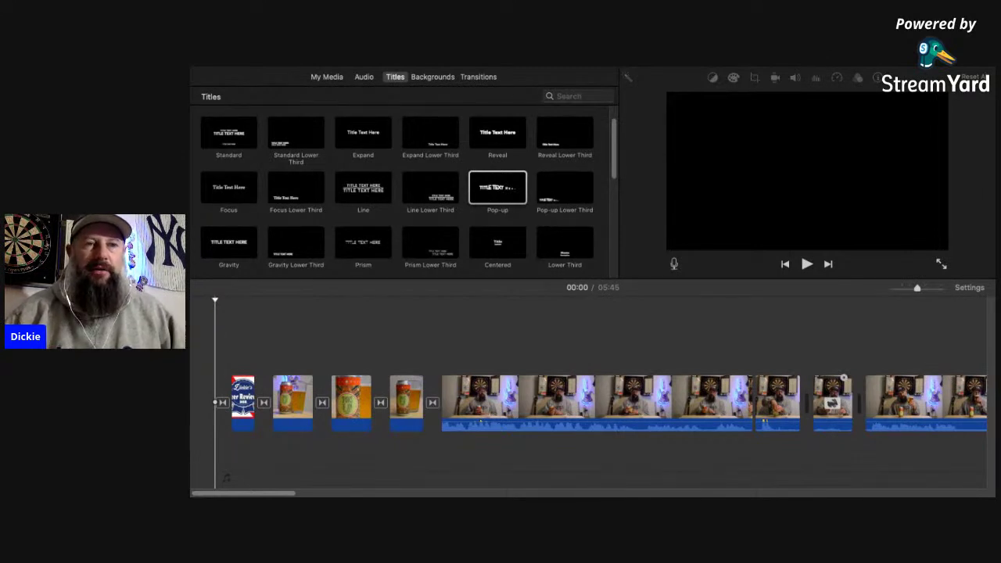
mouse_move(385, 92)
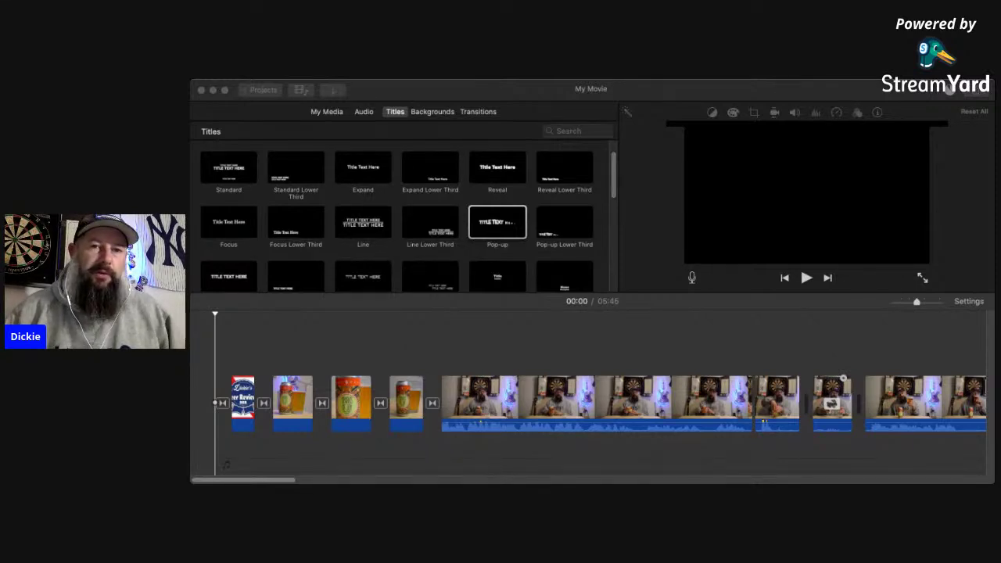
left_click_drag(463, 282, 219, 467)
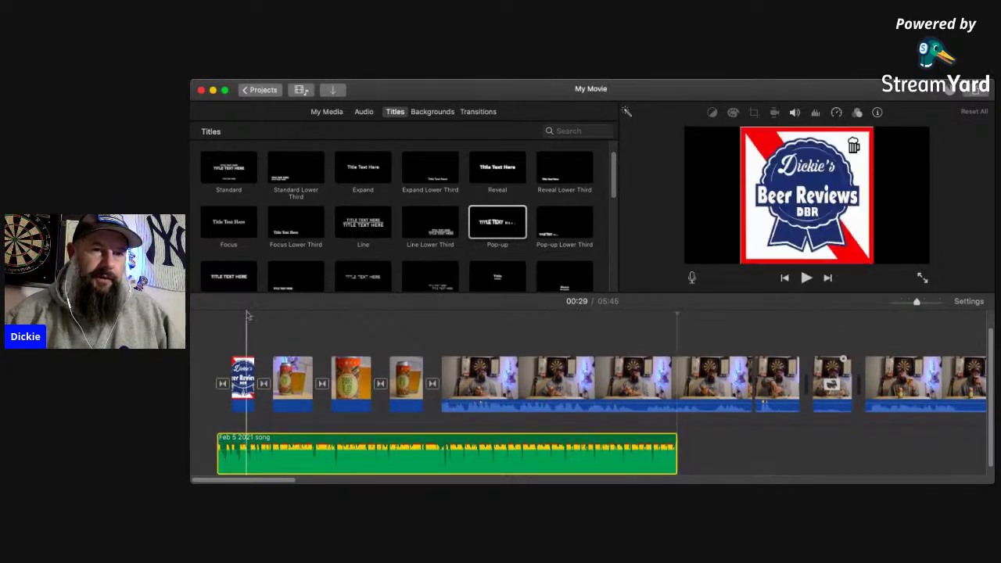
Add a fade-in and fade-out to the intro song and trim its end to just after the first talking clip begins.
left_click(226, 92)
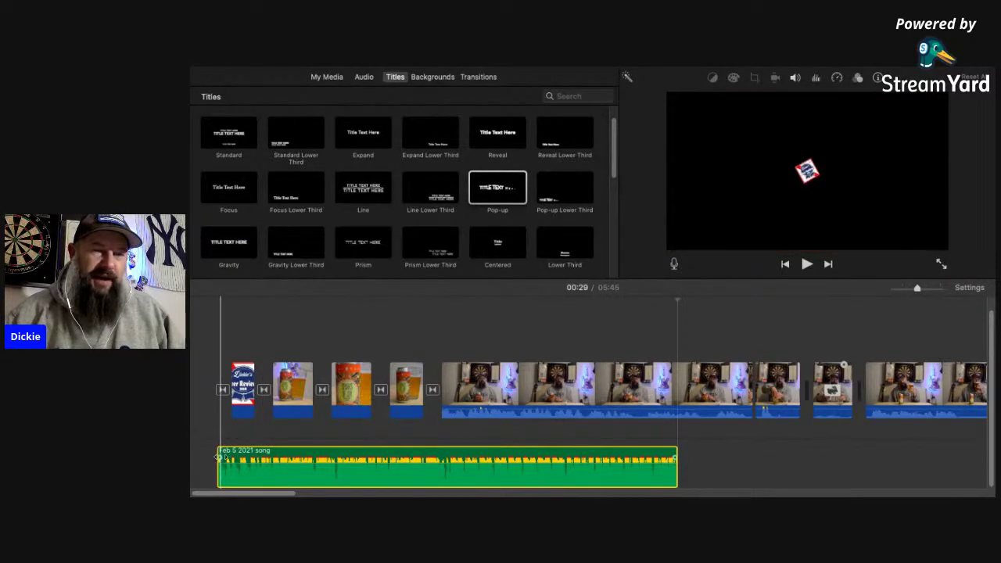
mouse_move(221, 460)
left_mouse_down()
mouse_move(250, 458)
mouse_move(234, 459)
left_mouse_up()
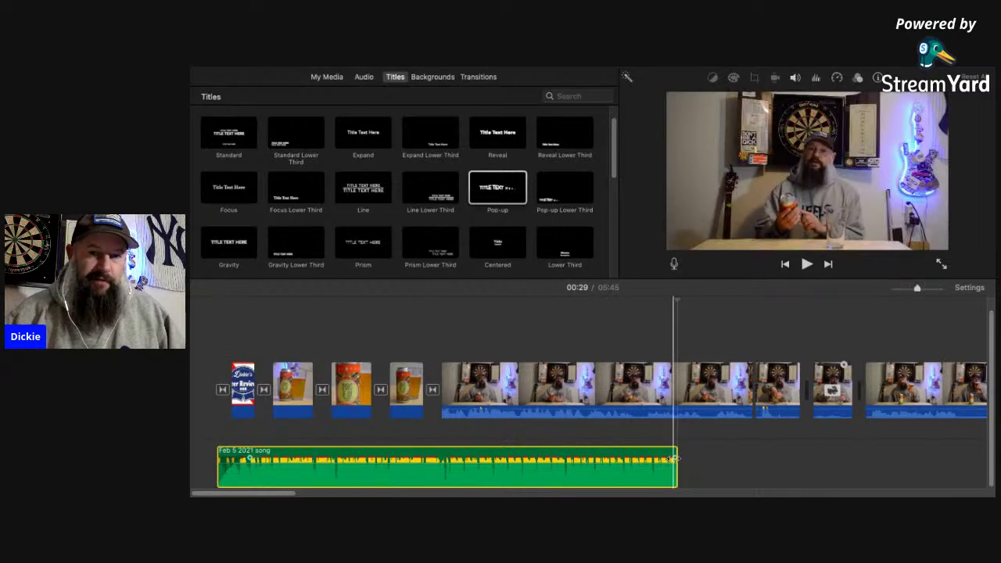
left_click_drag(674, 459, 634, 460)
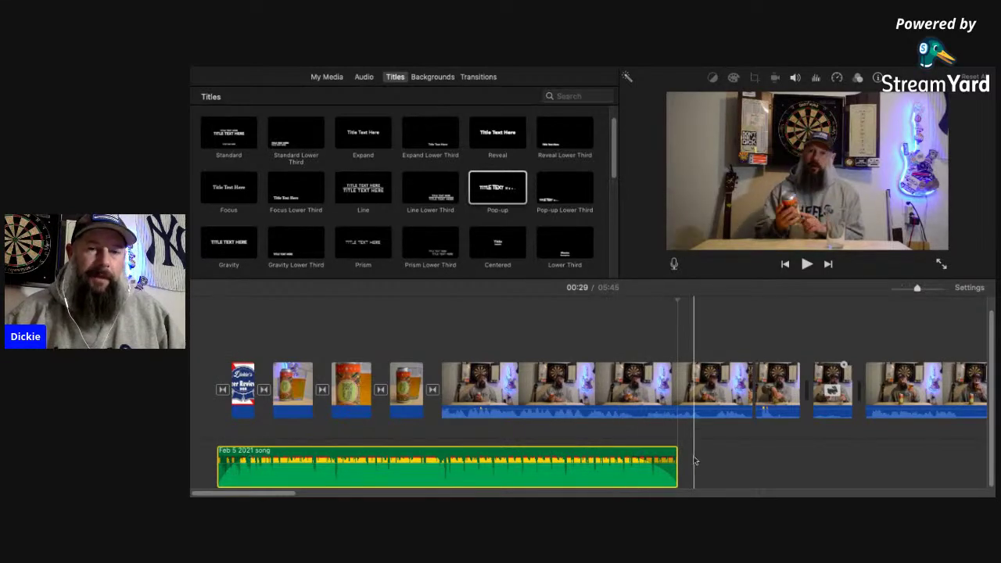
left_click_drag(677, 460, 448, 455)
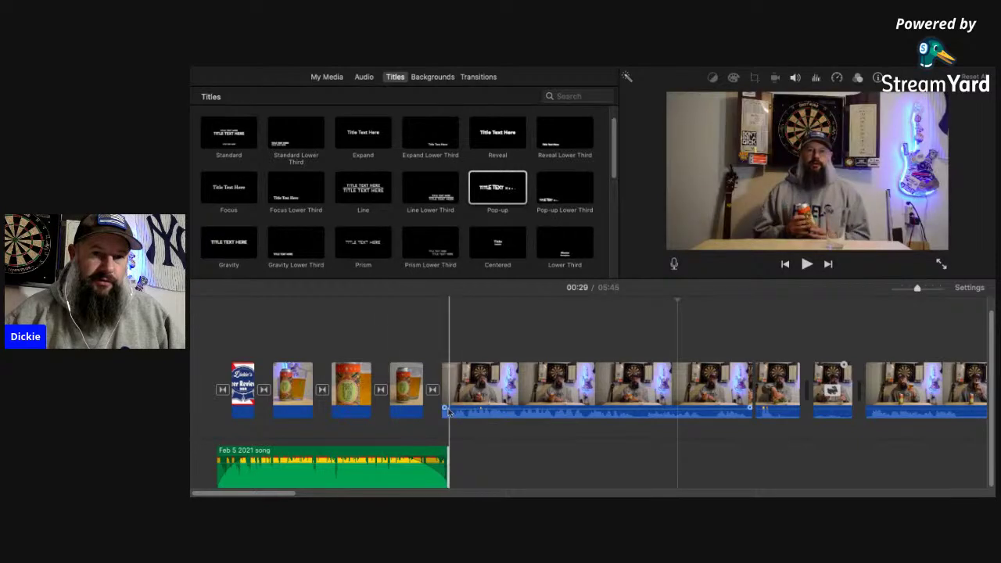
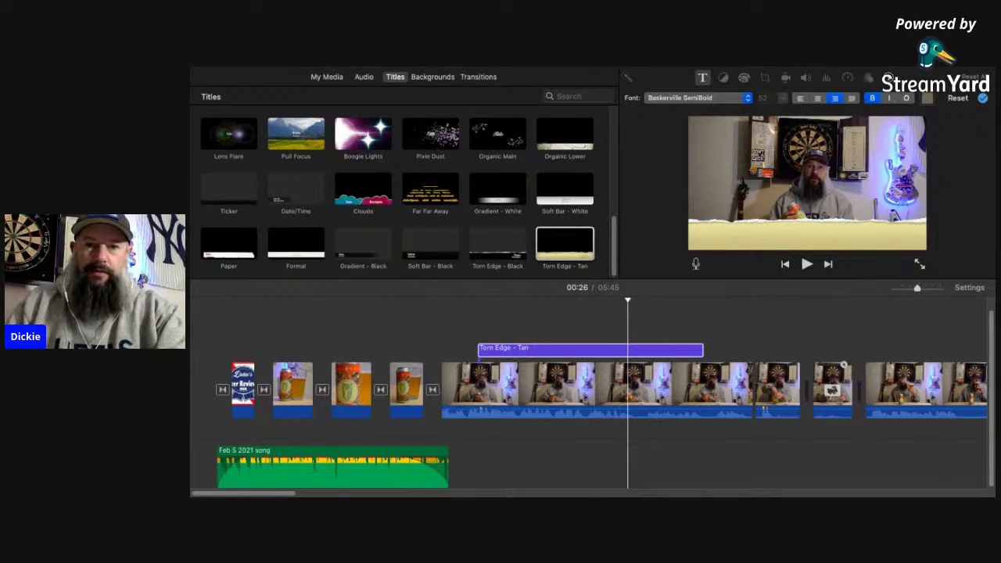
Set the Torn Edge - Tan title's heading to "CRAFTHAUS BREWING" and begin its subtitle with "Henderson, Nevada -".
key("Return")
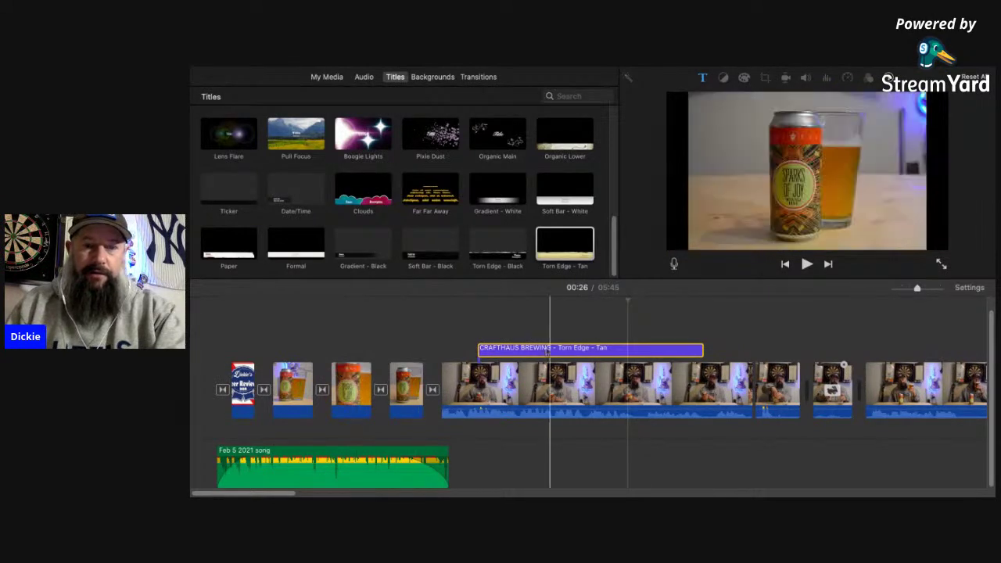
left_click(559, 353)
left_click(611, 351)
double_click(905, 242)
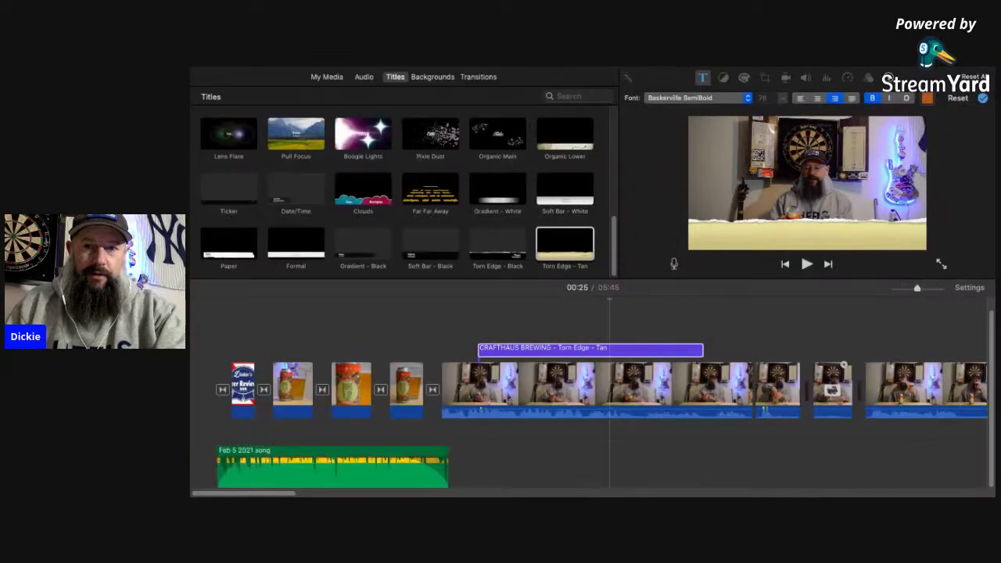
key("space")
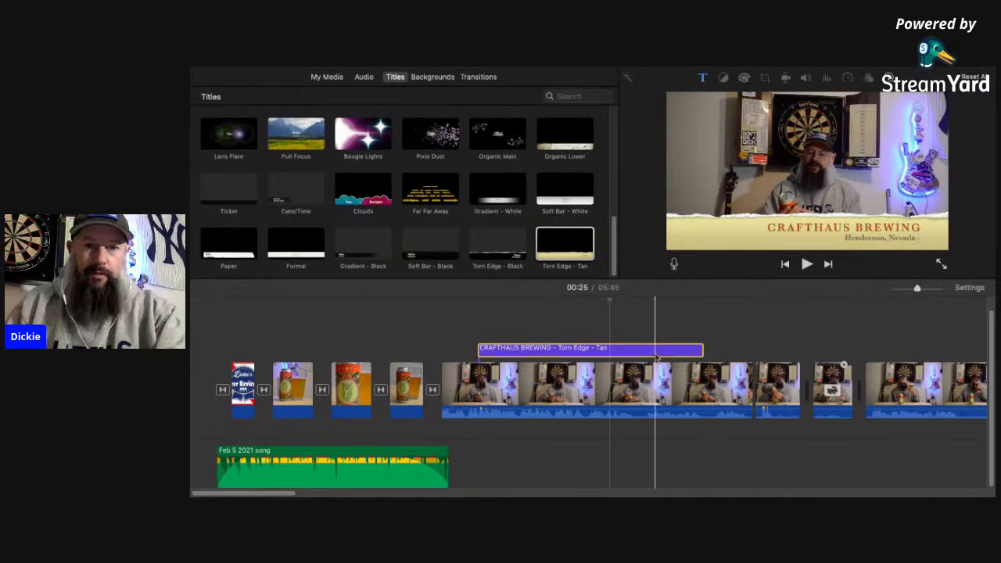
Complete the title's subtitle as "Henderson, Nevada - Sparks of Joy IP Lager - 6.8% ABV" and colour the heading black.
double_click(898, 243)
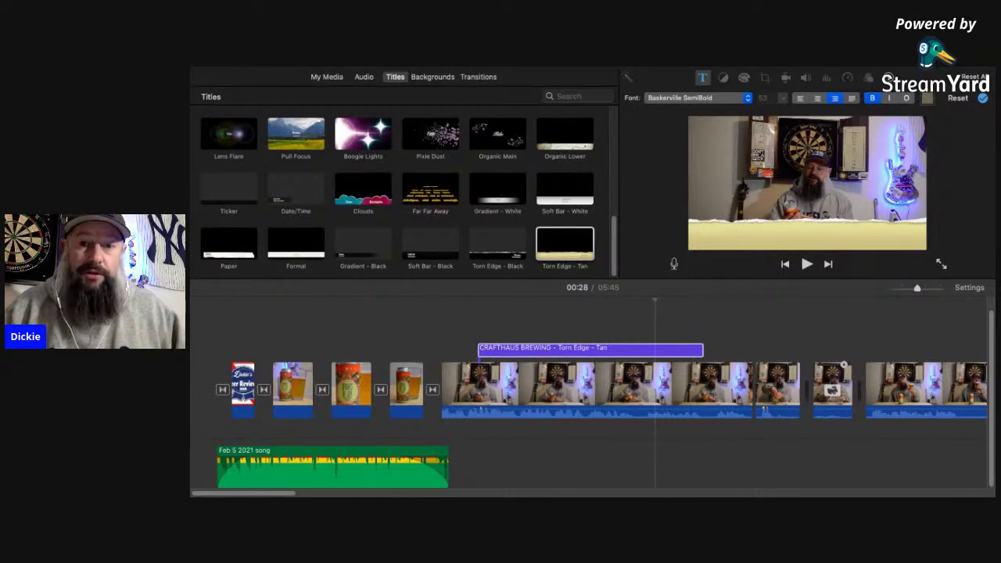
left_click(882, 231)
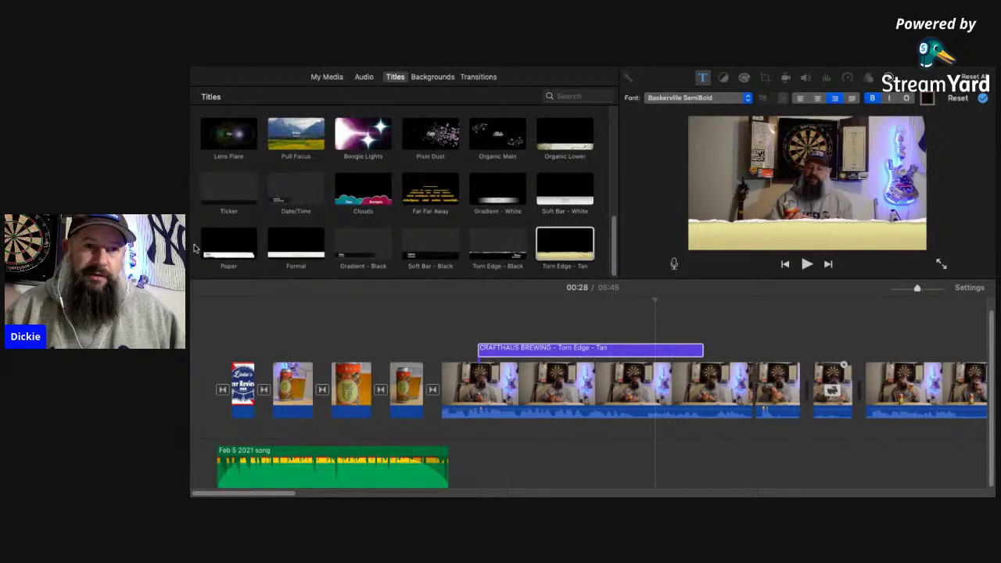
left_click(440, 316)
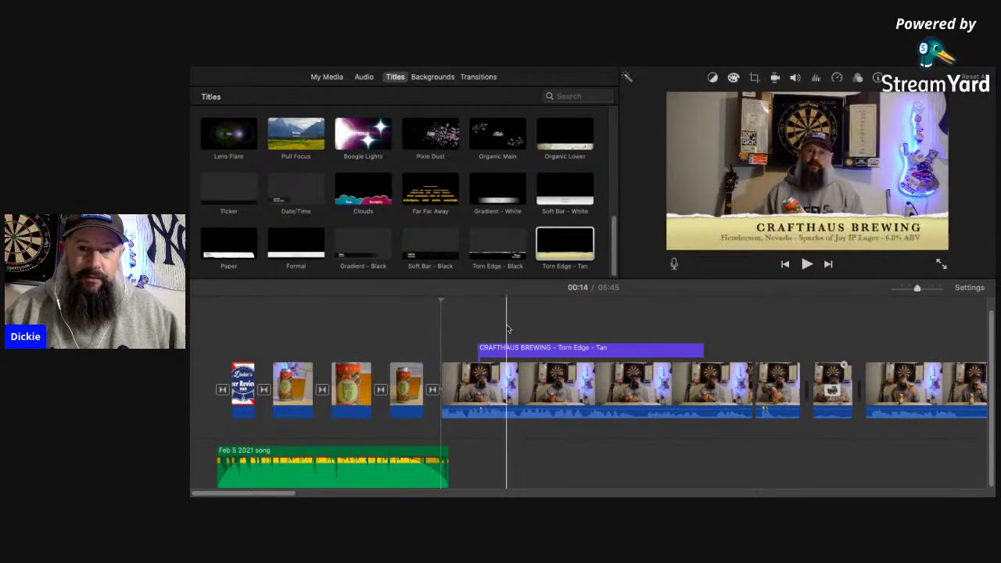
Preview the title full screen, colour its subtitle dark red and play the title section.
key("super+shift+f")
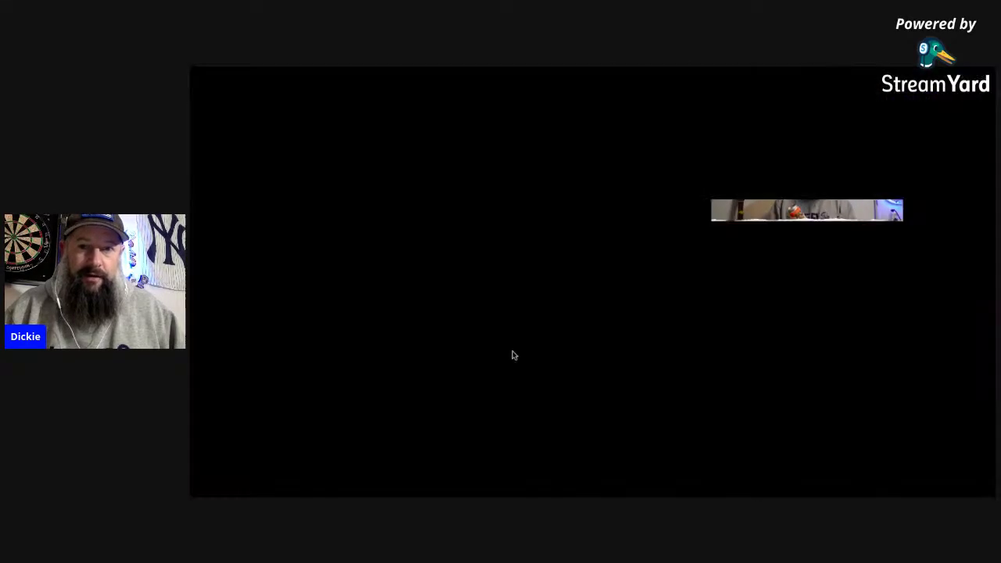
left_click(512, 353)
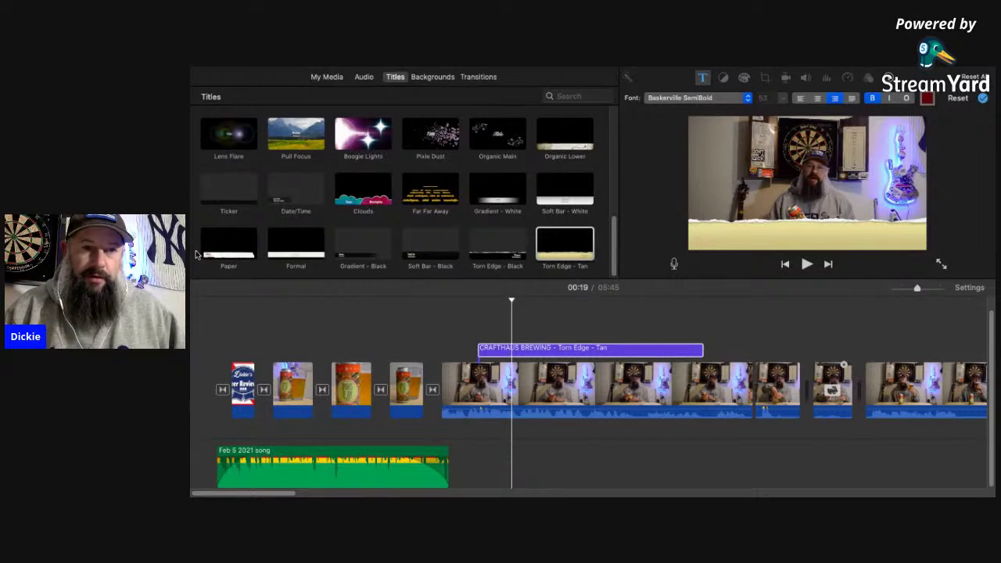
left_click(460, 319)
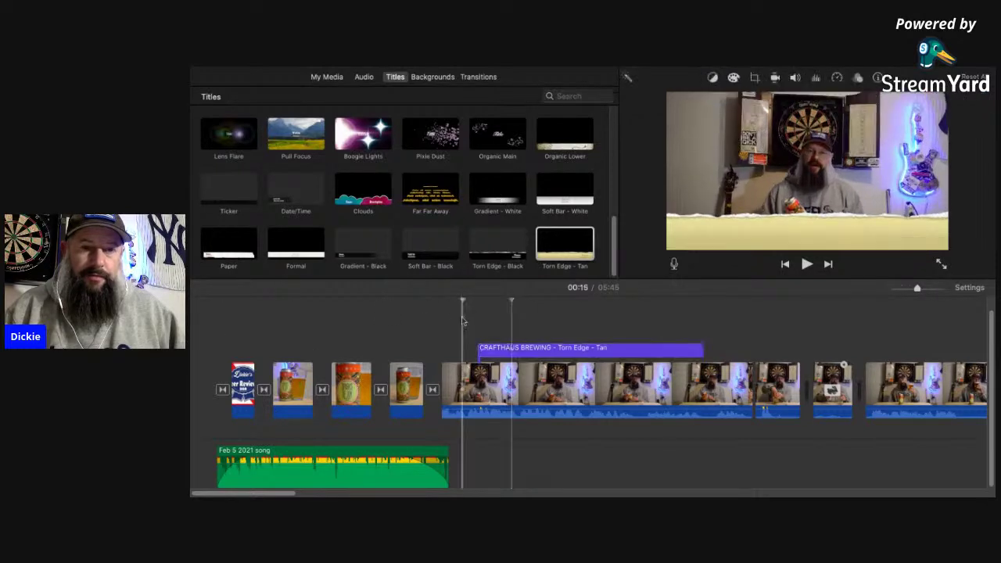
left_click(806, 265)
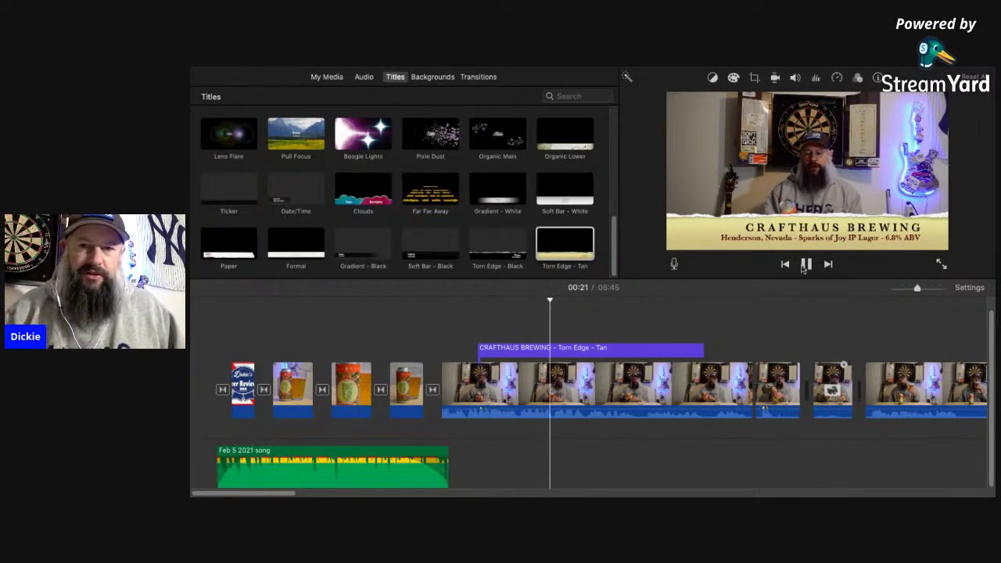
left_click(803, 264)
Correct the title's heading to "CRAFTHAUS BREWERY" and play the lead-in to the title.
left_click(570, 348)
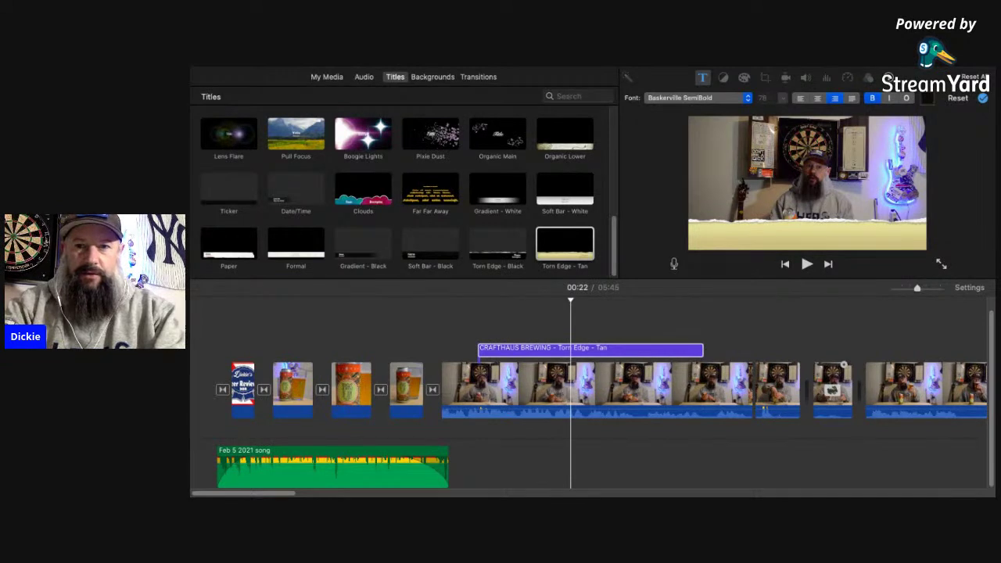
left_click(771, 316)
left_click(483, 318)
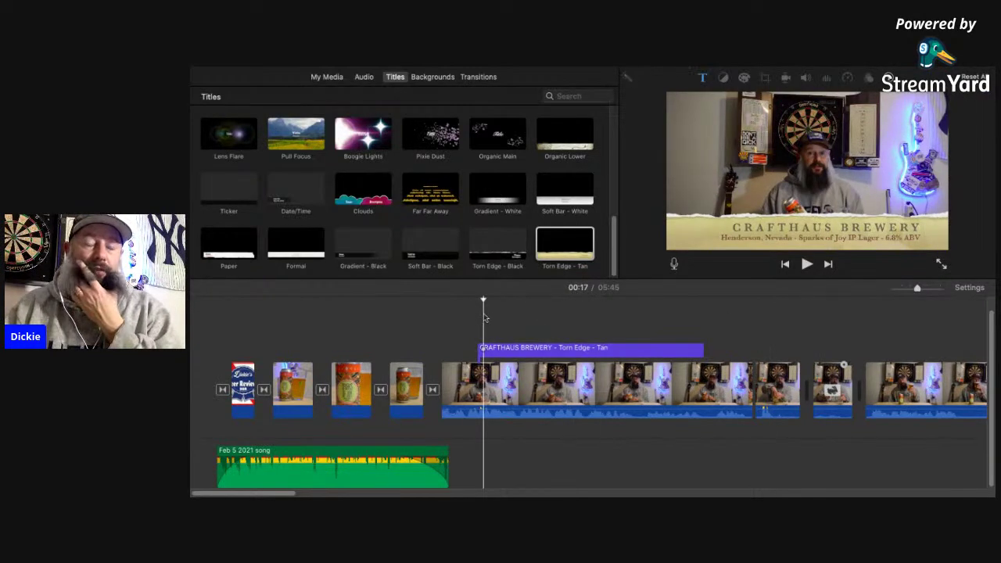
left_click(478, 320)
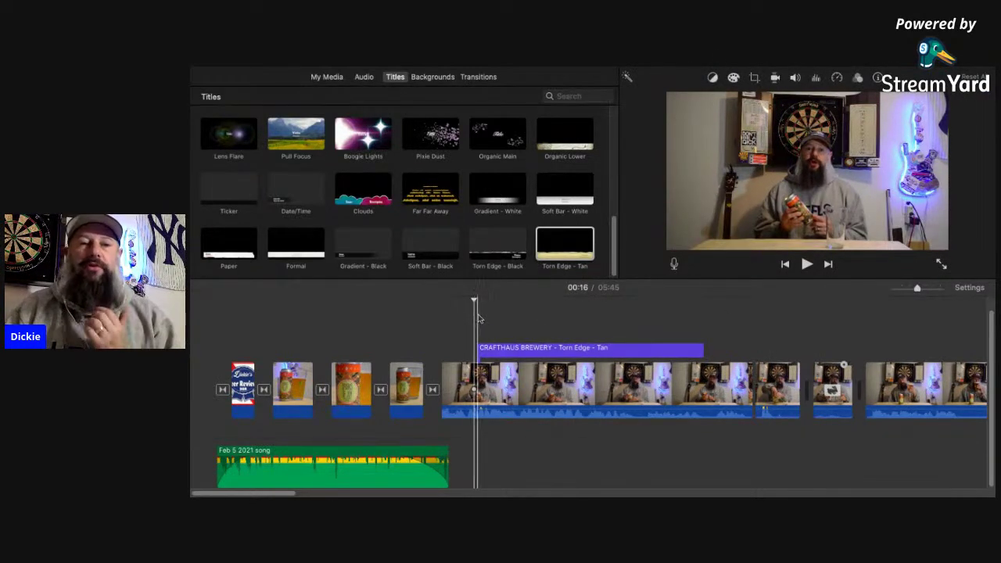
key("space")
left_click(442, 317)
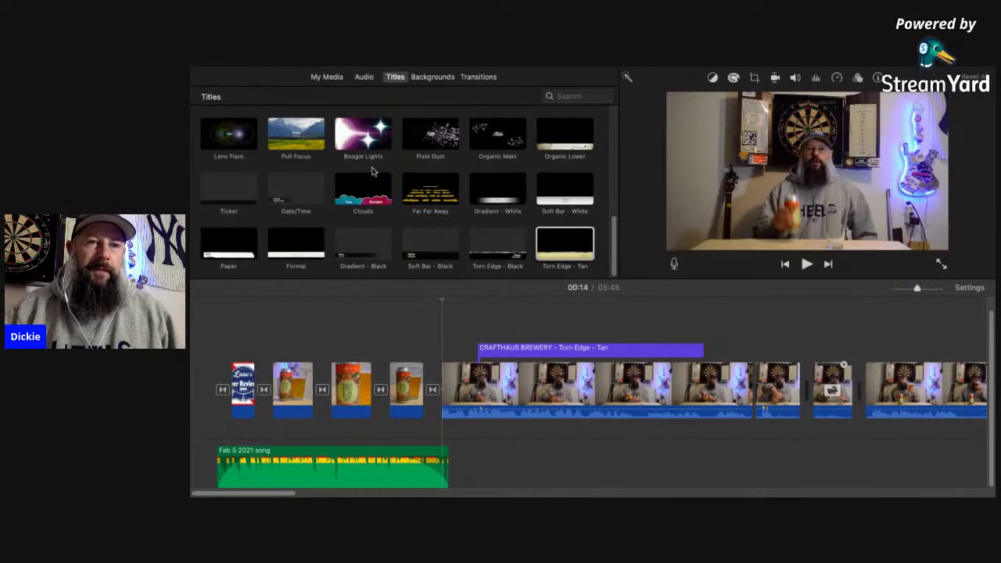
Place the CraftHaus logo image over the first talking clip, aligned with the title's start, and play the result.
key("ctrl+super+f")
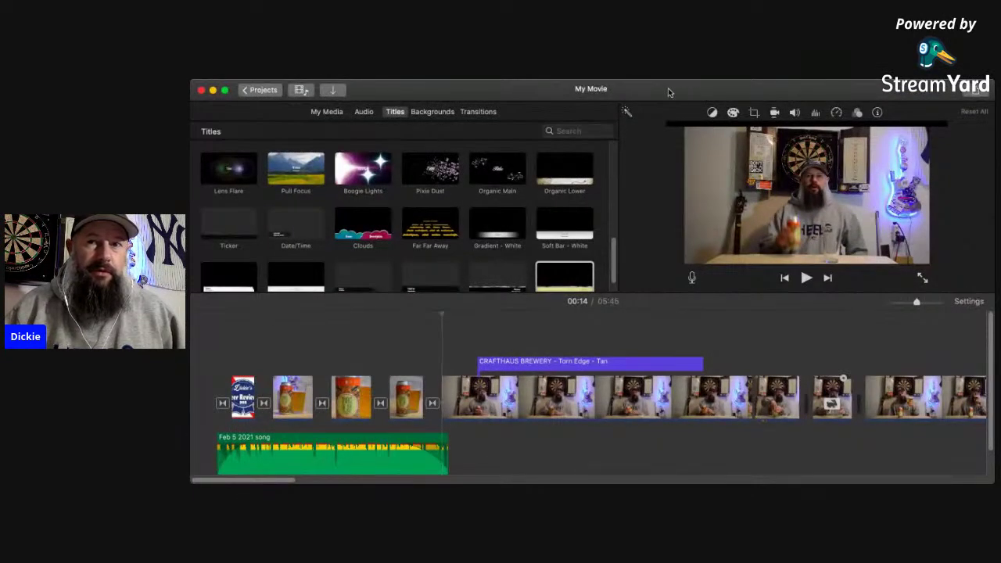
key("super+Tab")
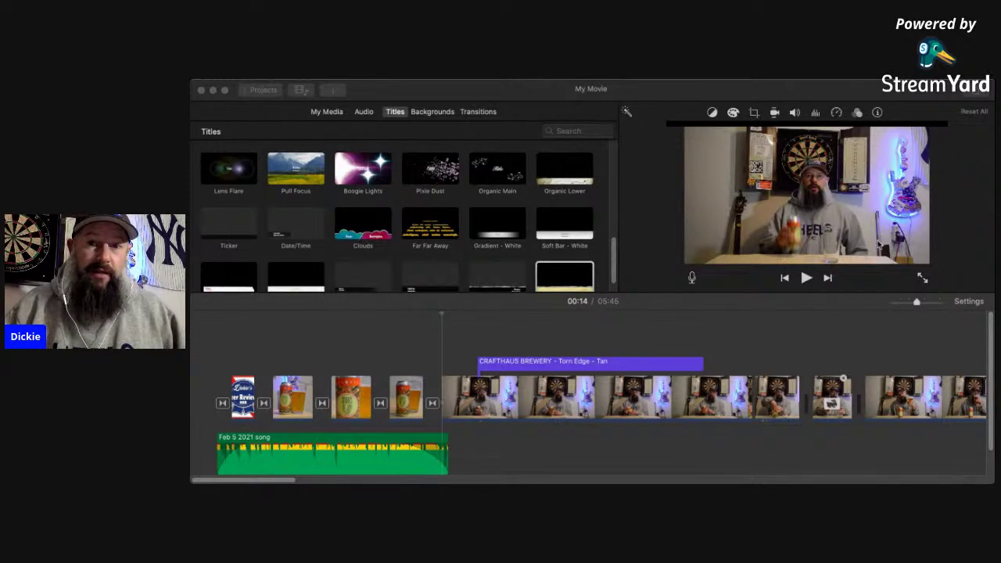
left_click_drag(573, 321, 536, 333)
left_click_drag(491, 338, 478, 337)
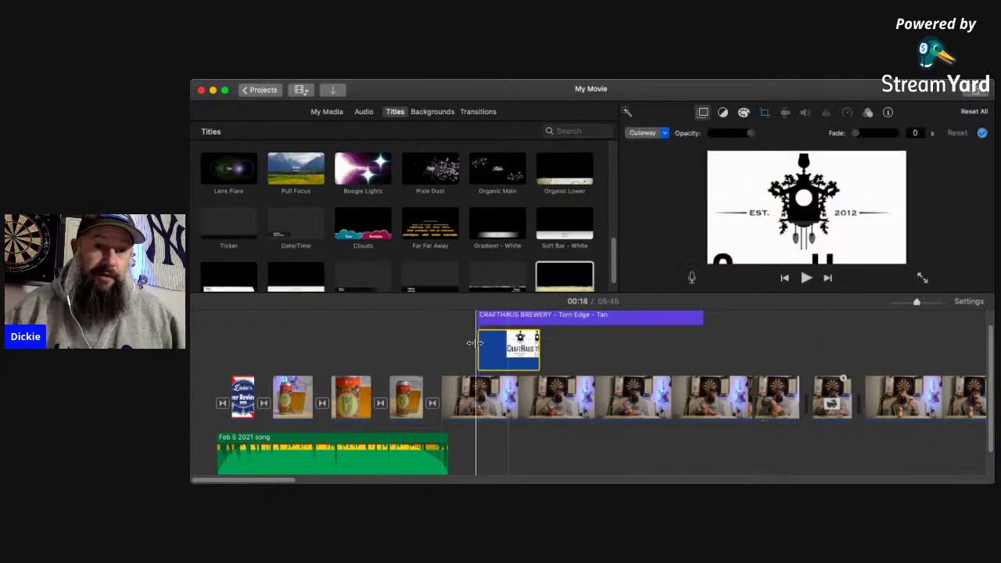
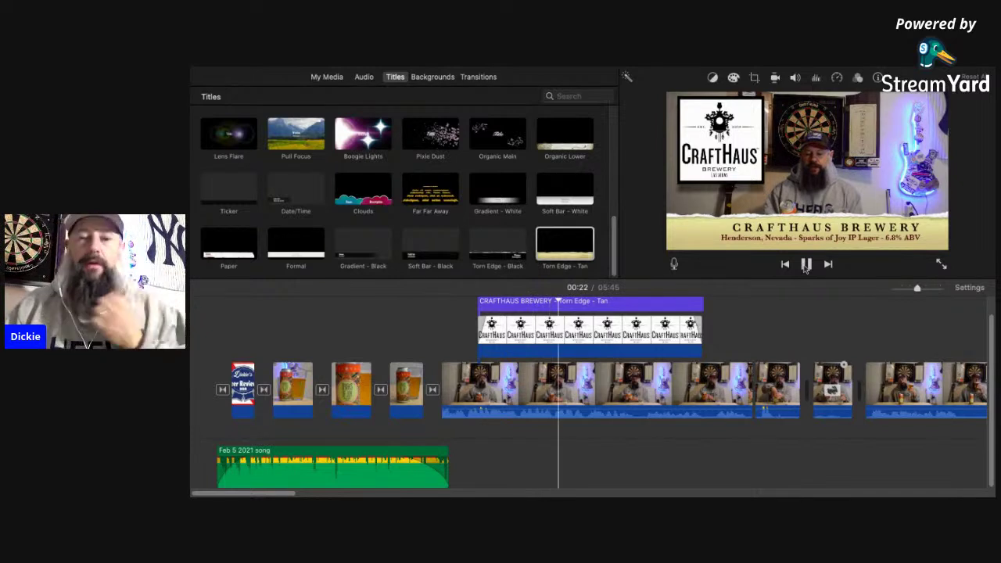
left_click(806, 264)
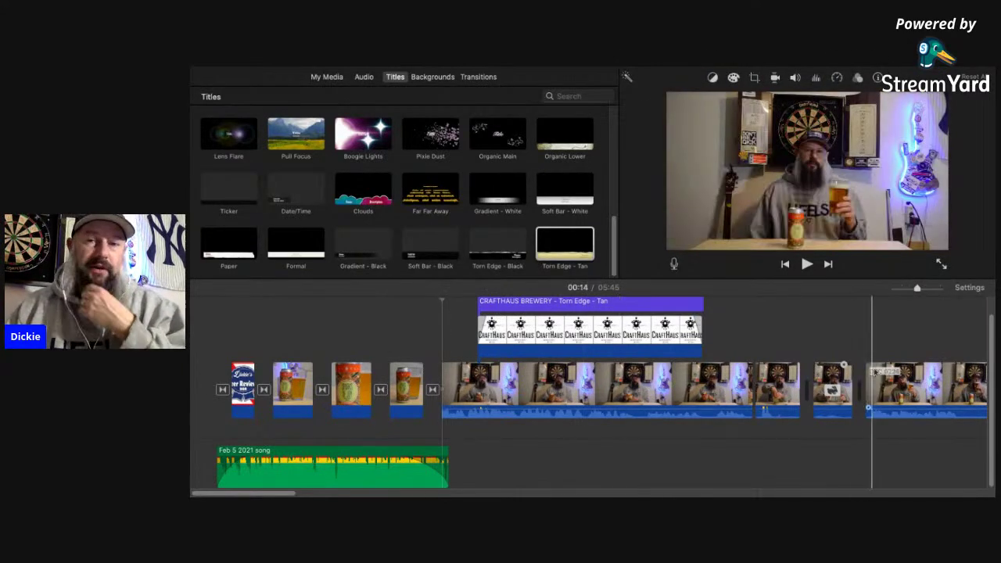
Copy the faded intro song and paste it at 05:28, where the bloopers begin.
left_click(898, 289)
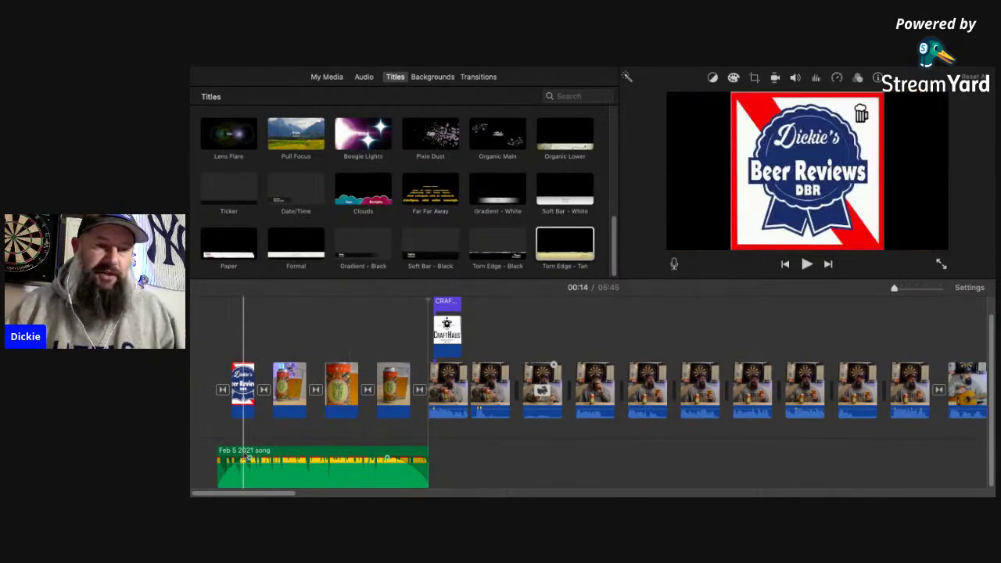
left_click(275, 457)
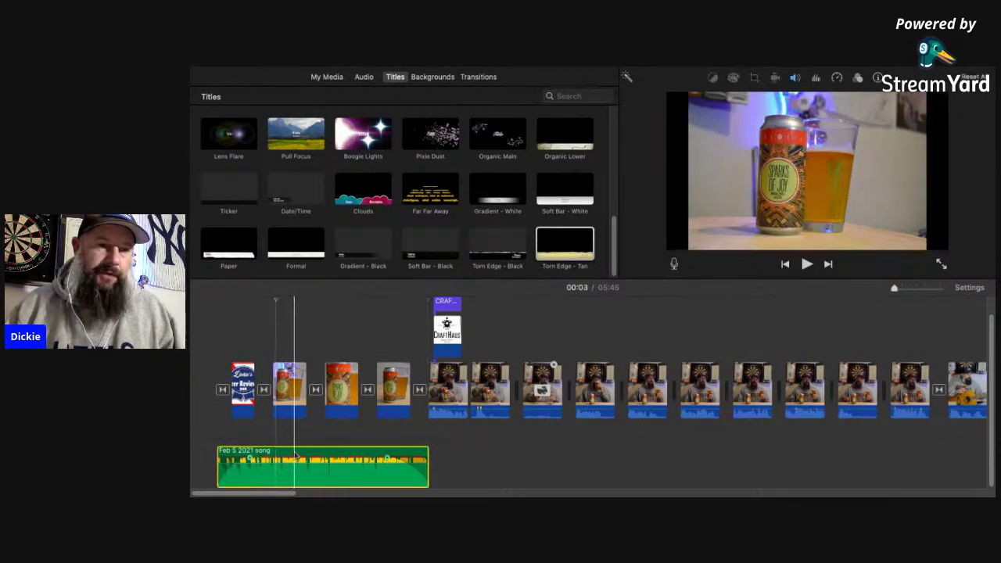
key("space")
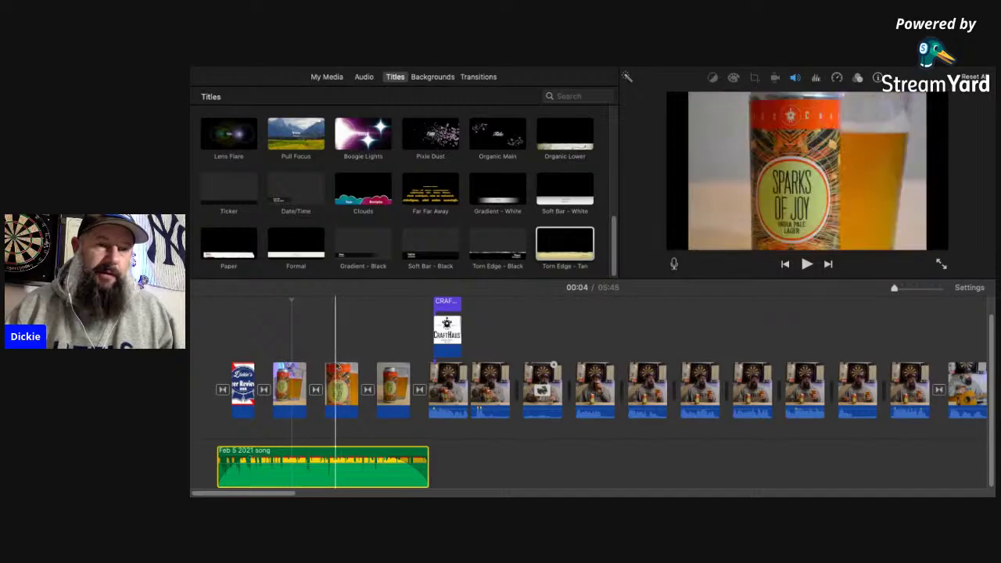
left_click_drag(264, 485, 330, 492)
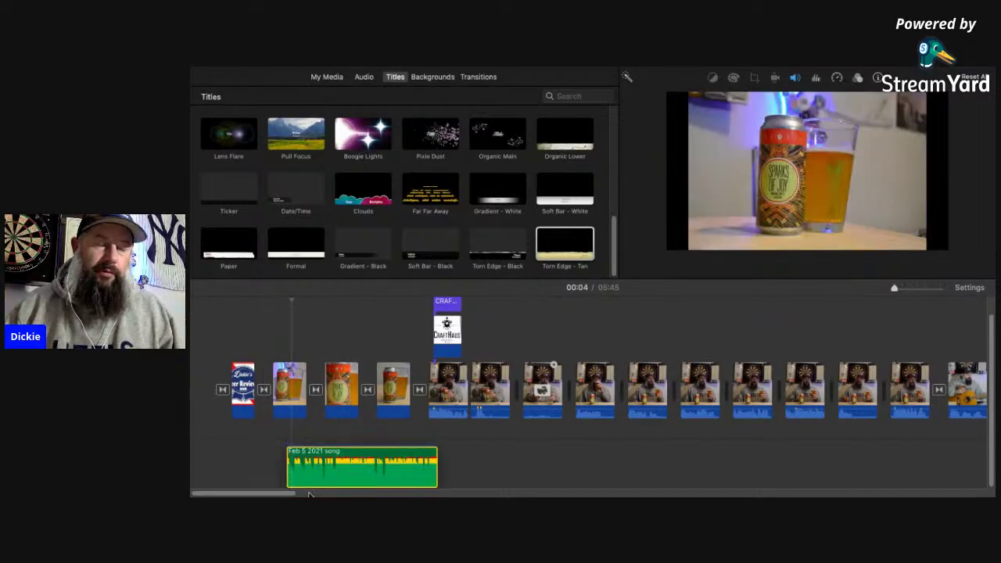
key("super+z")
left_click_drag(238, 493, 359, 494)
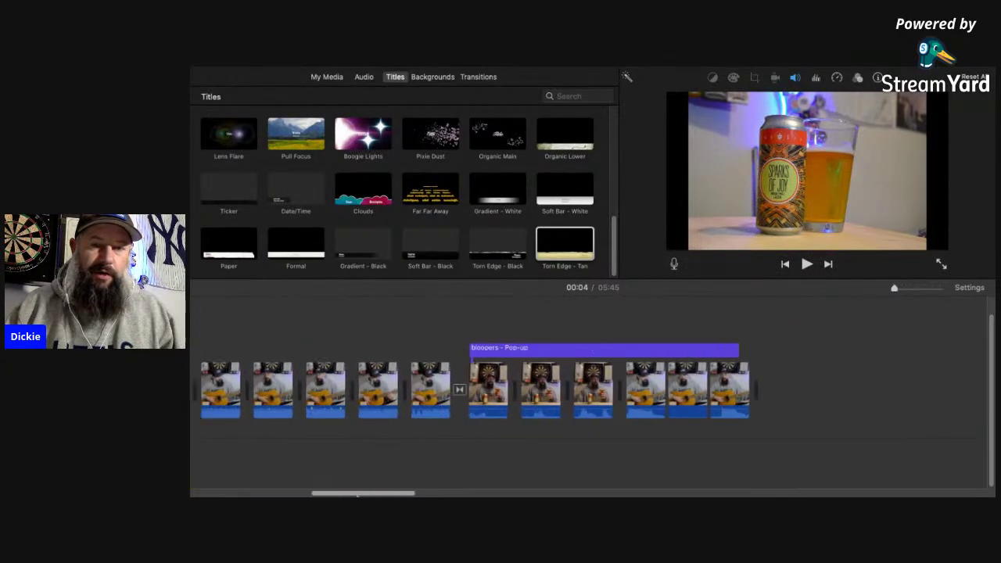
left_click(468, 435)
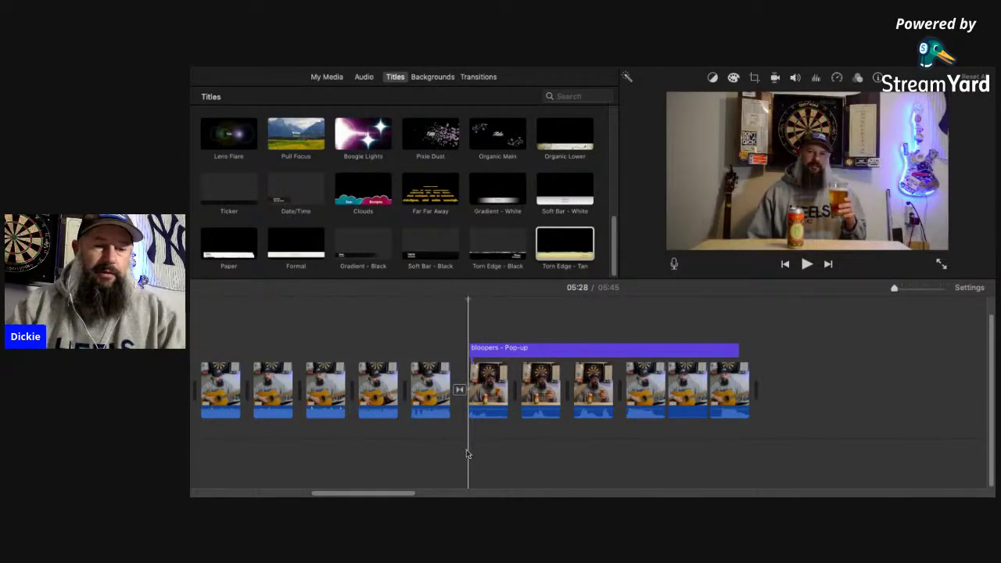
key("super+z")
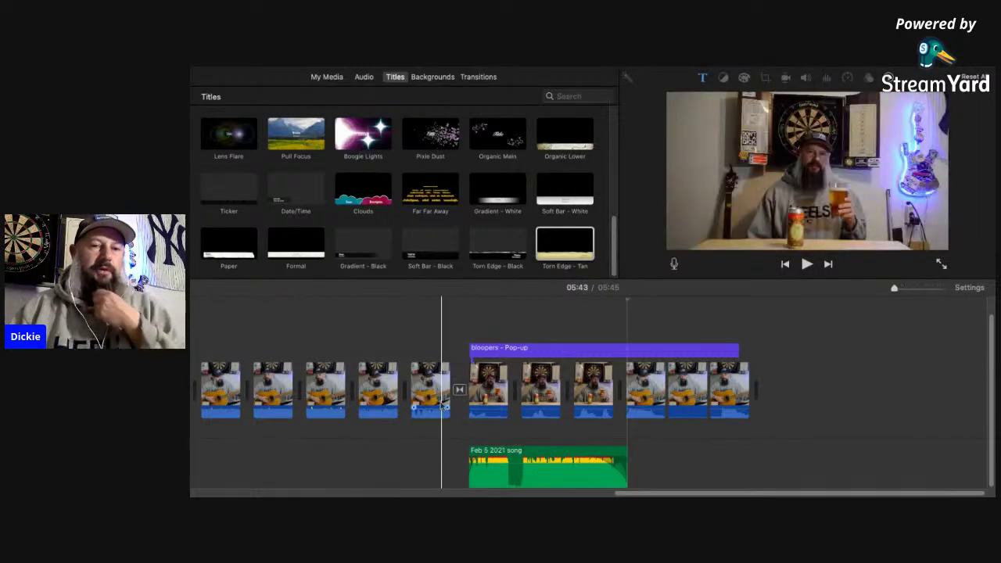
Extend the bloopers song to the end of the movie and lengthen its fades.
left_click(626, 451)
left_click_drag(625, 451, 739, 450)
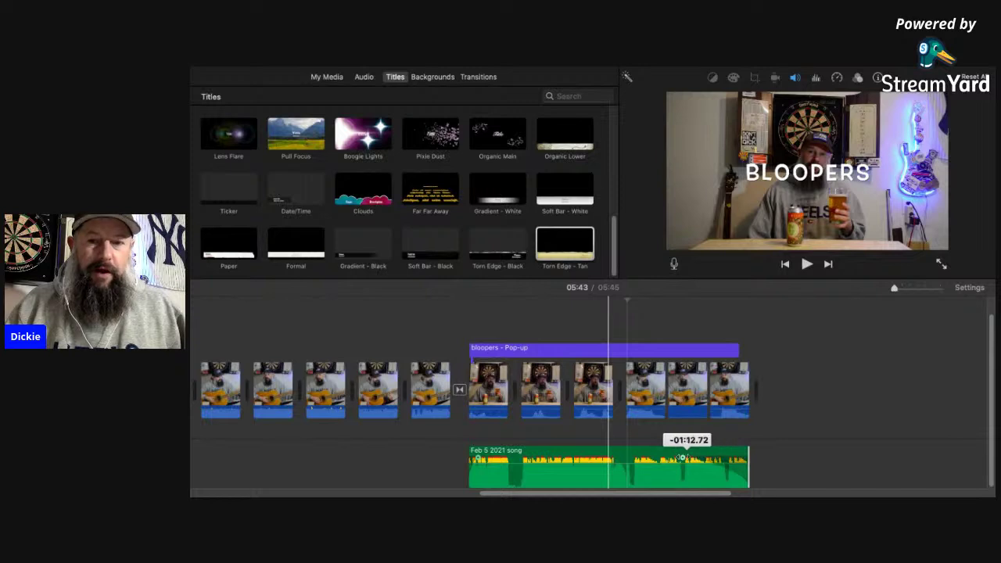
left_click(516, 460)
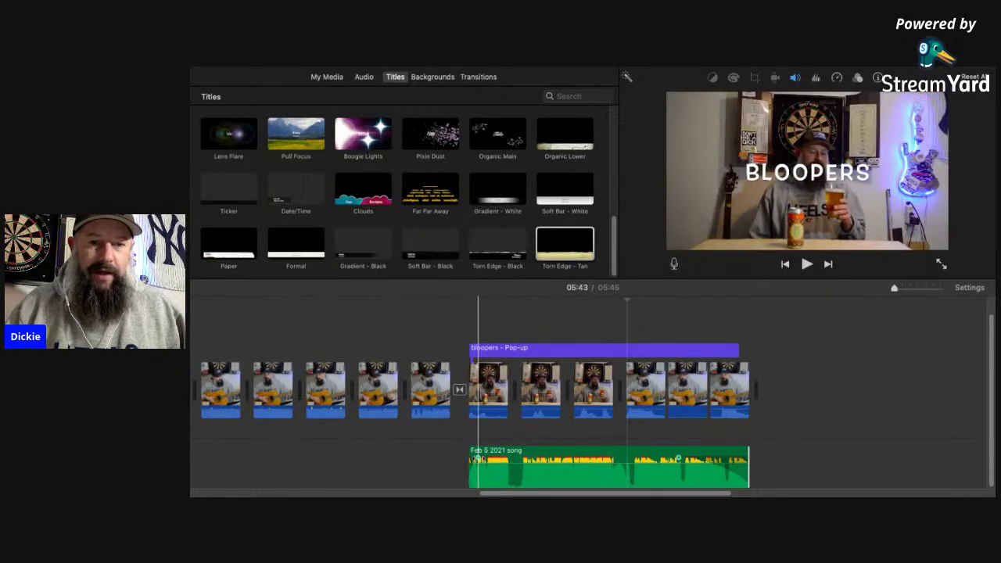
Lower the bloopers song's volume to 11%.
left_click(551, 461)
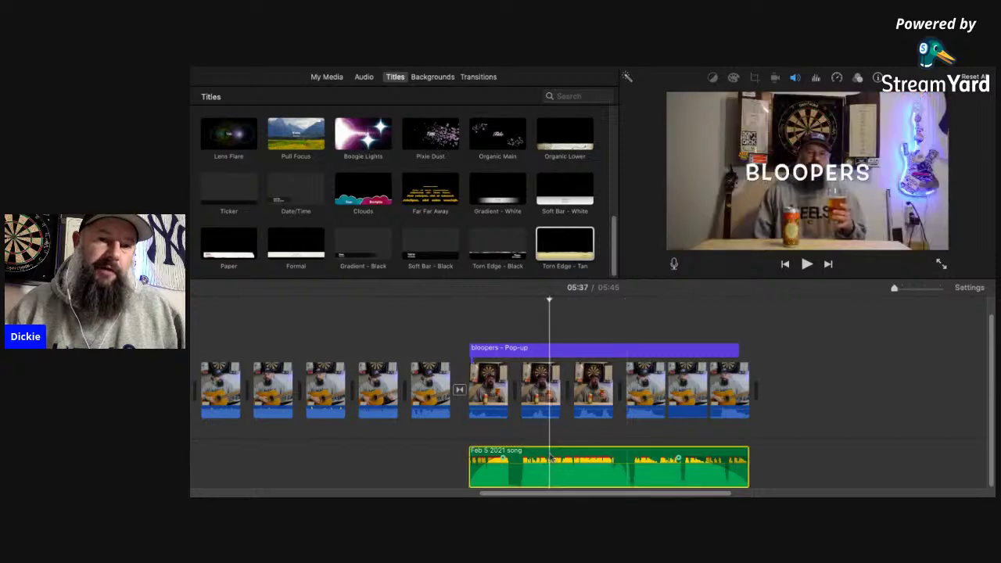
left_click_drag(561, 464, 561, 476)
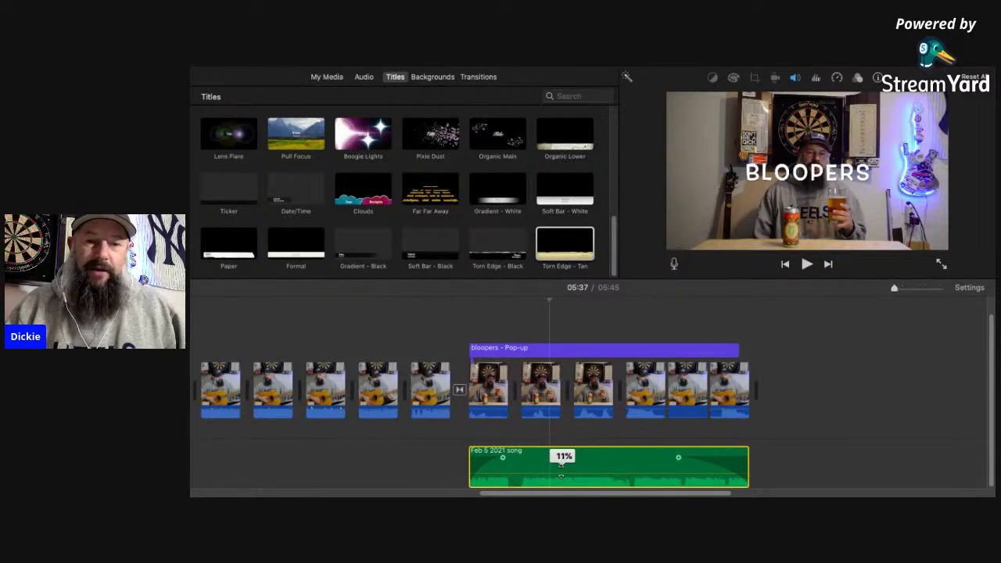
Play the bloopers section from just before 05:28 to check the background music level.
left_click(467, 332)
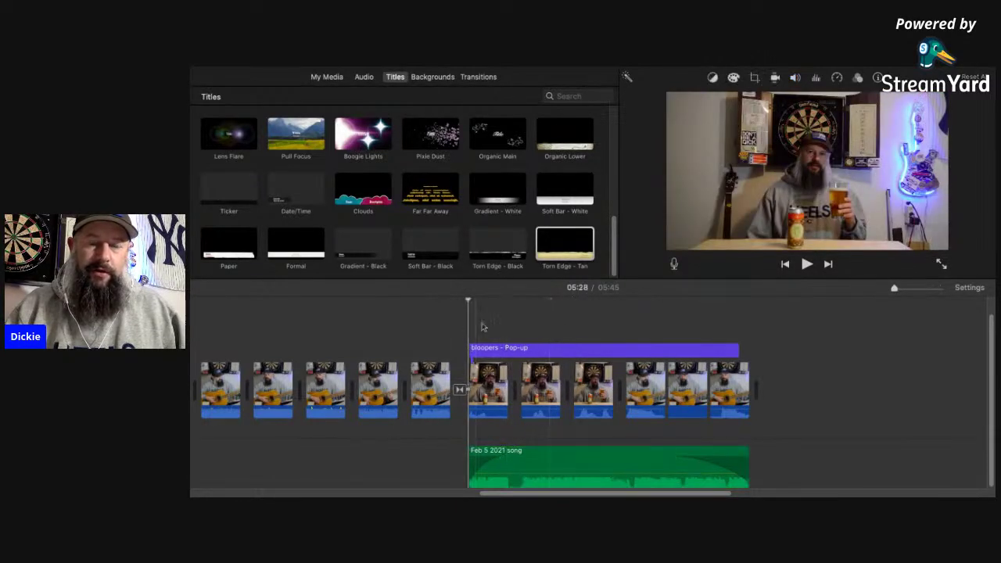
left_click(438, 328)
left_click(807, 265)
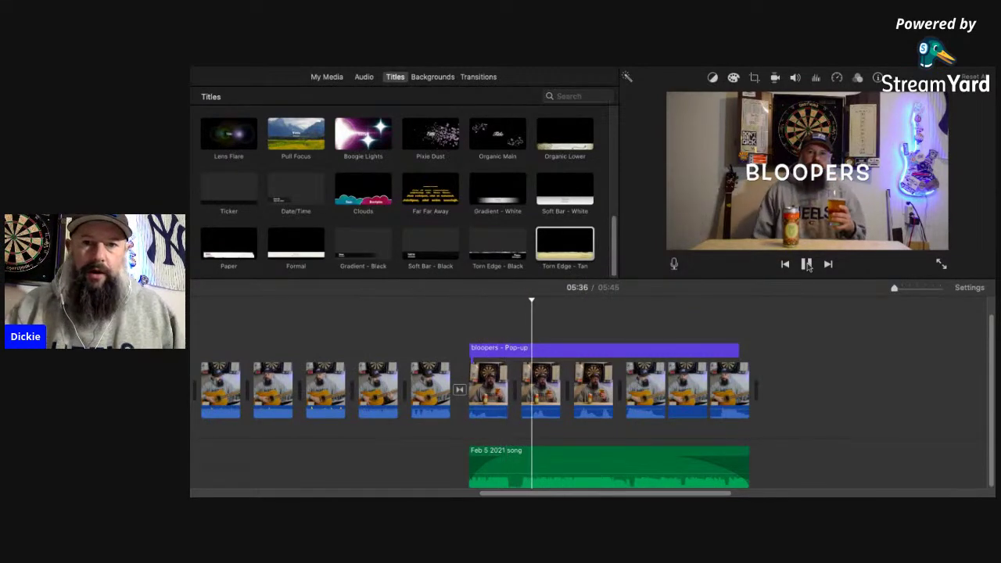
left_click(806, 265)
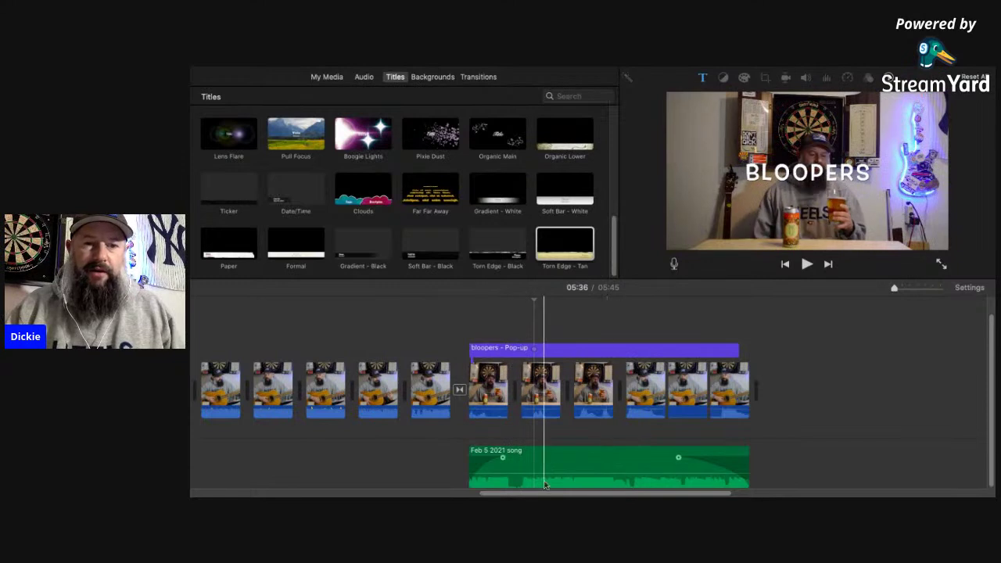
Add a Torn Edge - Black title near the start of the first guitar clip and extend it almost to the clip's end.
left_click_drag(522, 495, 344, 494)
left_click(620, 328)
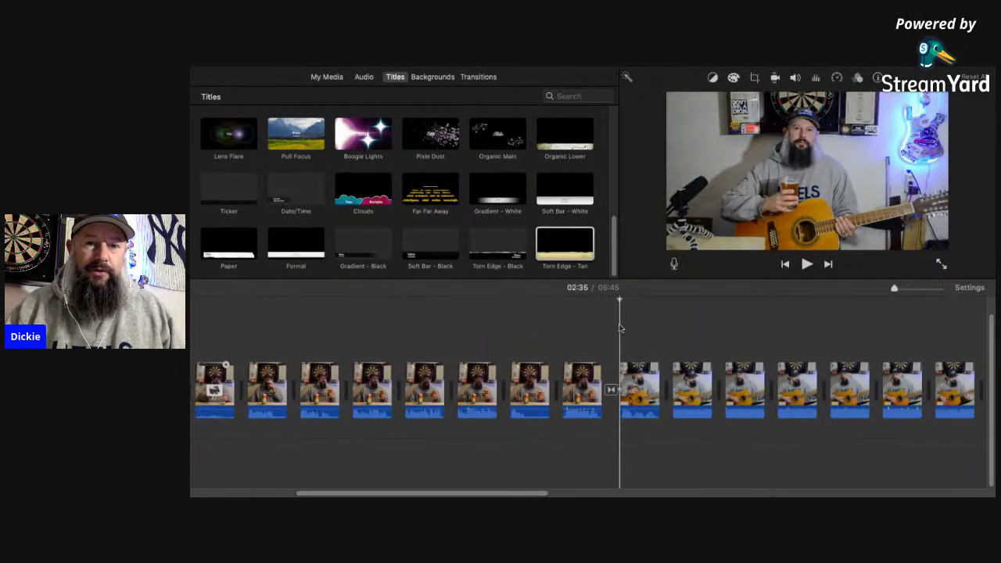
left_click(807, 265)
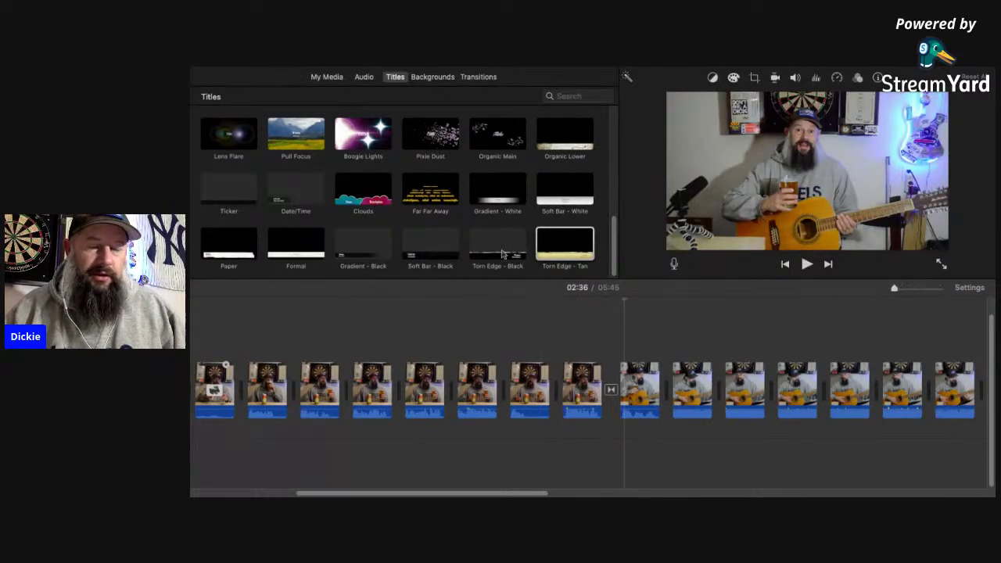
left_click_drag(497, 249, 631, 352)
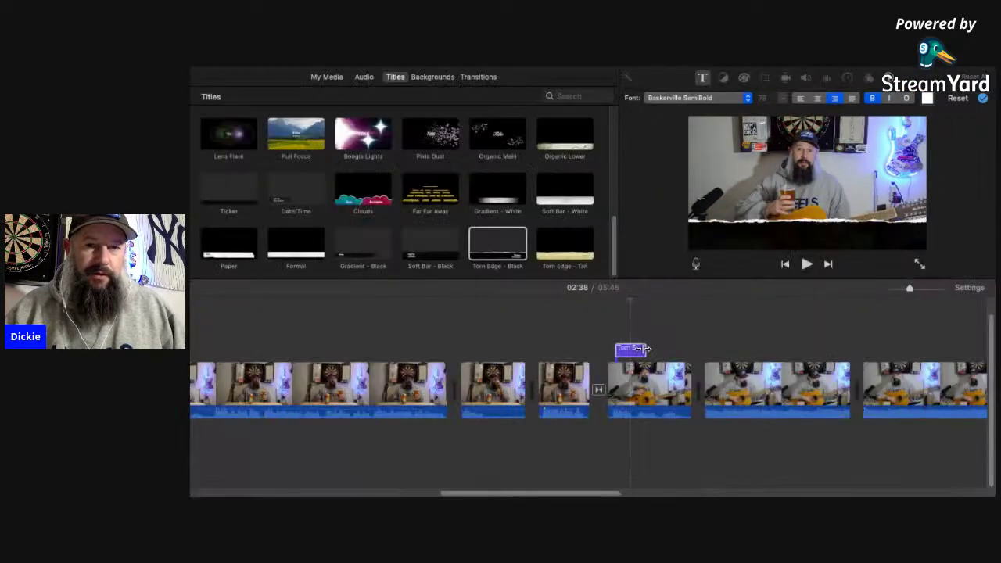
left_click_drag(644, 349, 682, 348)
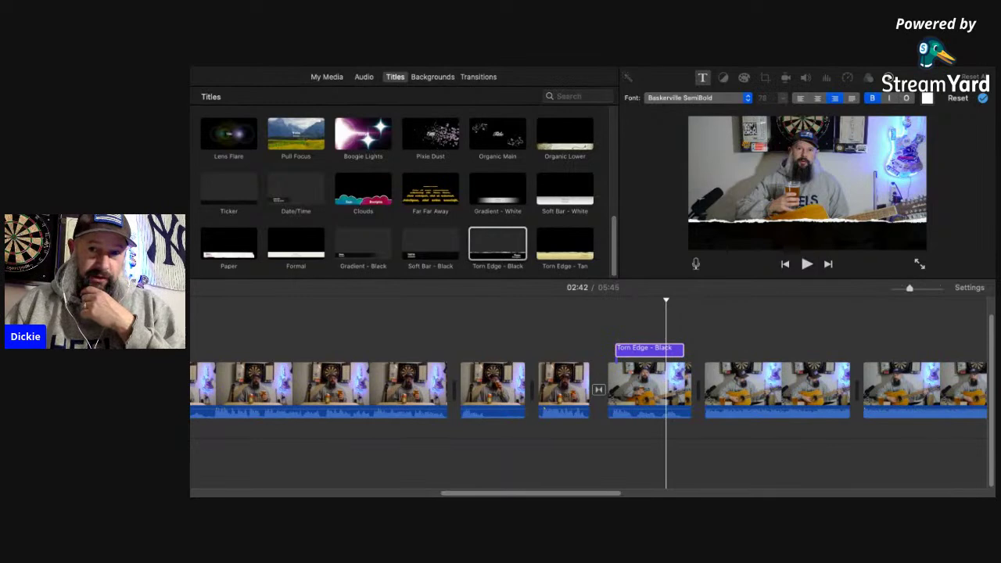
Set the title text to KANSAS in cyan Avenir Next Heavy, with DUST IN THE WIND on the second line.
key("ctrl+Right")
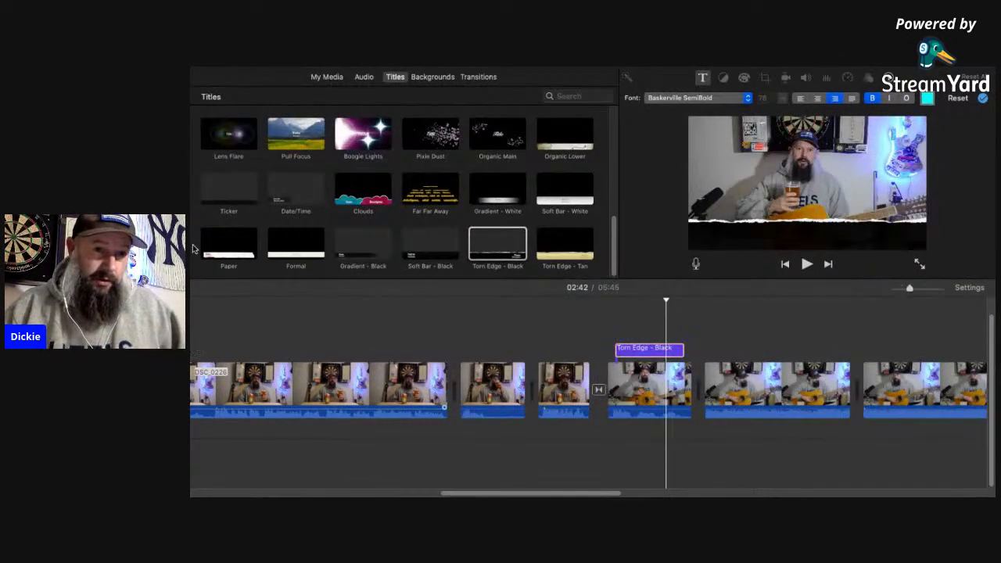
left_click(592, 317)
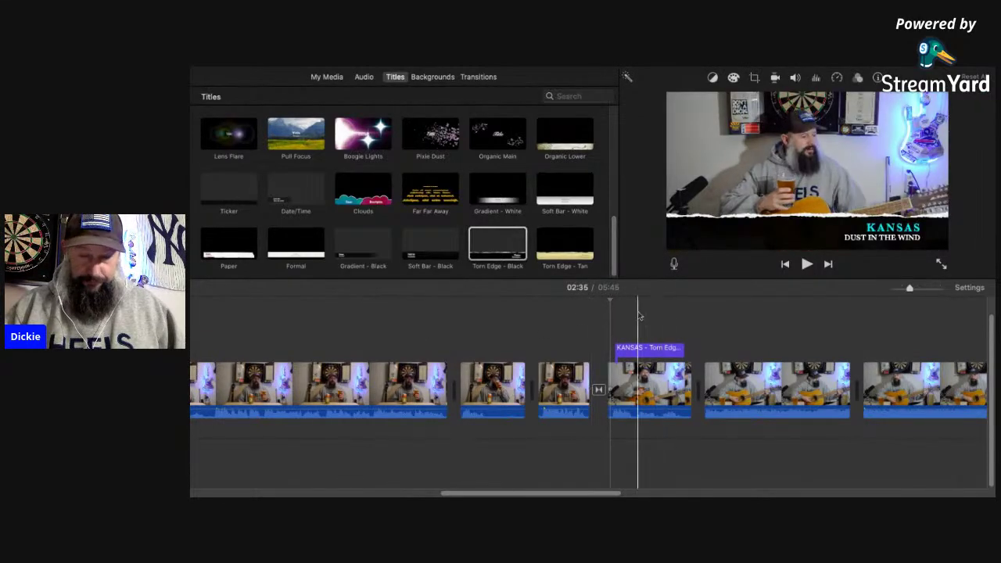
left_click(635, 351)
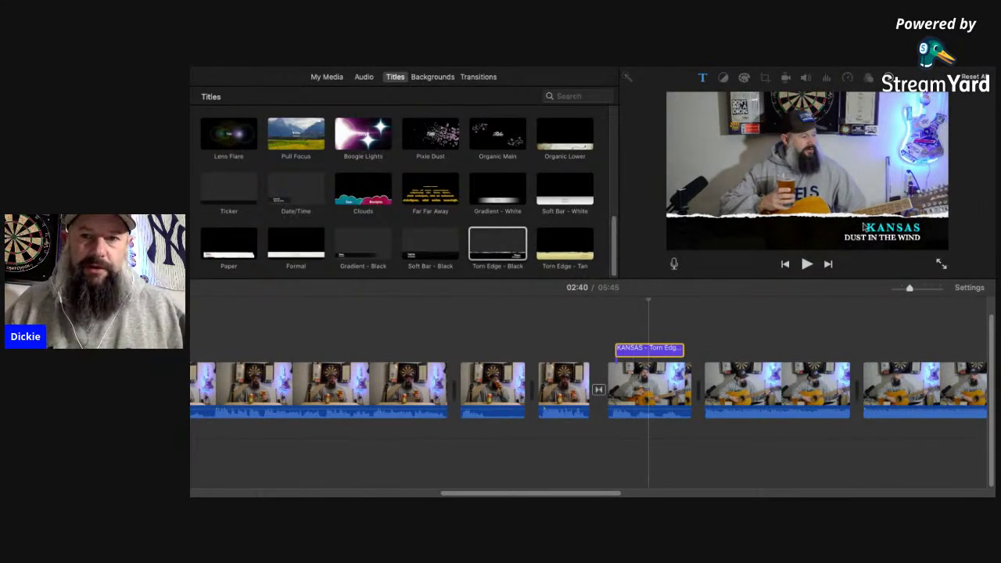
left_click(702, 77)
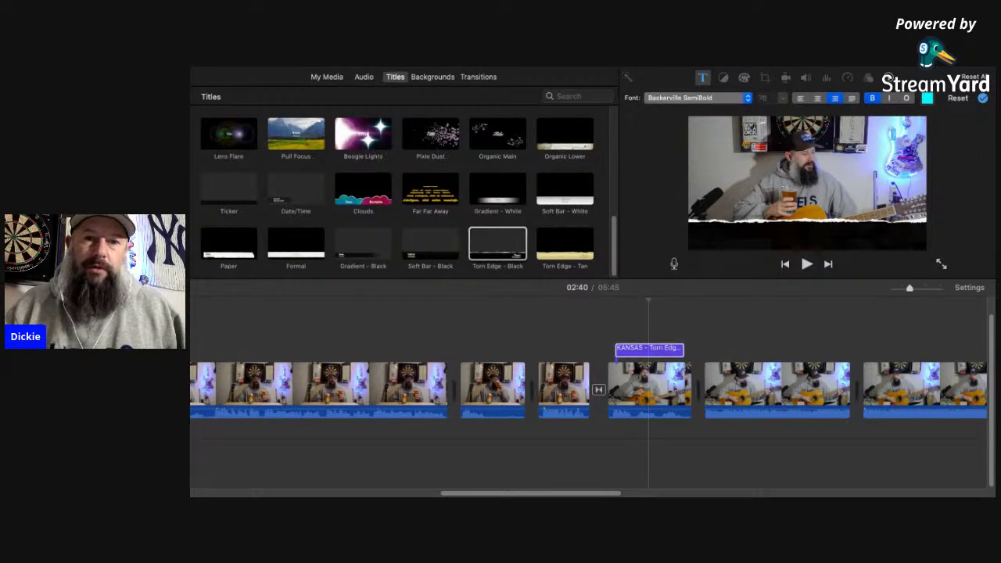
key("Return")
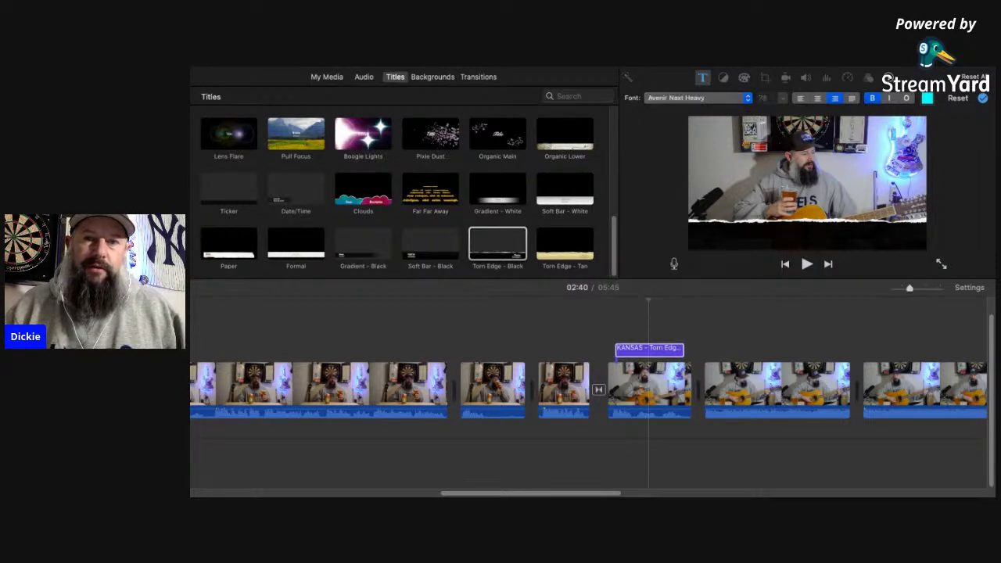
left_click(679, 354)
Play the start of the first guitar clip to check the song title.
left_click(607, 319)
left_click(808, 265)
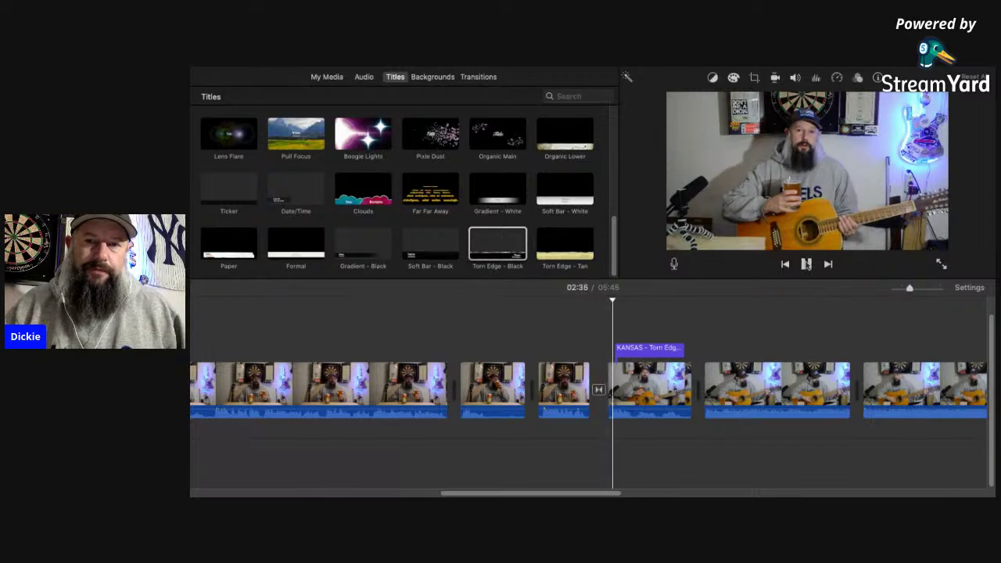
left_click(806, 266)
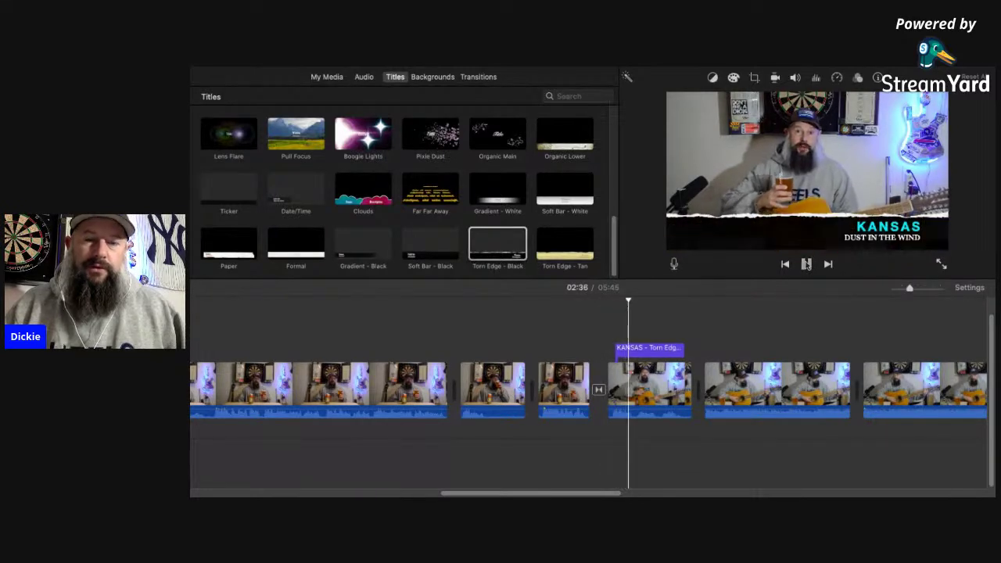
left_click(647, 353)
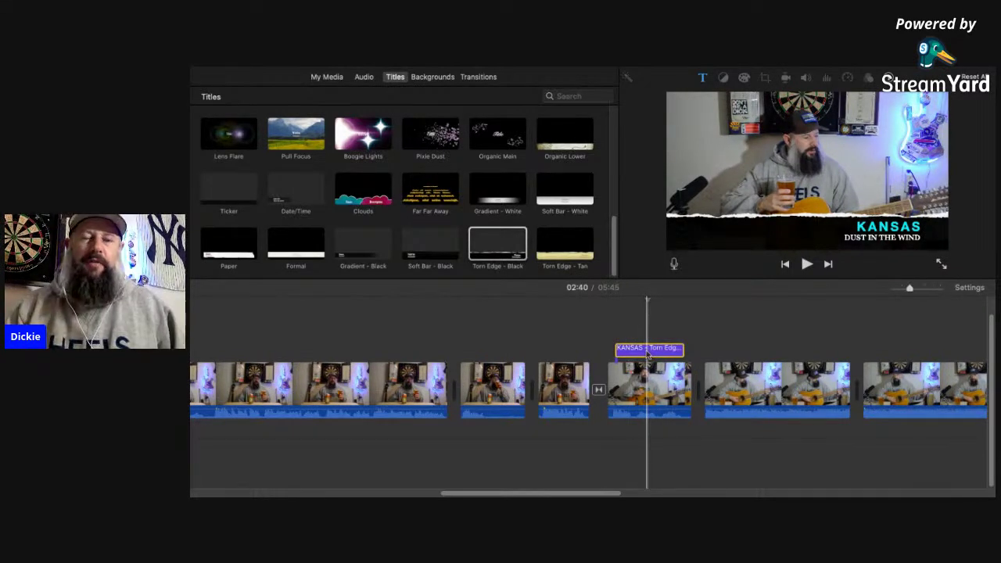
left_click(613, 321)
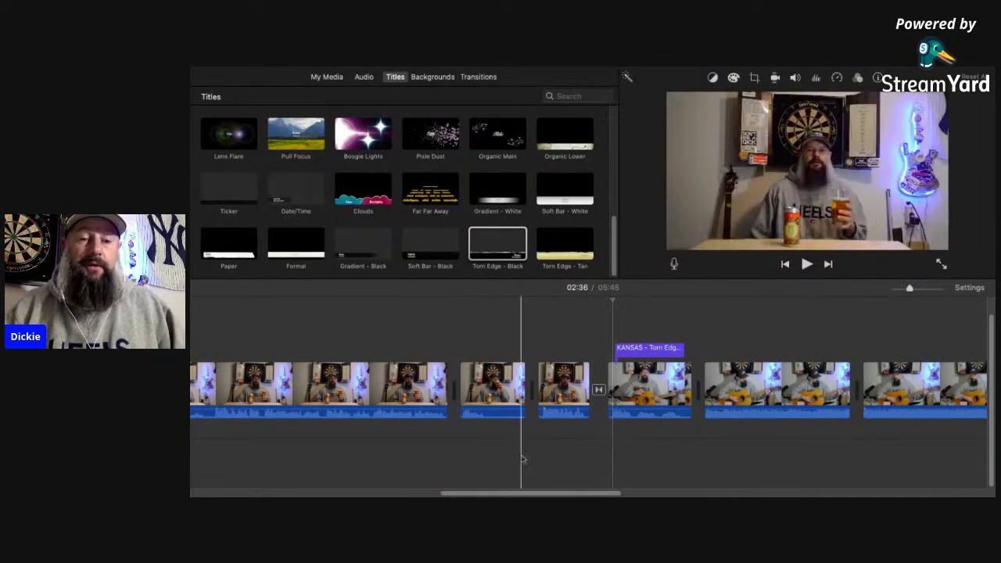
Apply the Vignette clip filter to the guitar clip right after the titled one.
left_click_drag(507, 495, 540, 494)
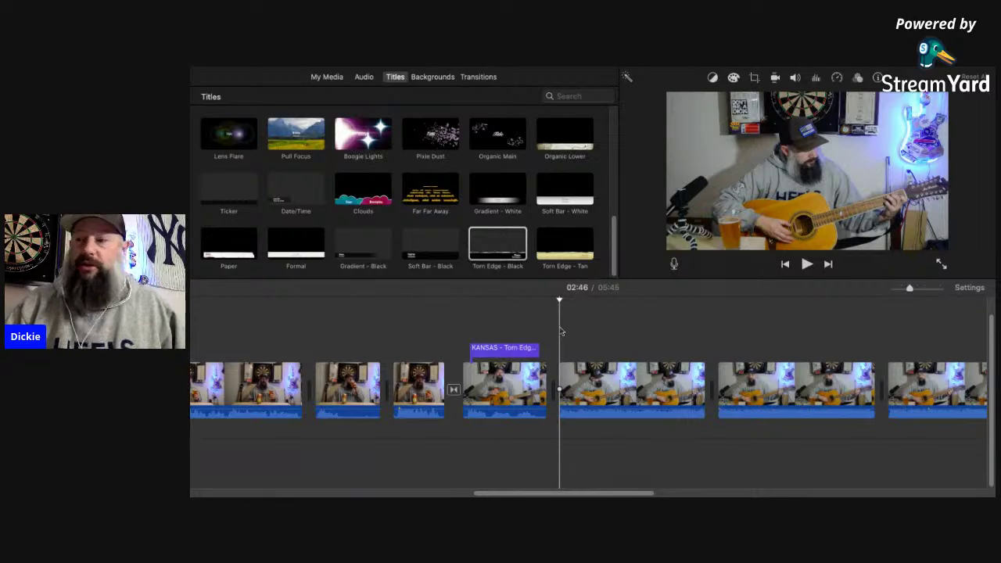
left_click(593, 393)
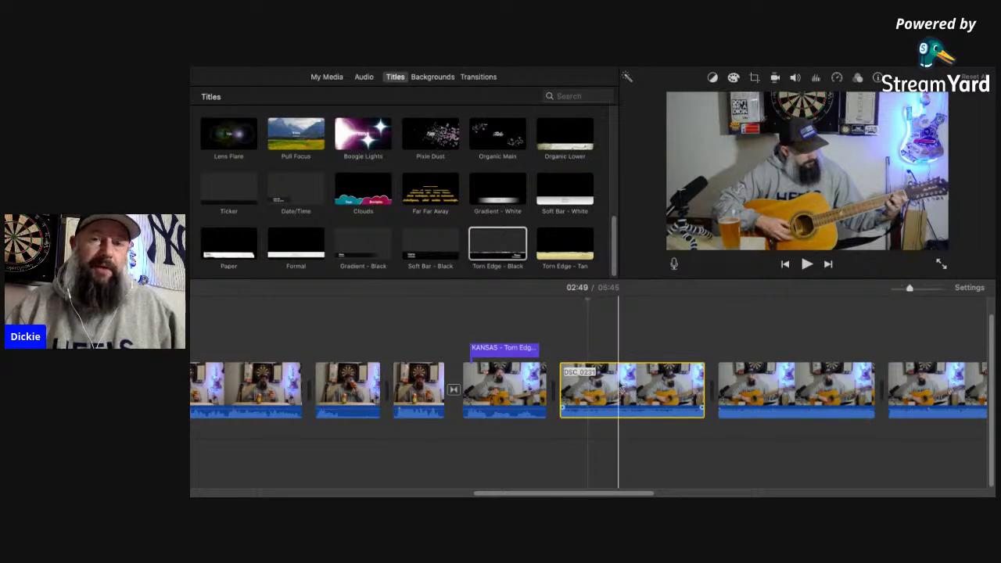
left_click(570, 382)
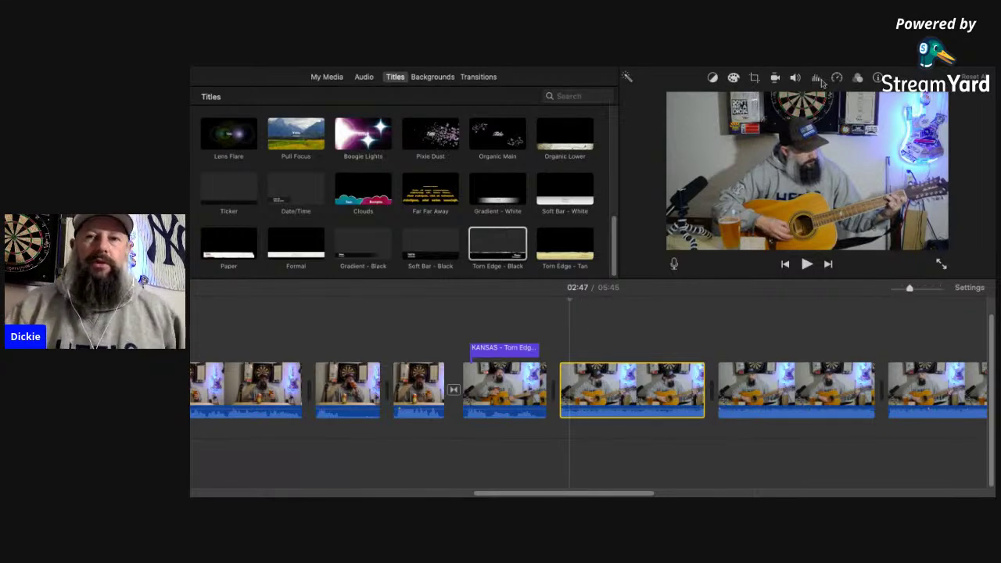
left_click(858, 79)
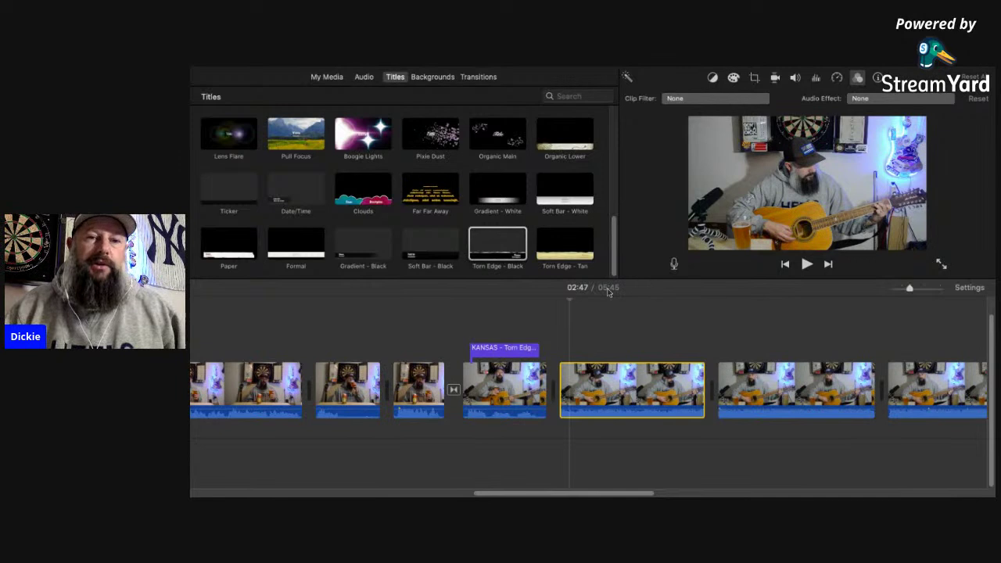
left_click(608, 383)
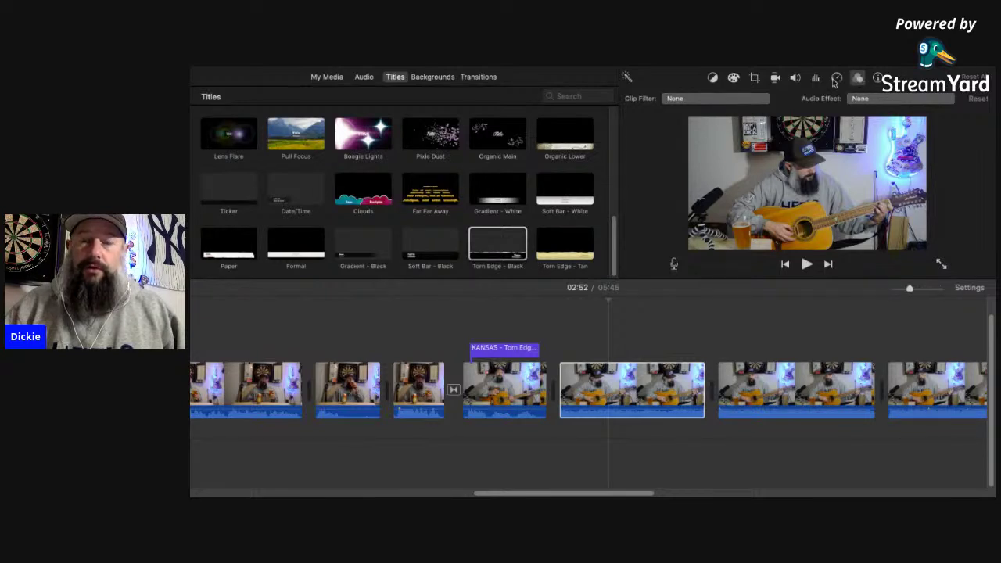
left_click(715, 98)
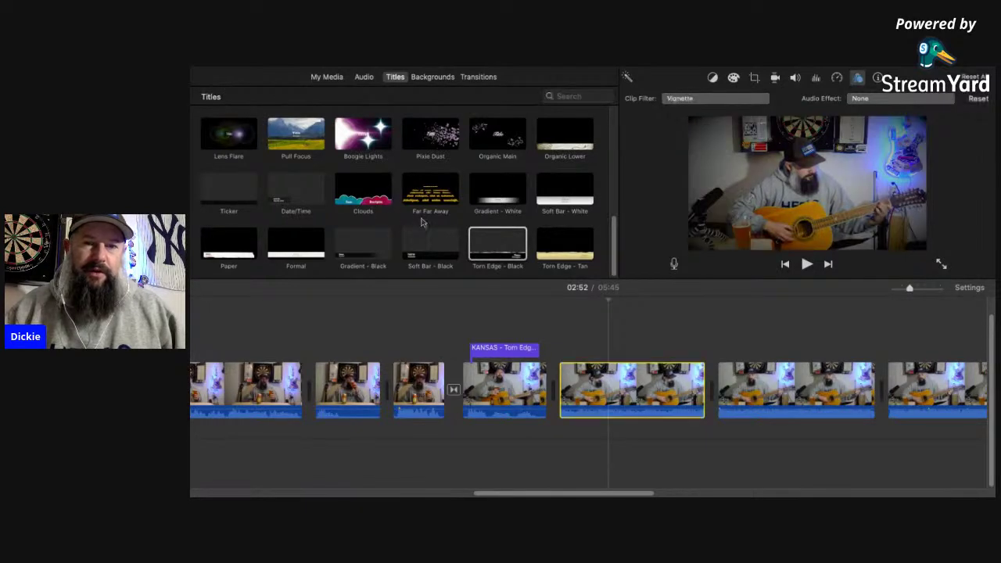
Apply the Vignette clip filter to all remaining guitar clips before the bloopers.
left_click(581, 388)
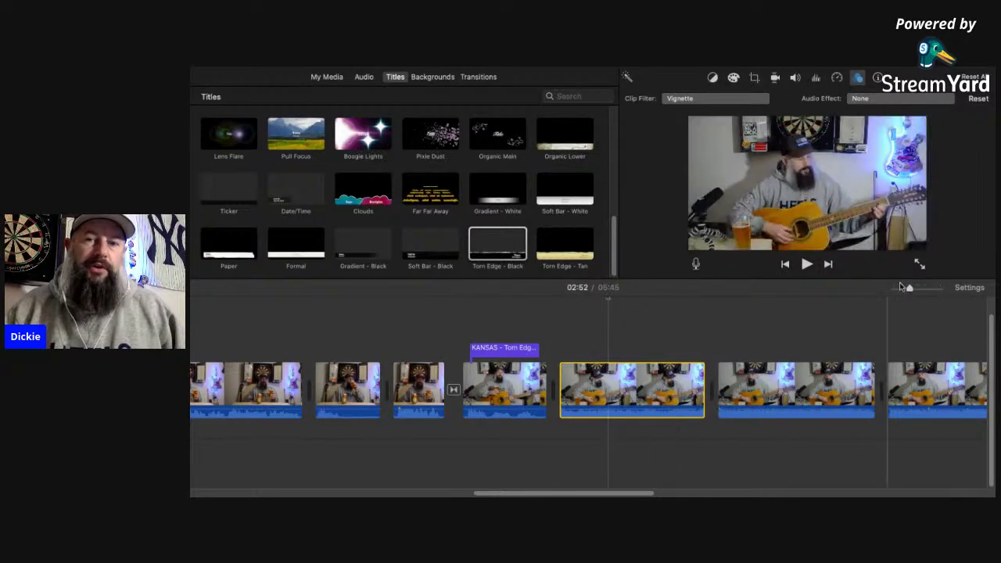
left_click(897, 291)
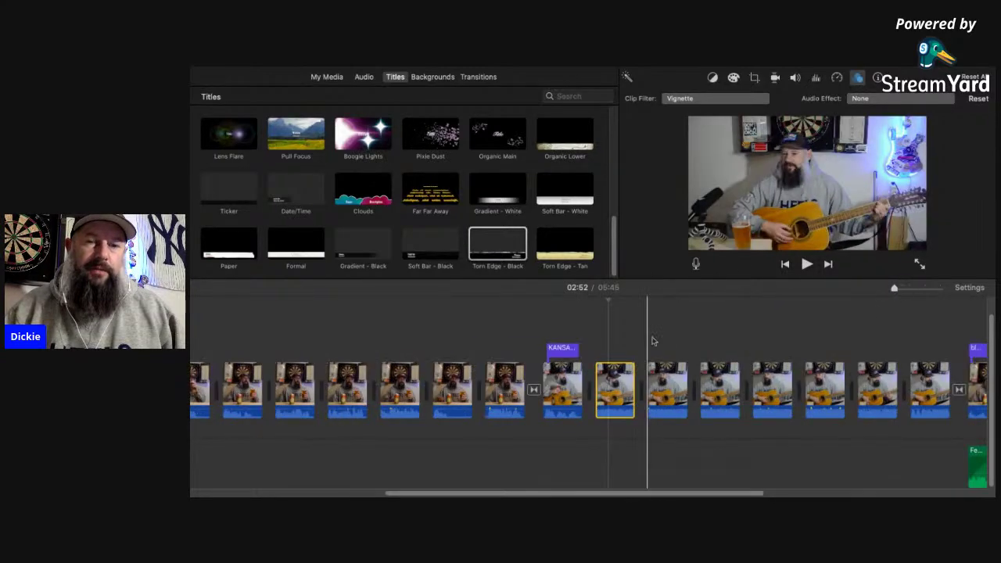
left_click_drag(620, 338, 922, 391)
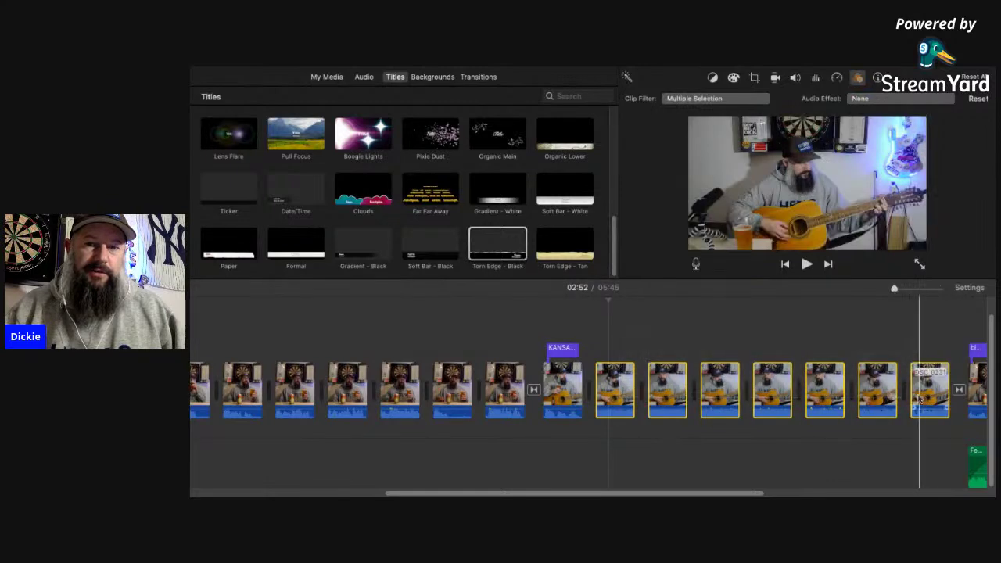
left_click(860, 81)
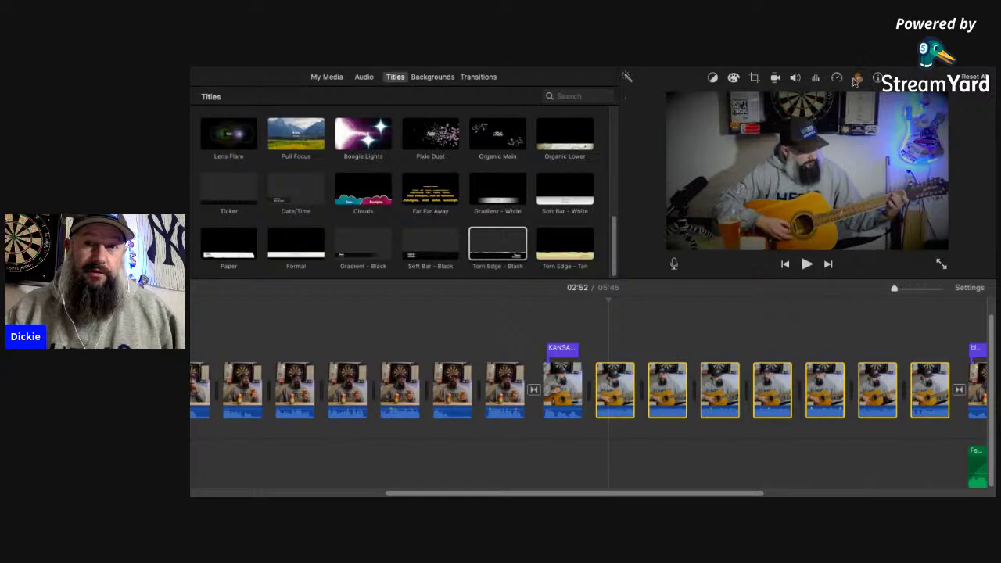
left_click(857, 79)
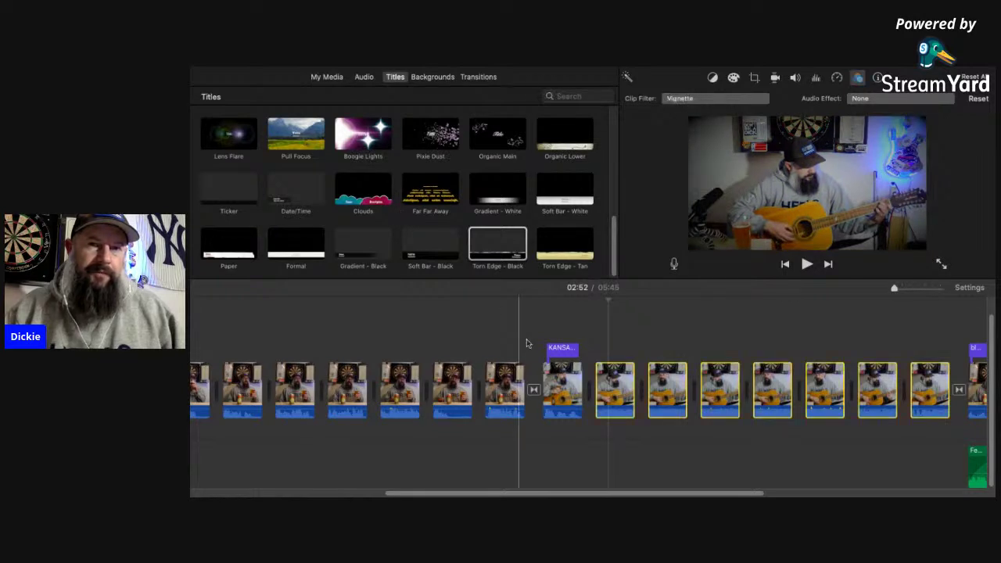
Apply the Large Room audio effect to all the guitar clips that have the Vignette filter.
left_click(560, 381)
left_click(568, 383)
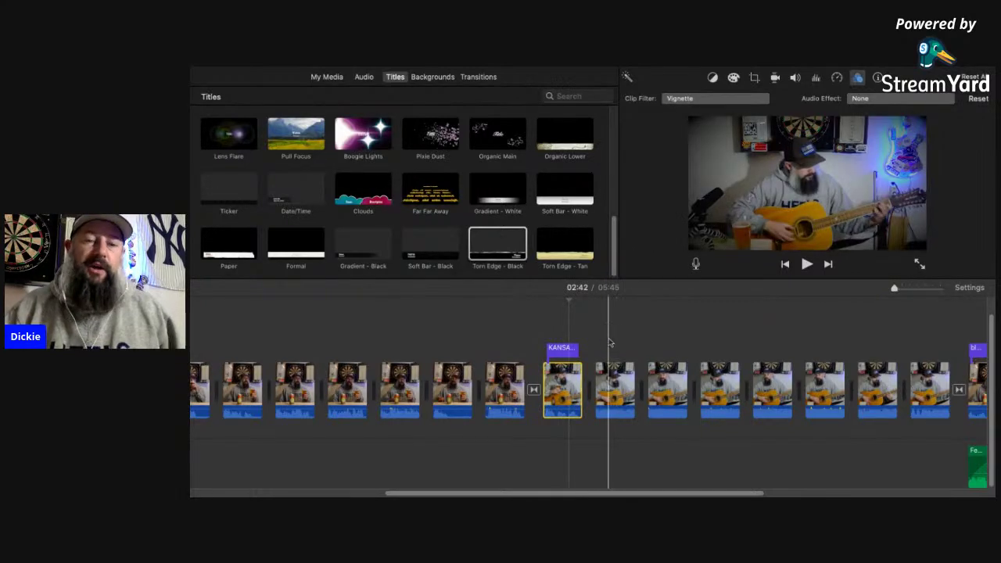
left_click(621, 387)
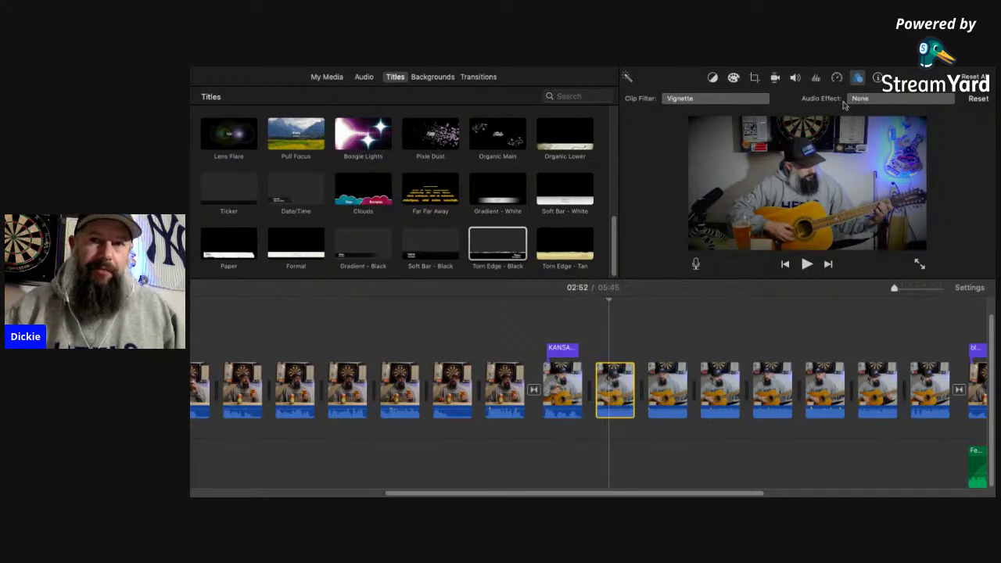
left_click(858, 79)
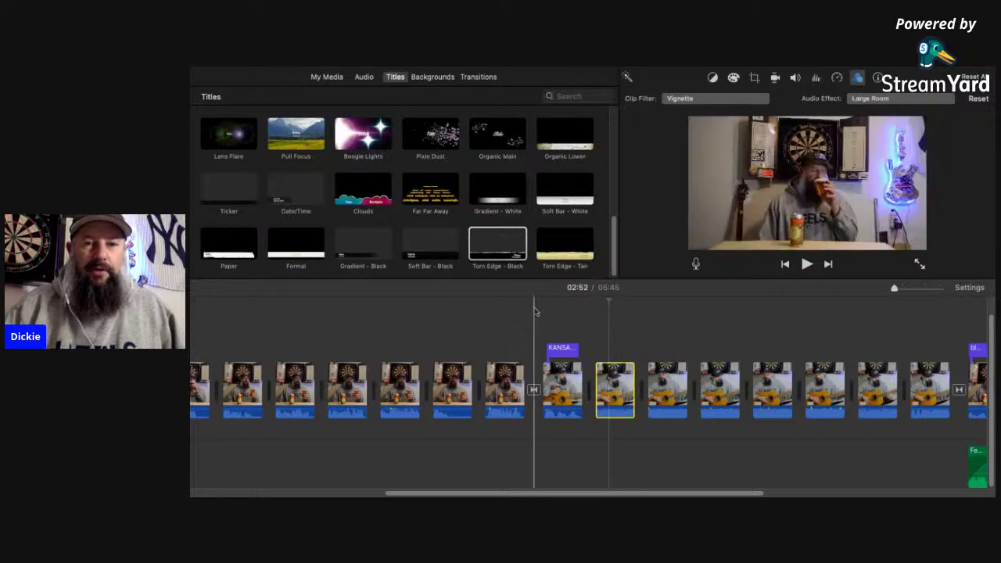
left_click_drag(668, 335, 921, 391)
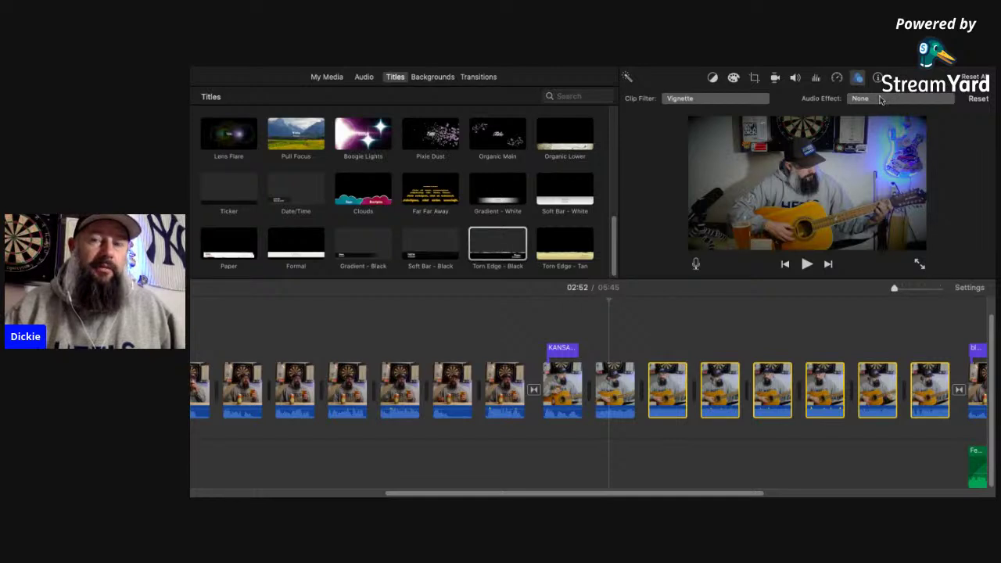
left_click(389, 146)
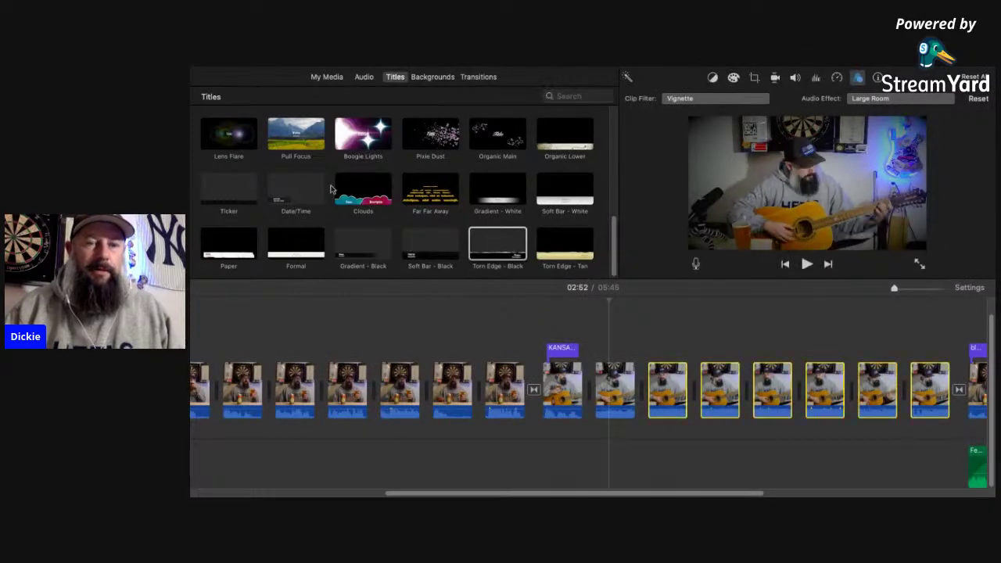
Play the second vignetted guitar clip from 03:04 to check the filter and audio effect.
left_click(647, 341)
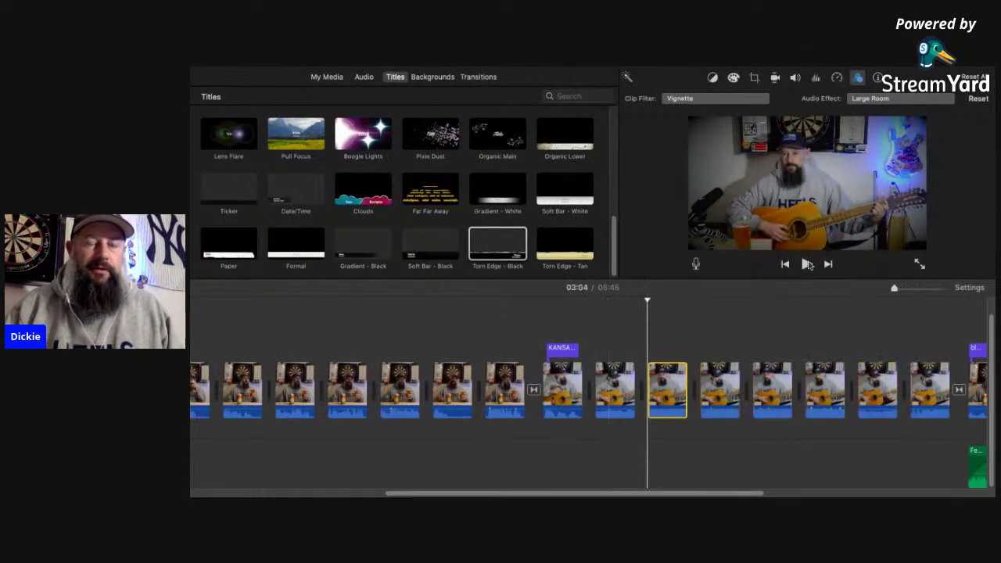
left_click(807, 264)
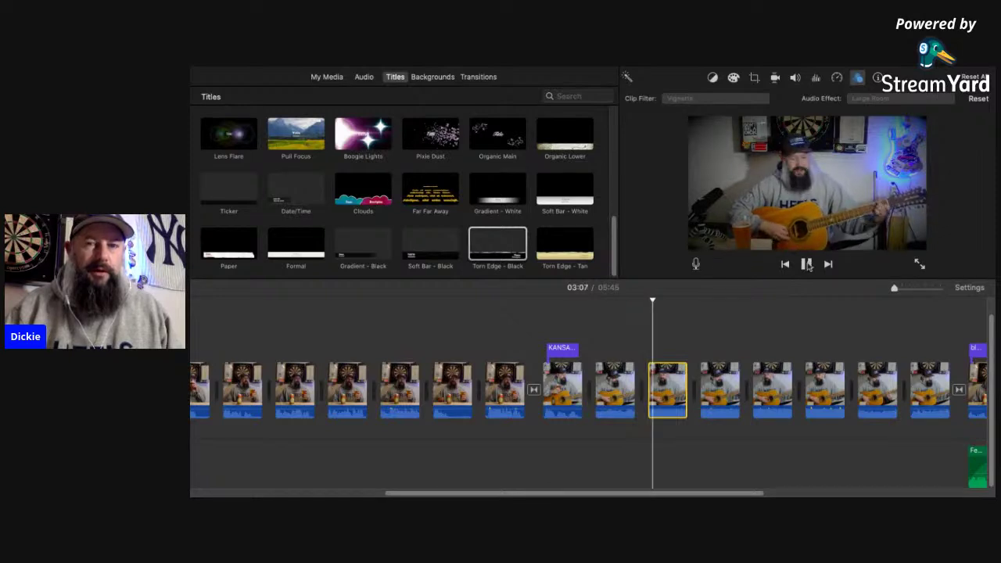
left_click(807, 265)
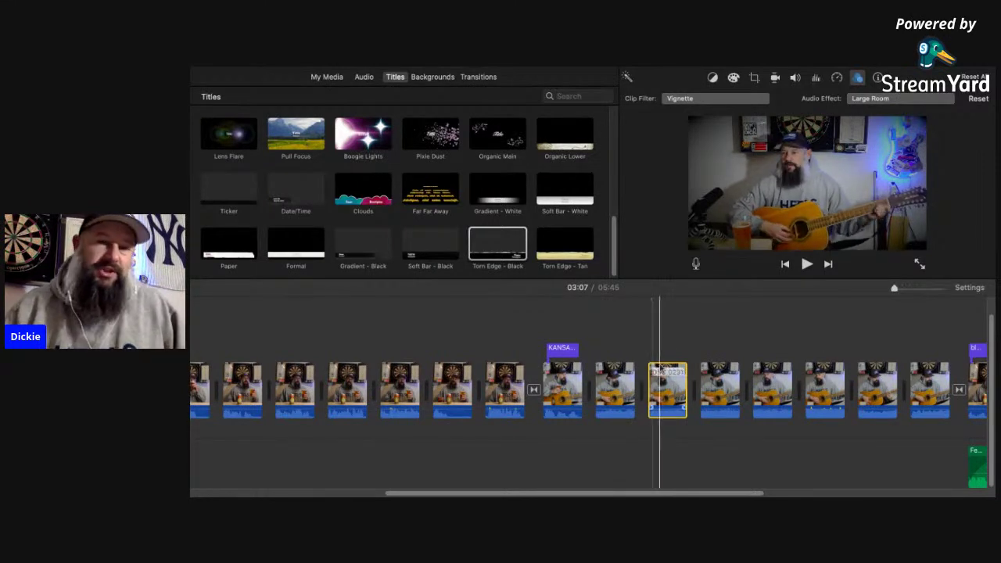
Adjust the volume of the third guitar clip, playing it from 03:05 to check the level.
left_click_drag(665, 411, 664, 400)
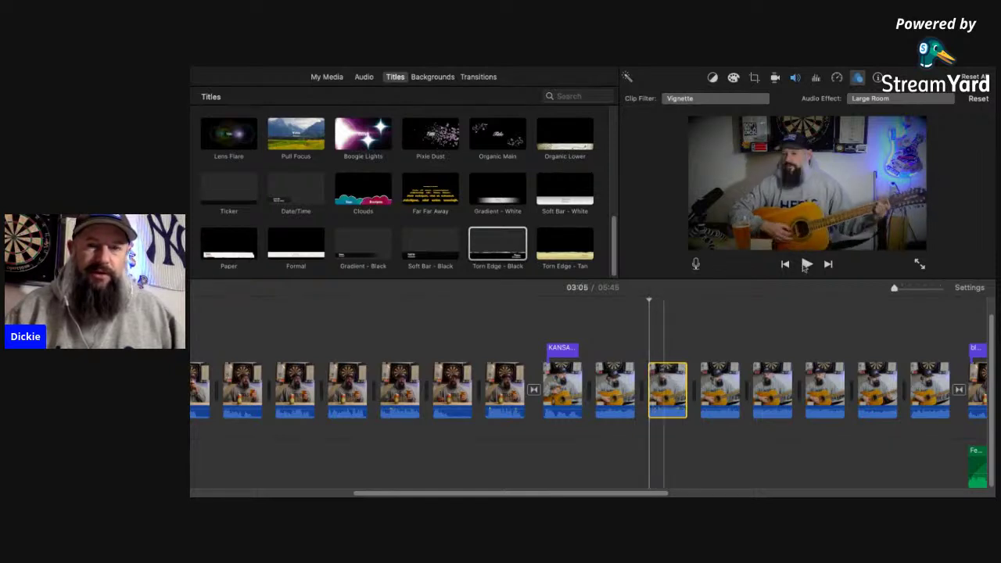
left_click(806, 265)
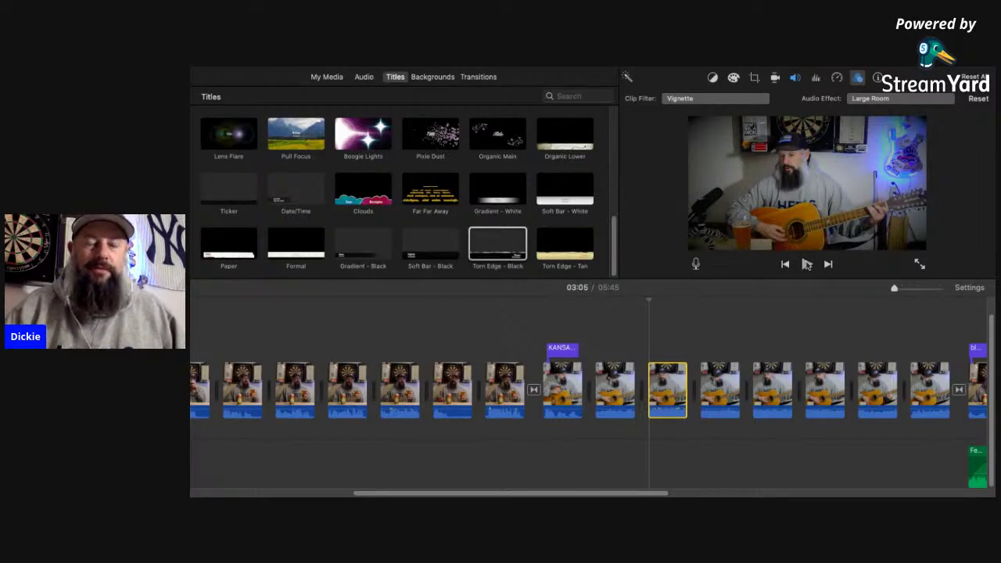
left_click(807, 265)
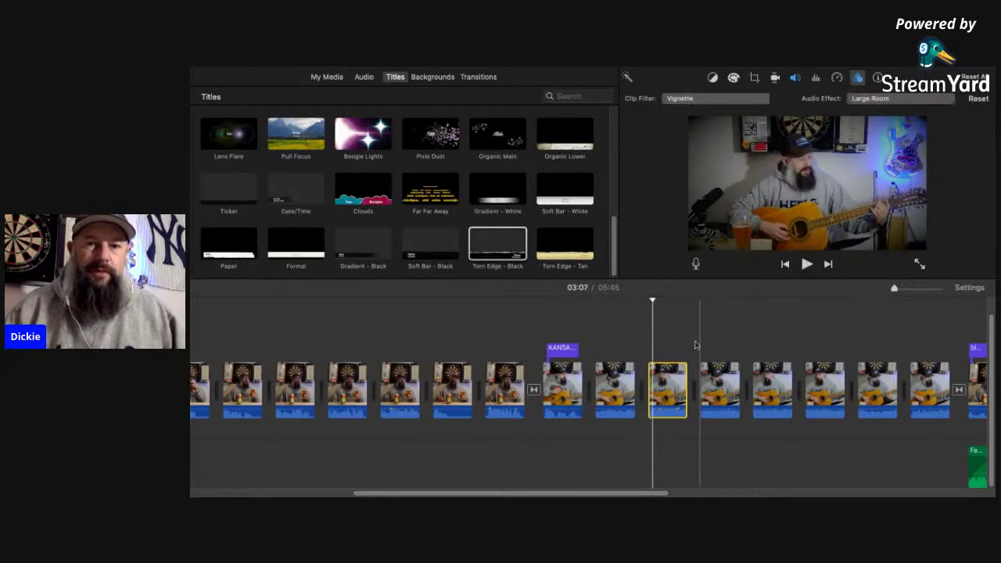
left_click_drag(665, 401, 666, 404)
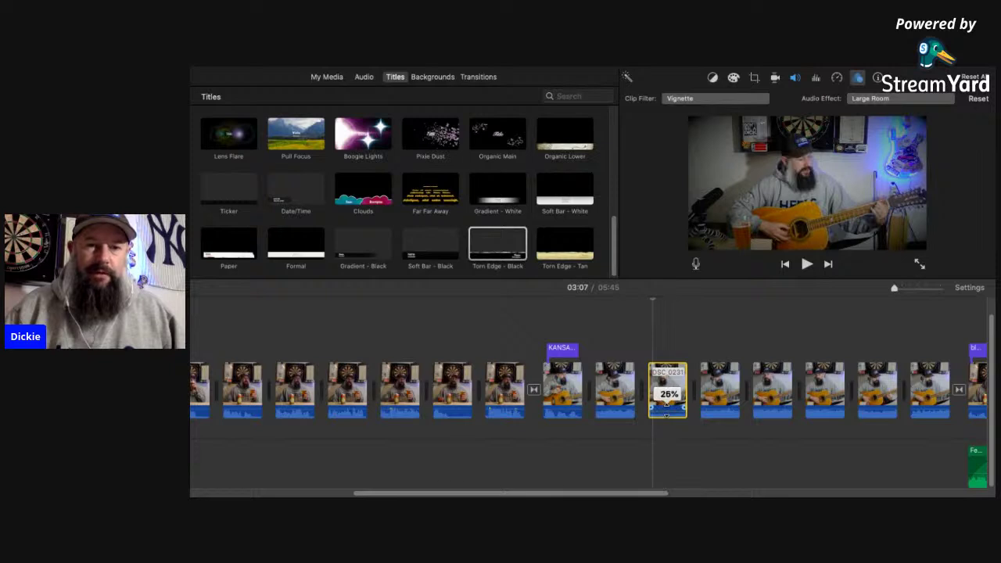
left_click_drag(667, 412, 666, 412)
Play the beer review footage from 00:39 to listen for background noise.
left_click_drag(569, 491, 409, 493)
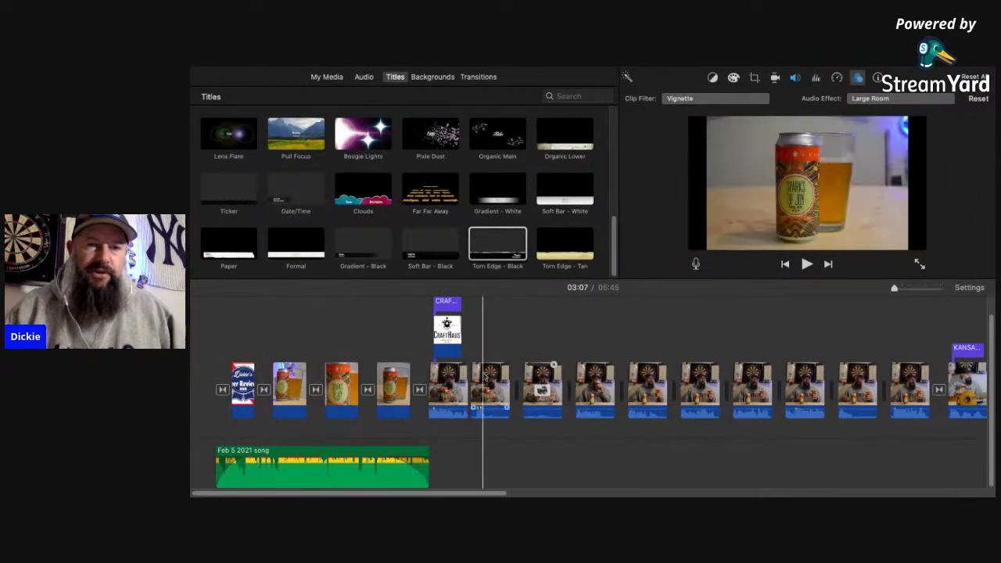
left_click_drag(482, 491, 694, 494)
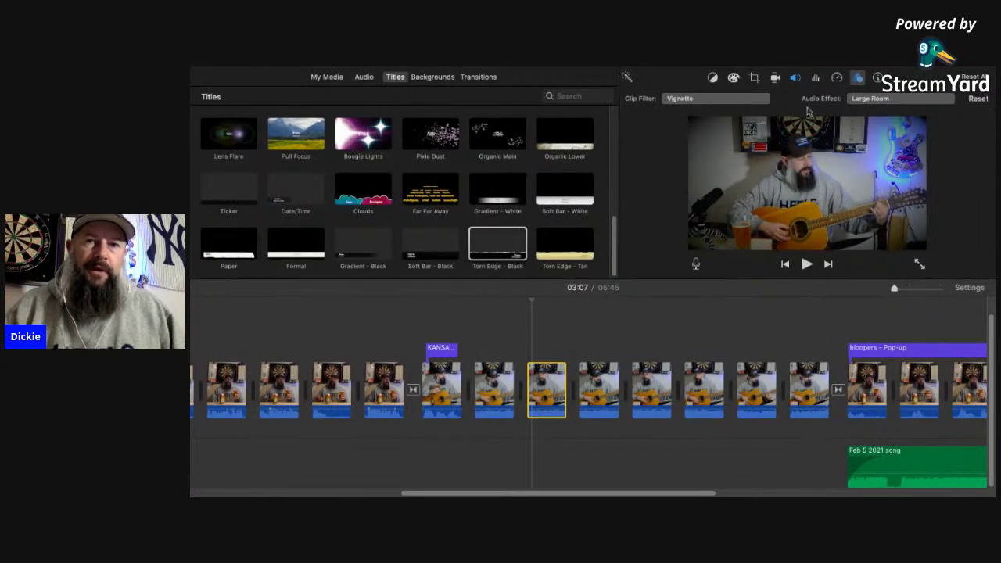
left_click(816, 79)
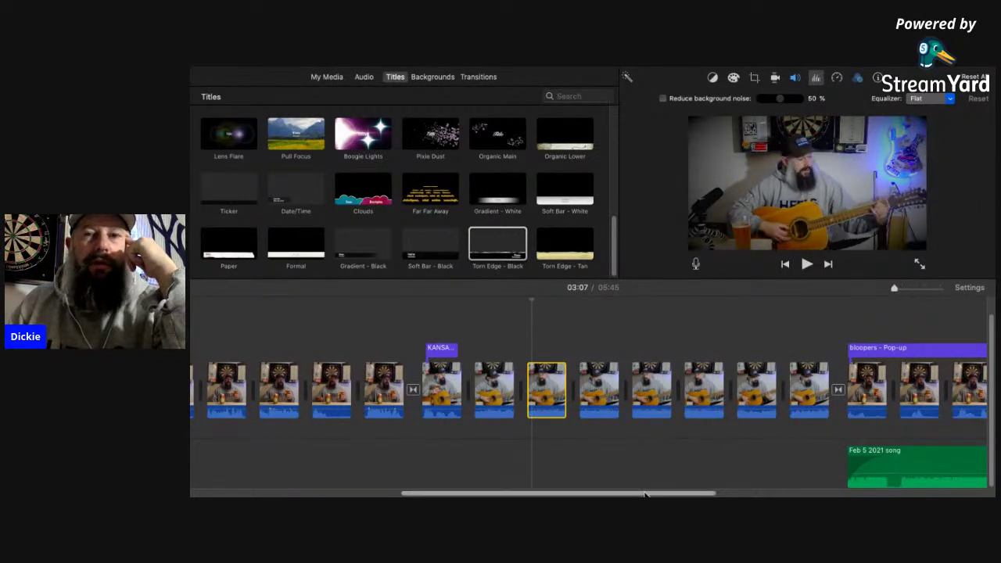
left_click_drag(645, 495, 391, 495)
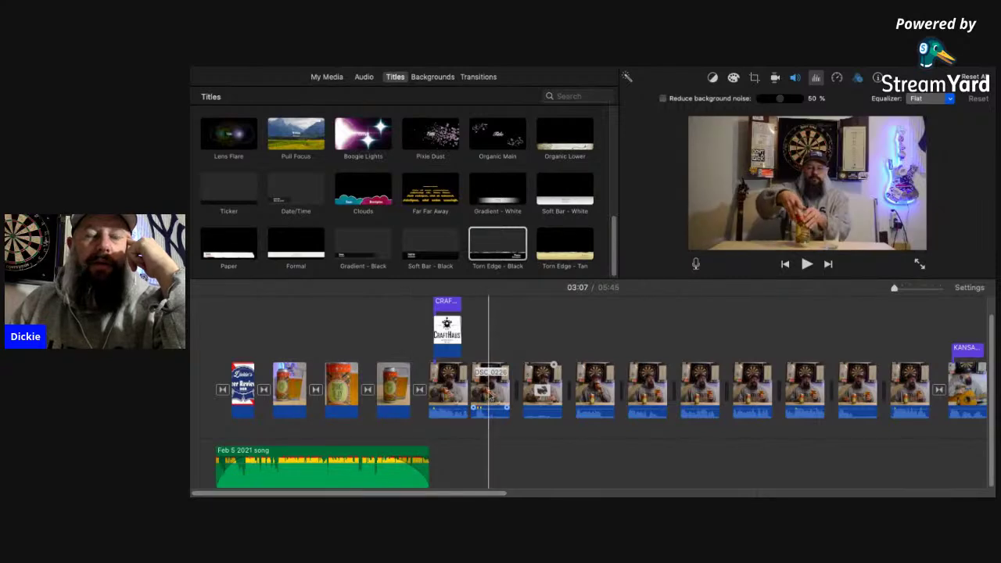
left_click(574, 353)
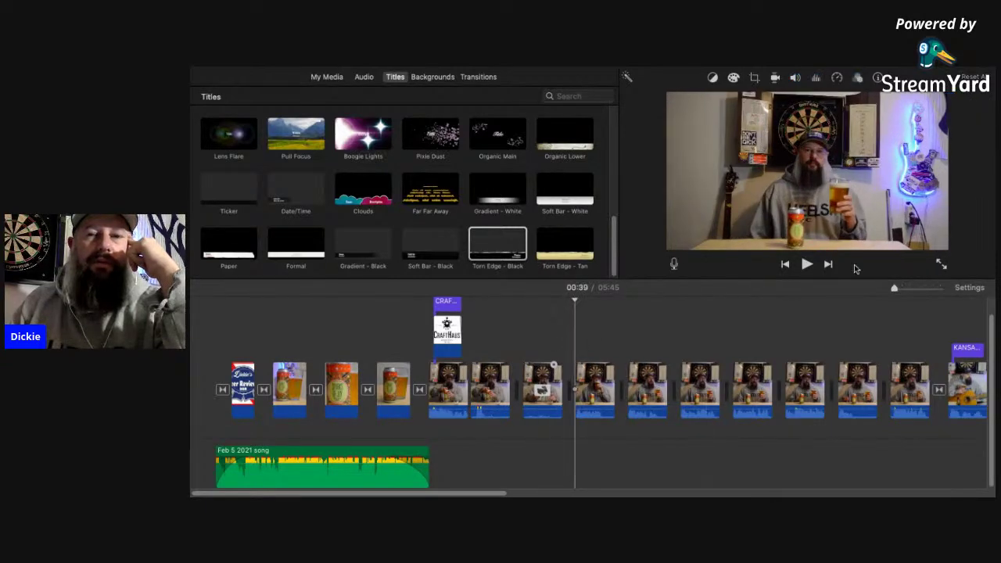
left_click(807, 265)
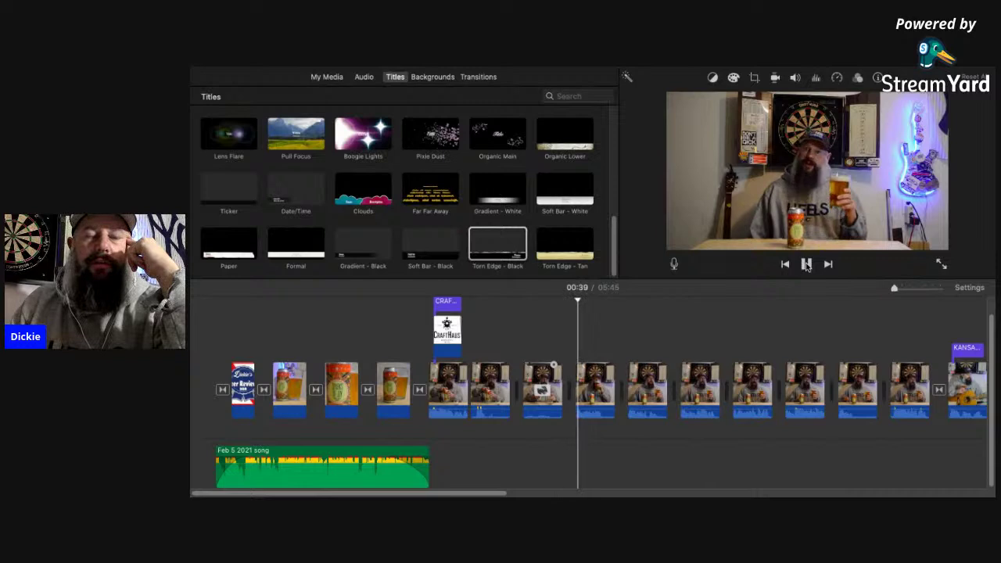
left_click(806, 265)
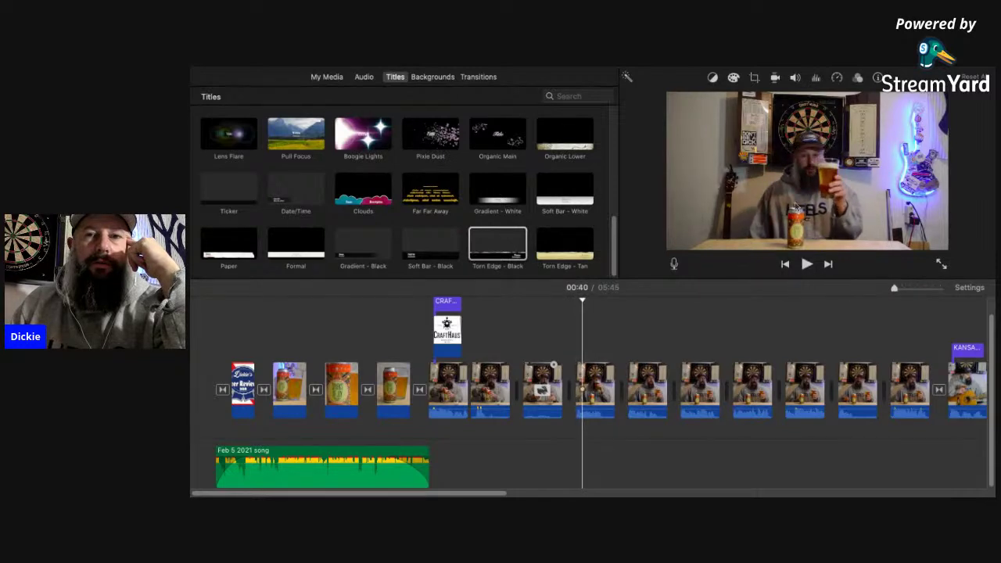
Turn on background noise reduction at 100% for the review clip starting at about 00:39, listening to its original audio first.
left_click(816, 78)
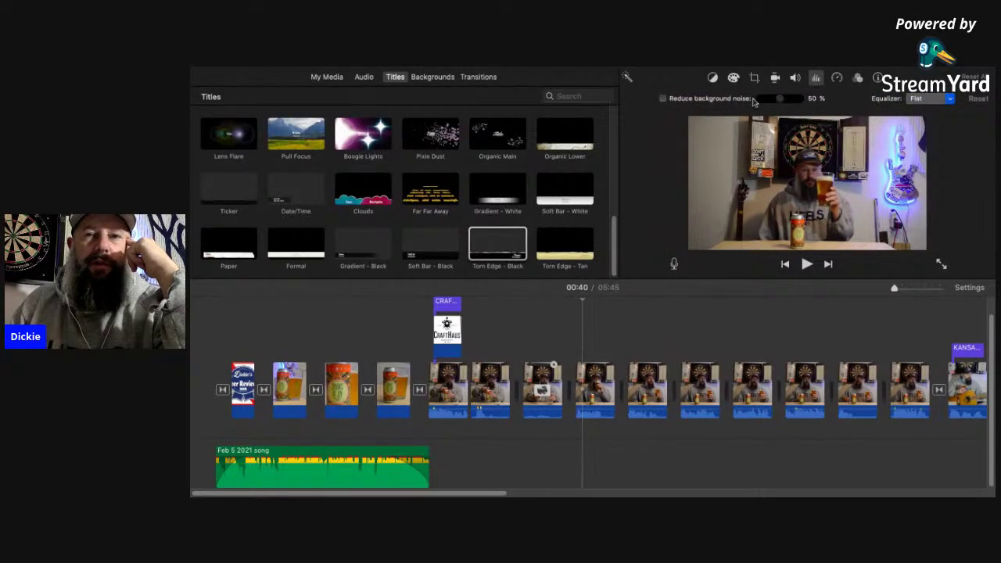
left_click(664, 100)
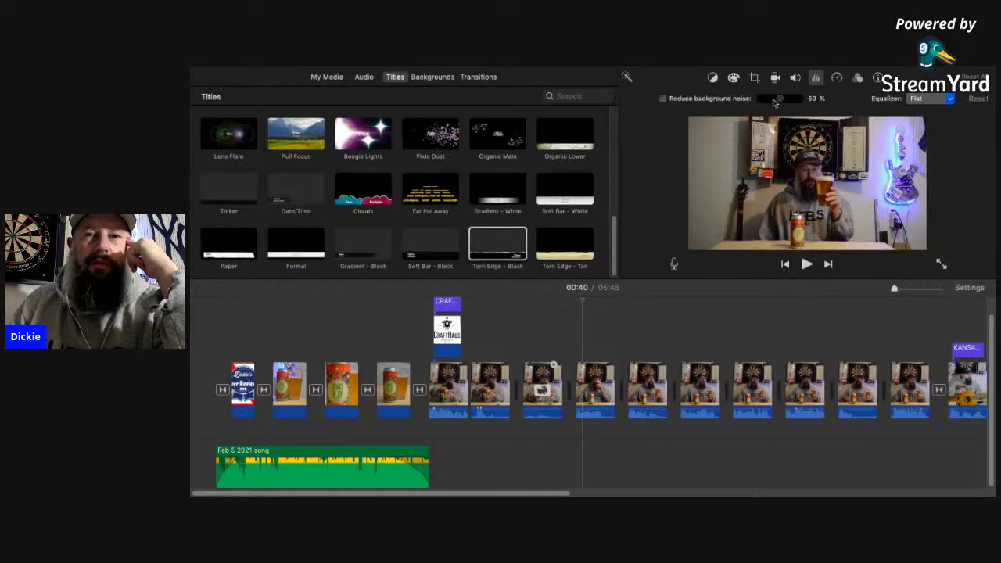
left_click(559, 329)
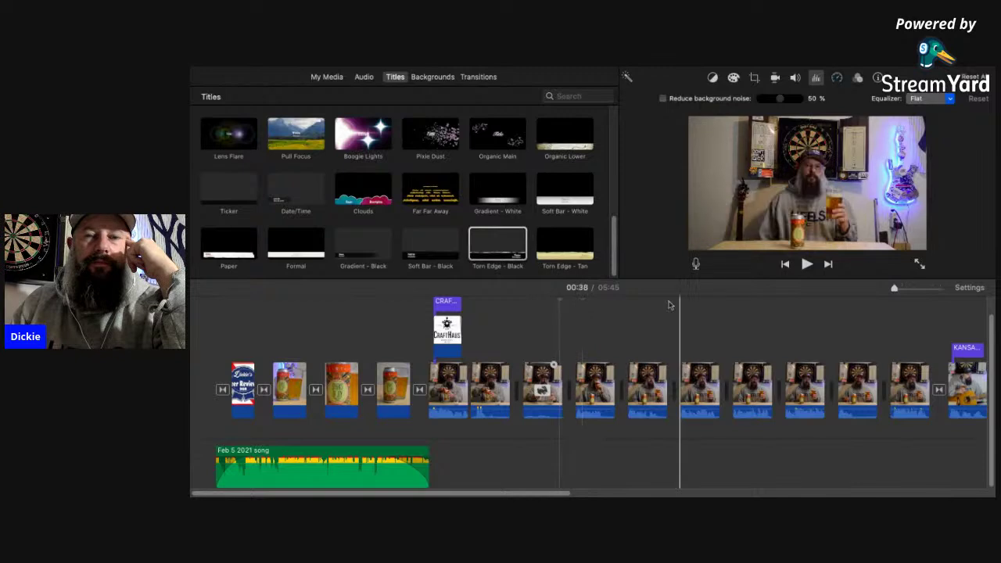
left_click(808, 265)
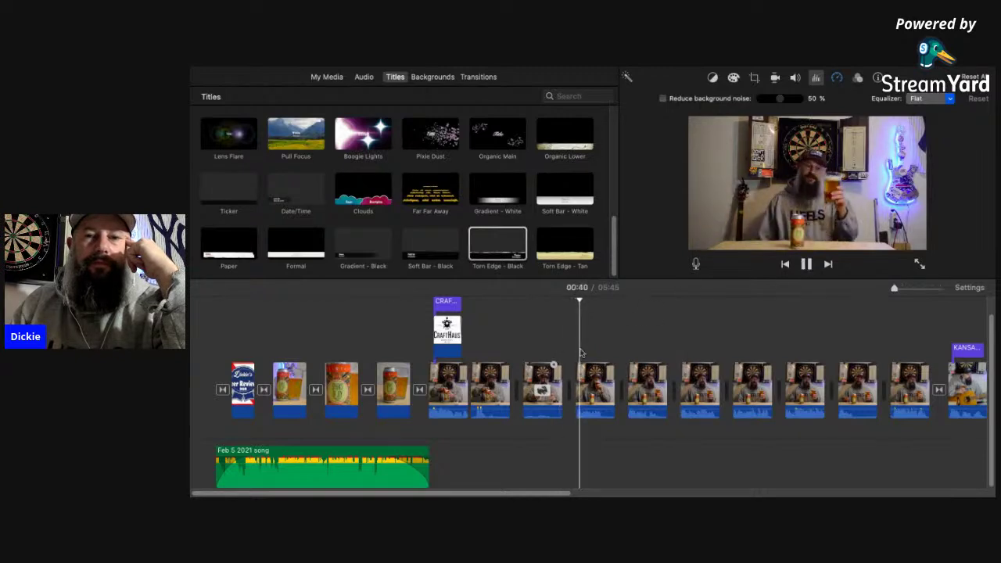
left_click(610, 344)
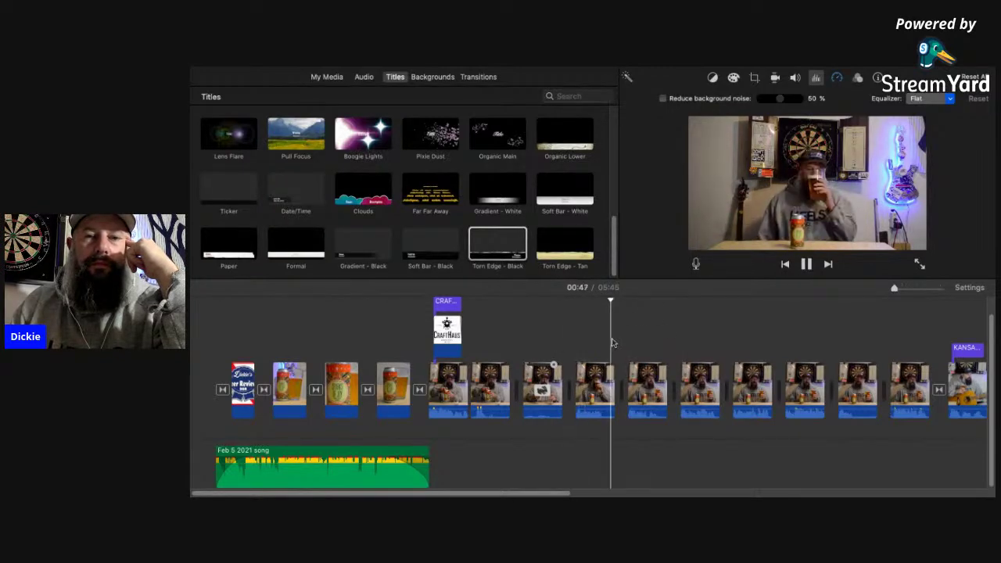
left_click(808, 265)
left_click(600, 387)
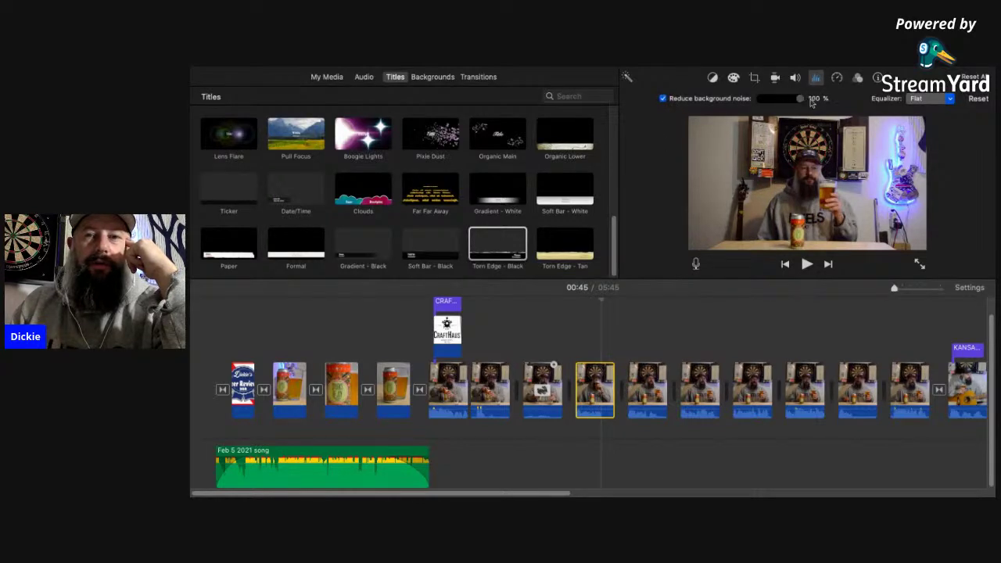
Play the noise-reduced review clip from 00:39 to check its sound.
left_click(576, 329)
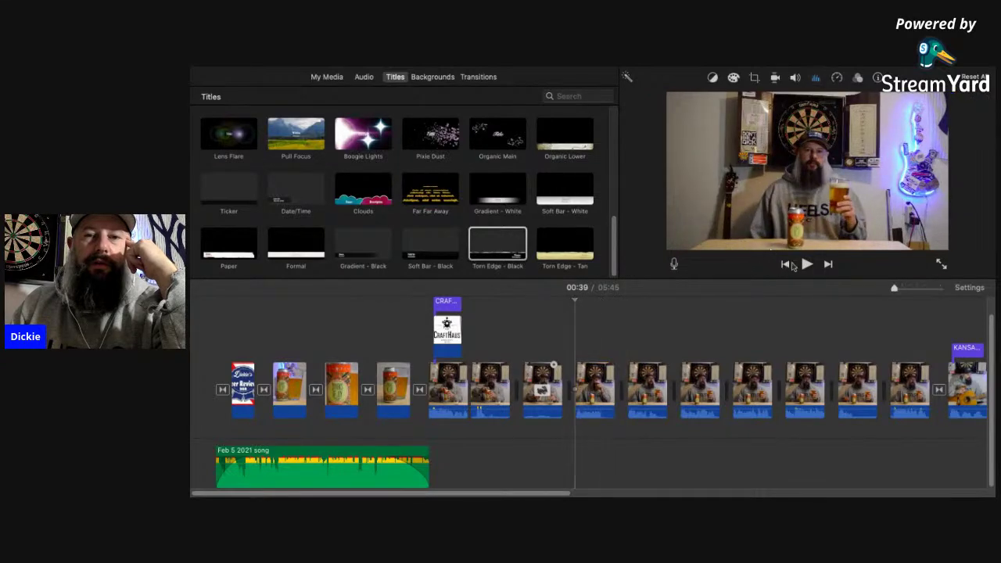
left_click(807, 264)
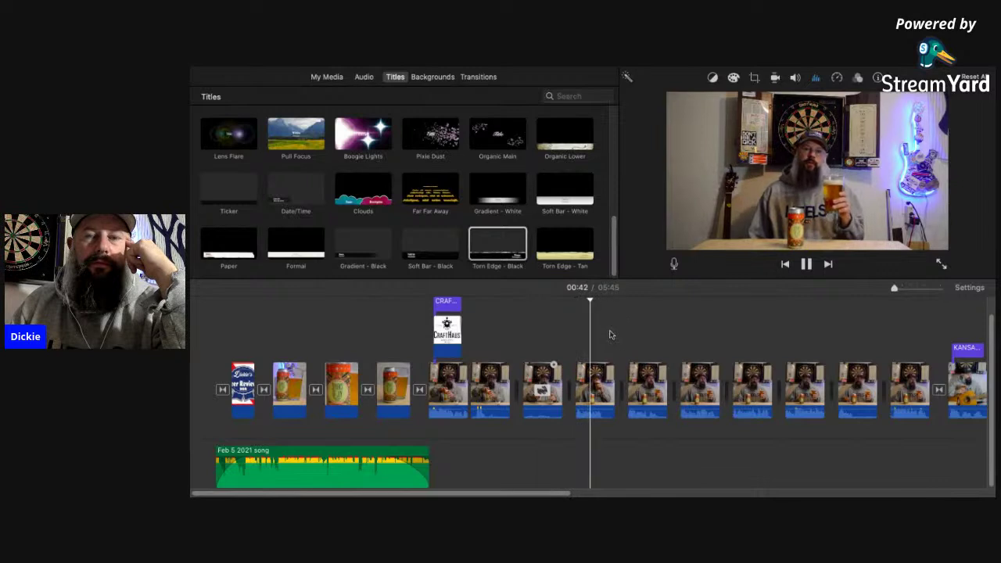
left_click(807, 265)
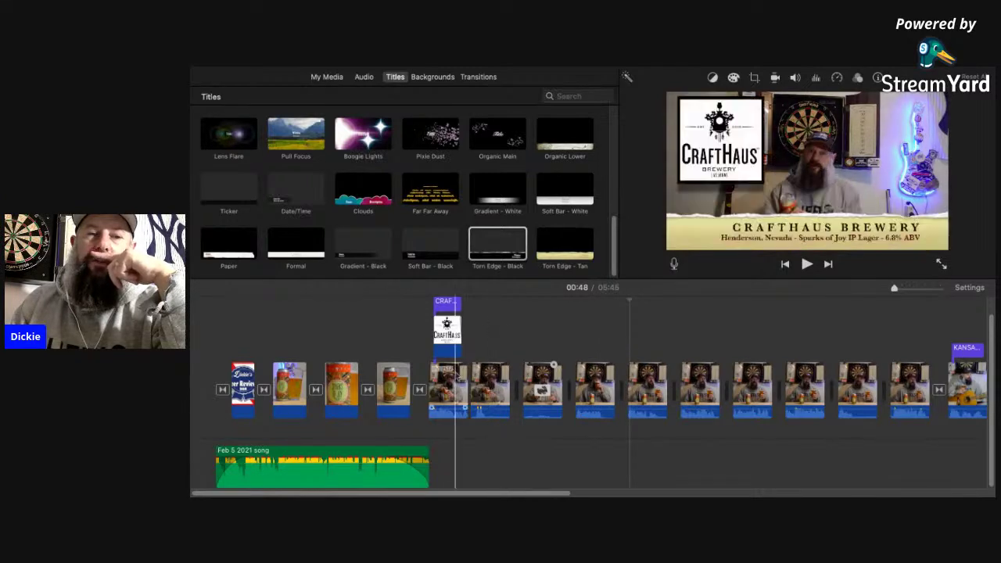
Apply 100% background noise reduction to all beer review clips from the CraftHaus titled clip up to the guitar section.
left_click_drag(466, 356, 889, 378)
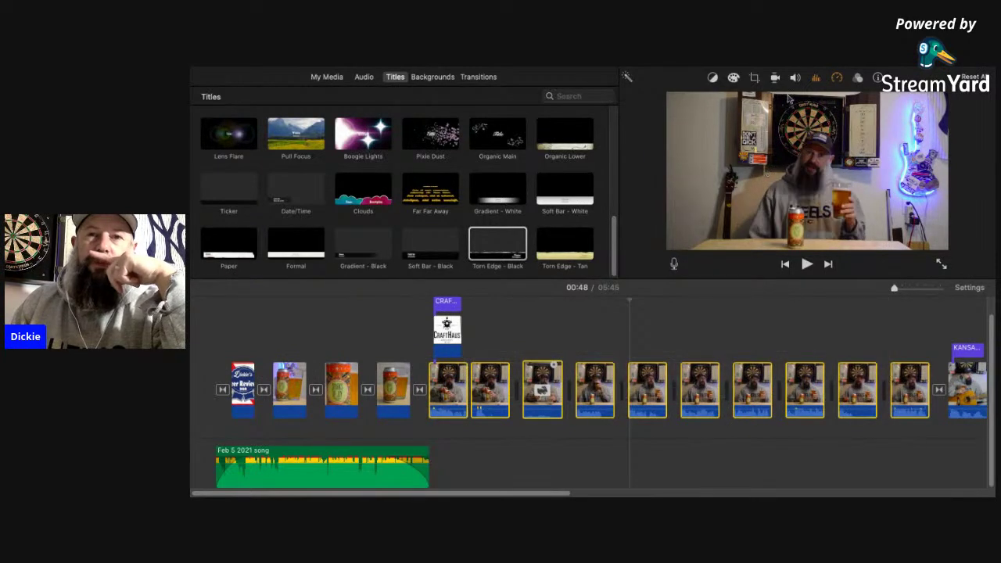
left_click(819, 80)
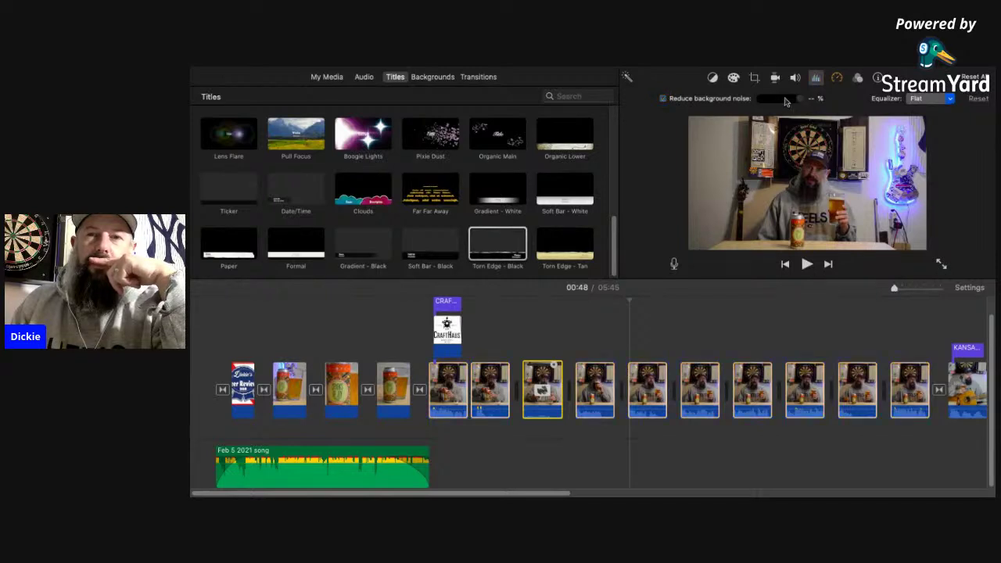
left_click(577, 317)
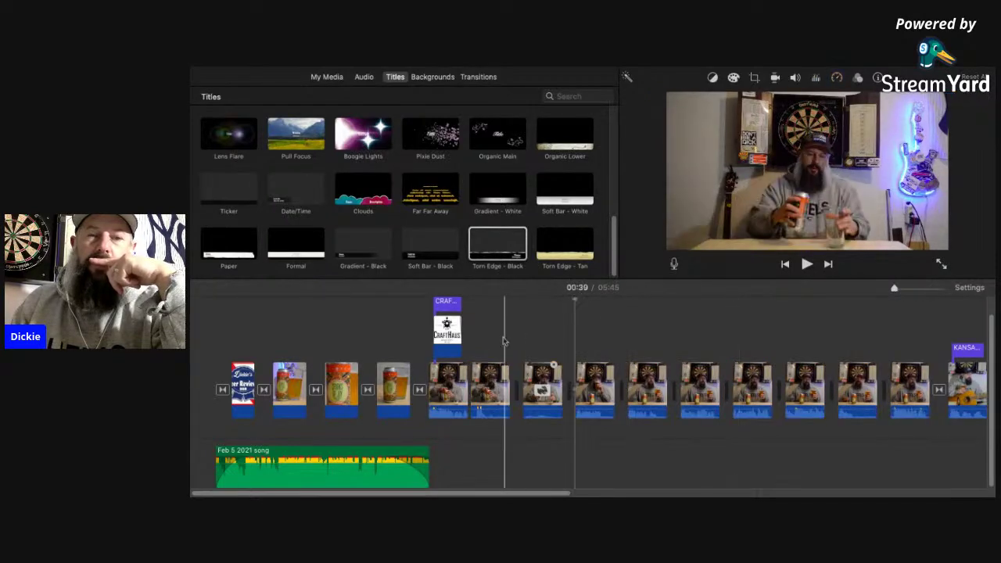
left_click_drag(467, 352, 911, 403)
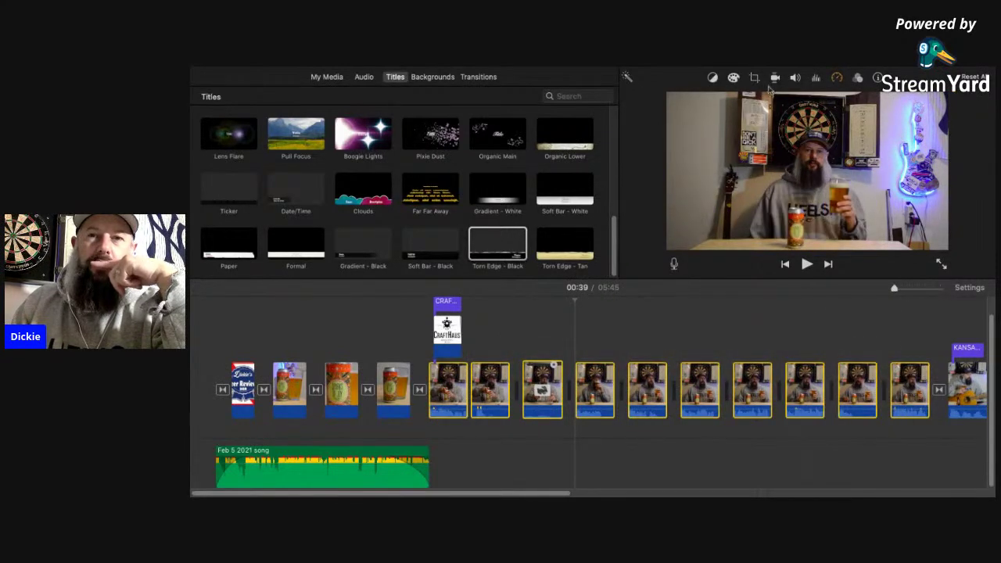
left_click(818, 78)
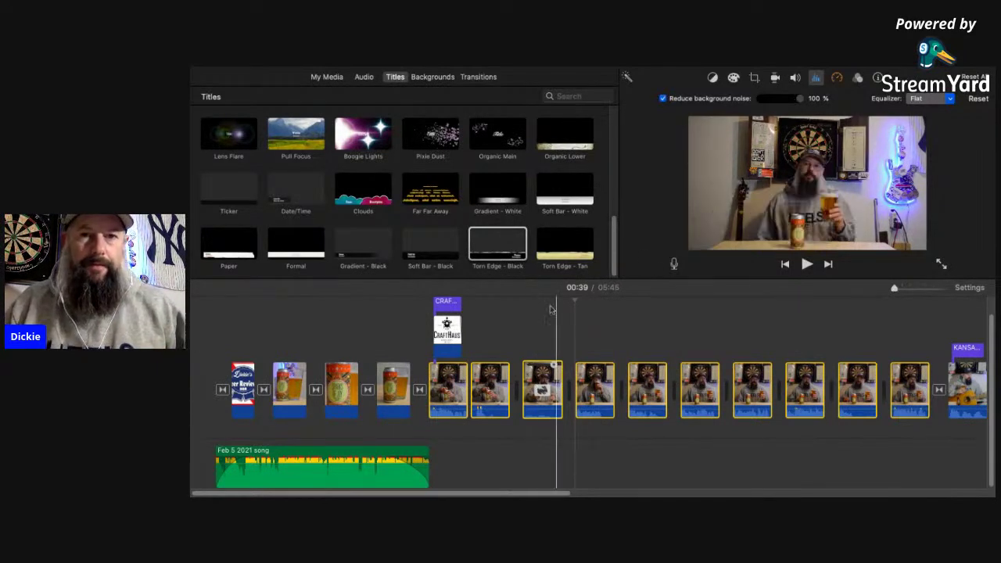
Play the review clips from 00:35 and from several points up to about 01:16 to check the noise reduction.
left_click(492, 321)
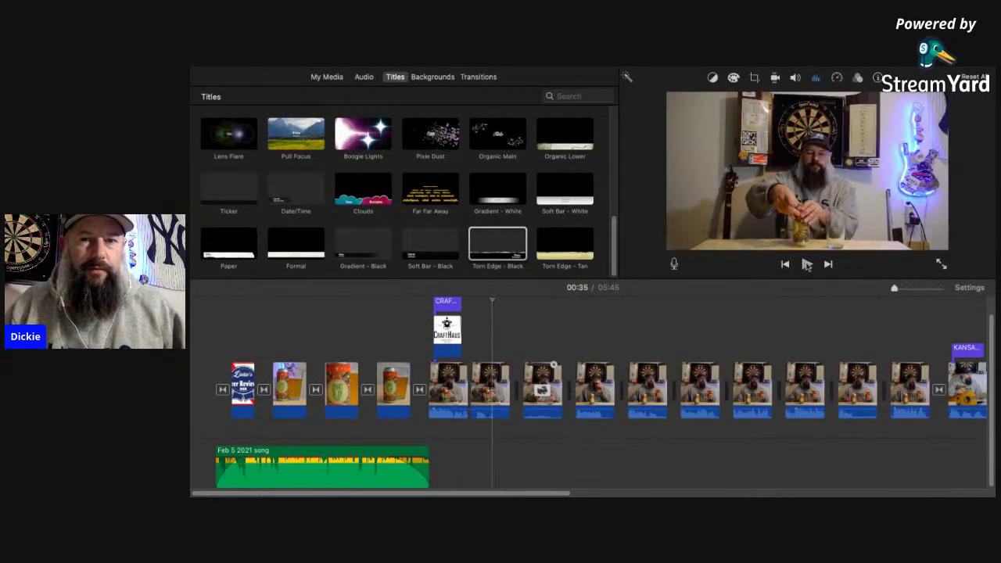
left_click(806, 266)
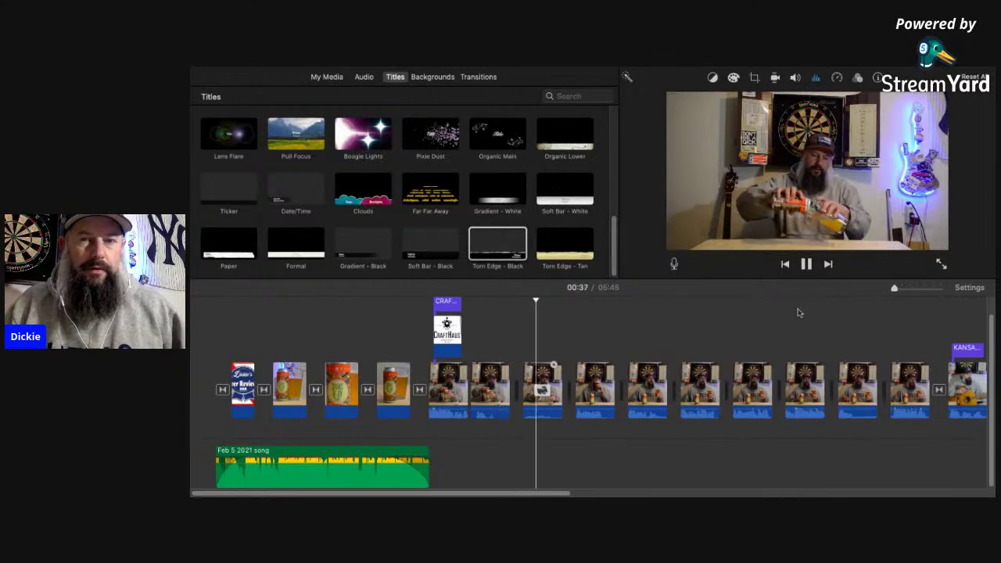
left_click(806, 265)
left_click(806, 265)
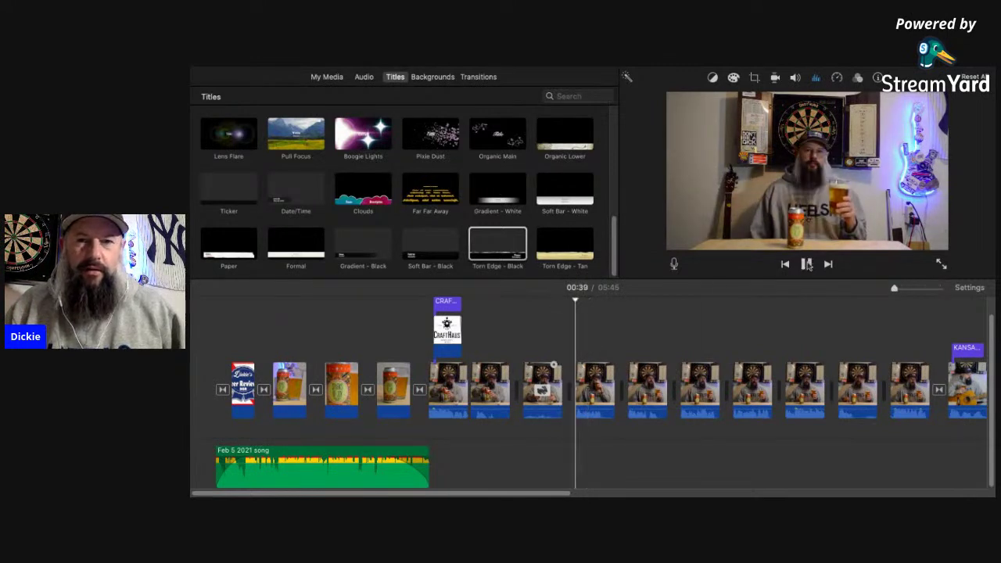
left_click(639, 327)
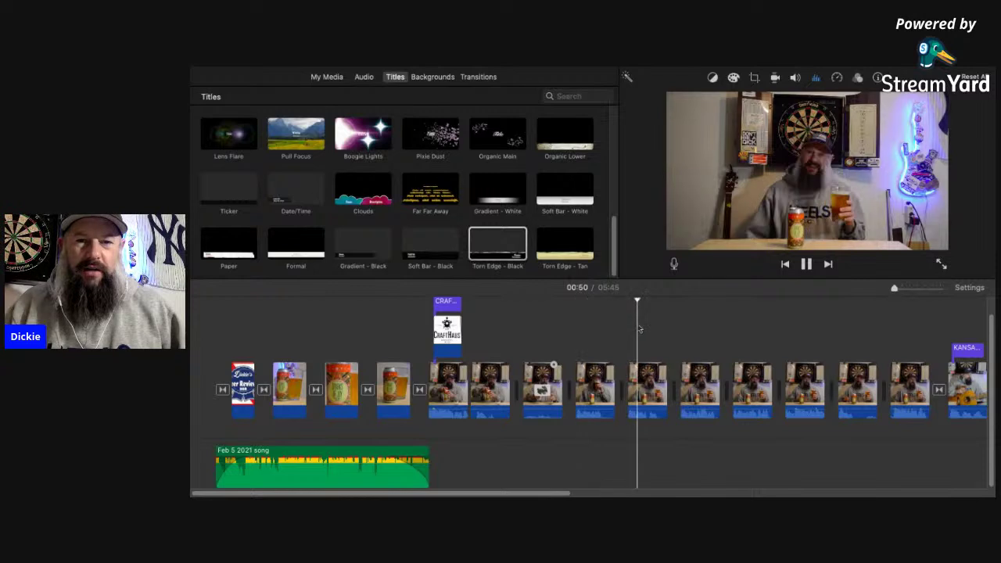
left_click(680, 322)
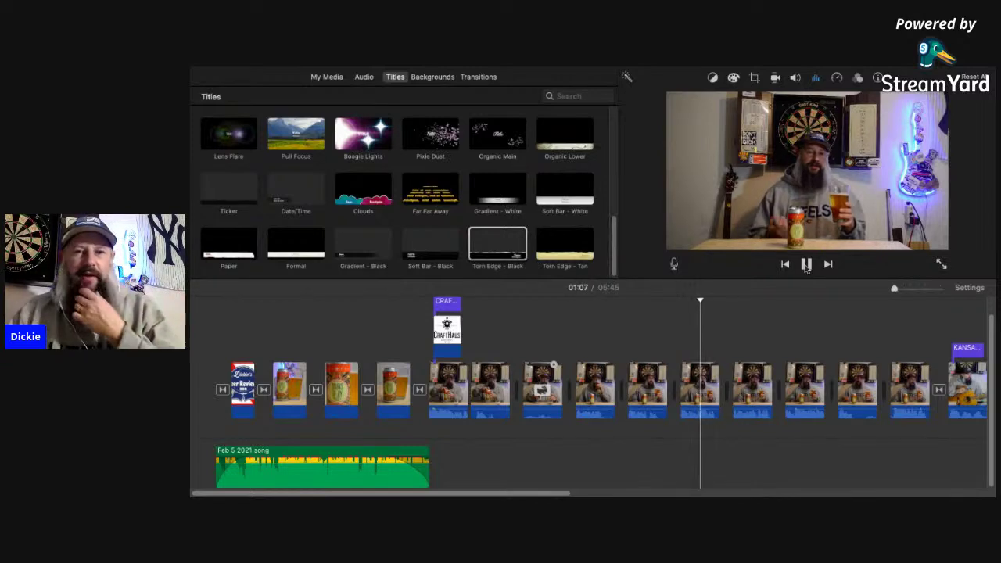
left_click(721, 329)
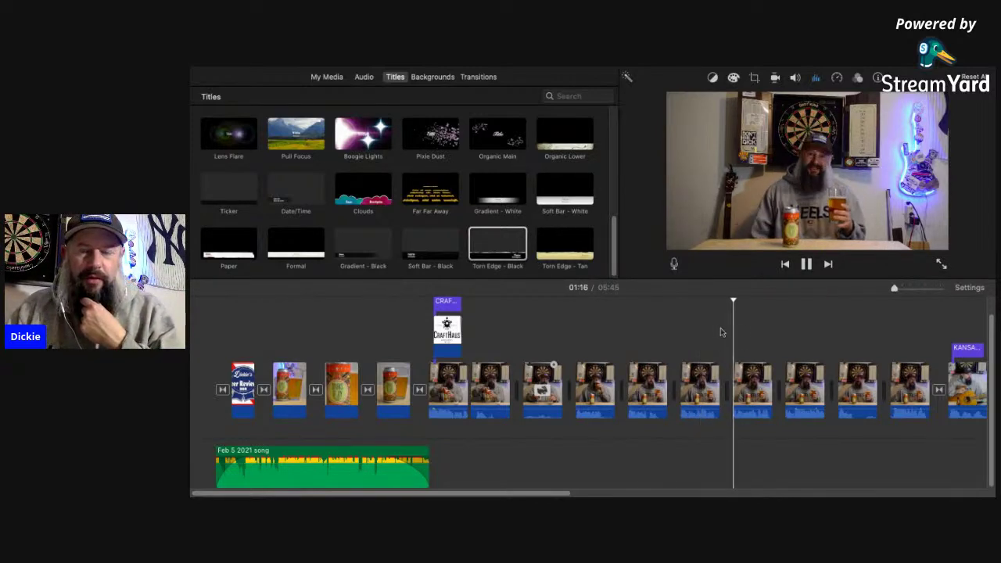
left_click(806, 265)
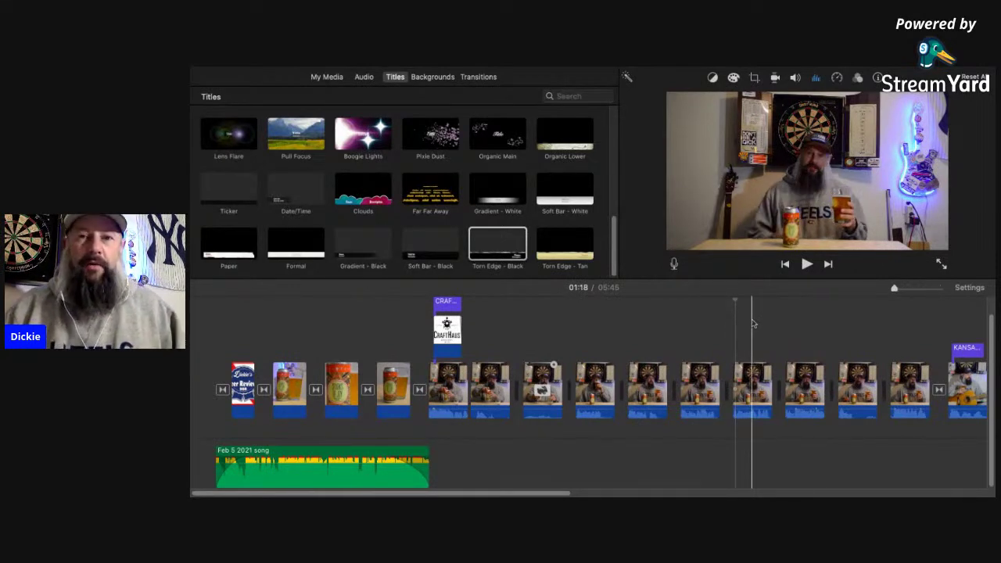
Review the selected review clip's volume, color balance, color correction, crop, stabilization, speed, filter and clip information settings.
left_click(795, 79)
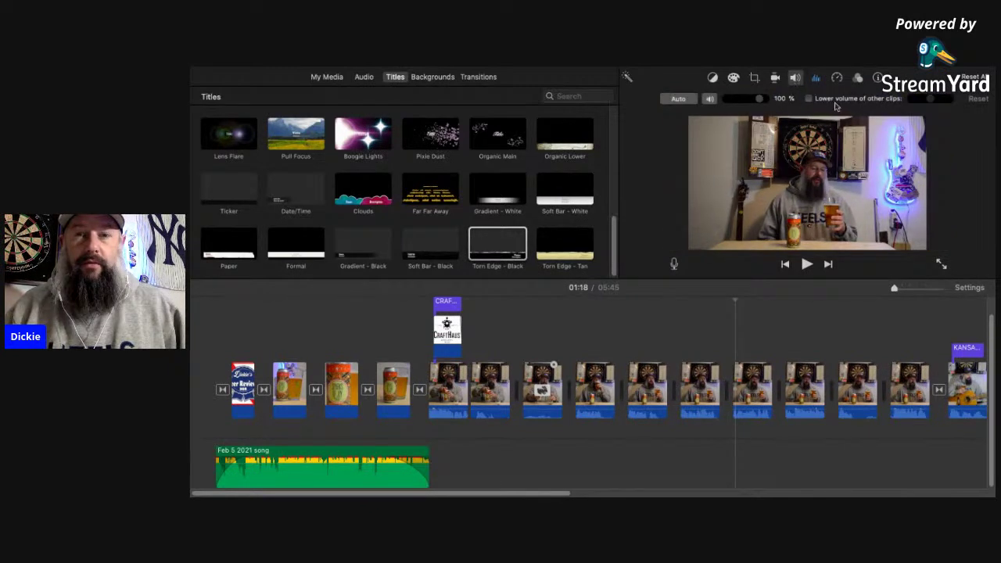
left_click(713, 79)
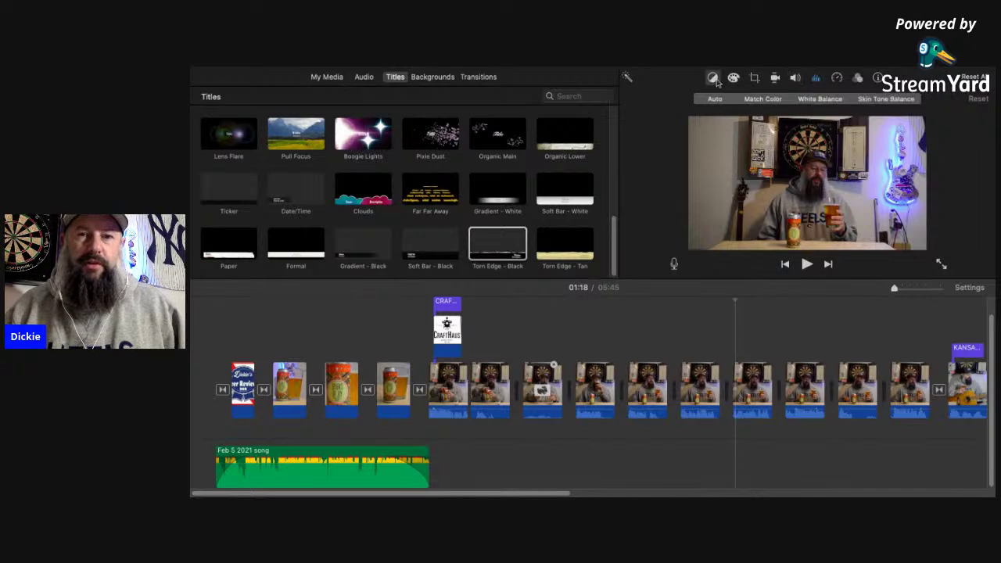
left_click(810, 101)
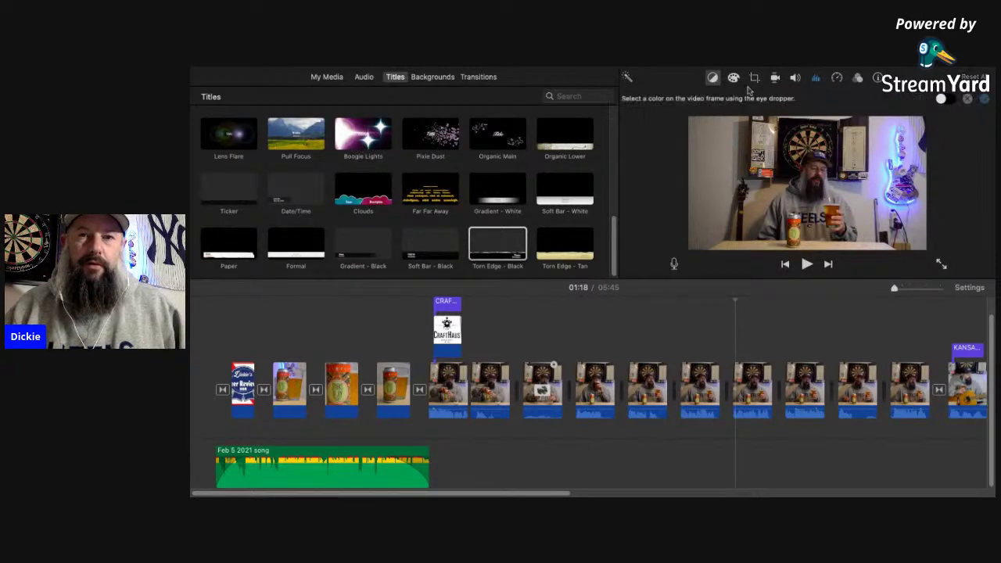
left_click(714, 79)
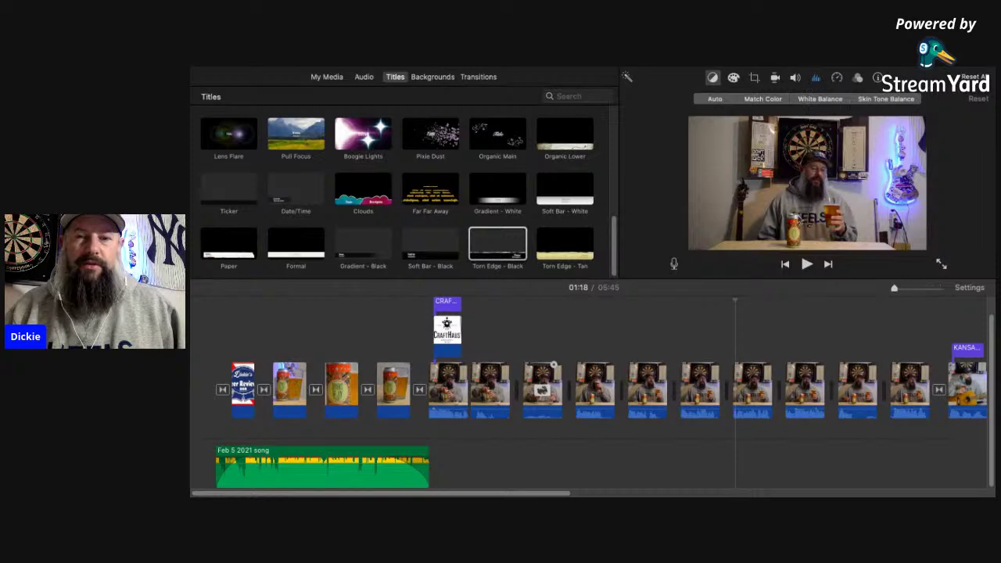
left_click(734, 79)
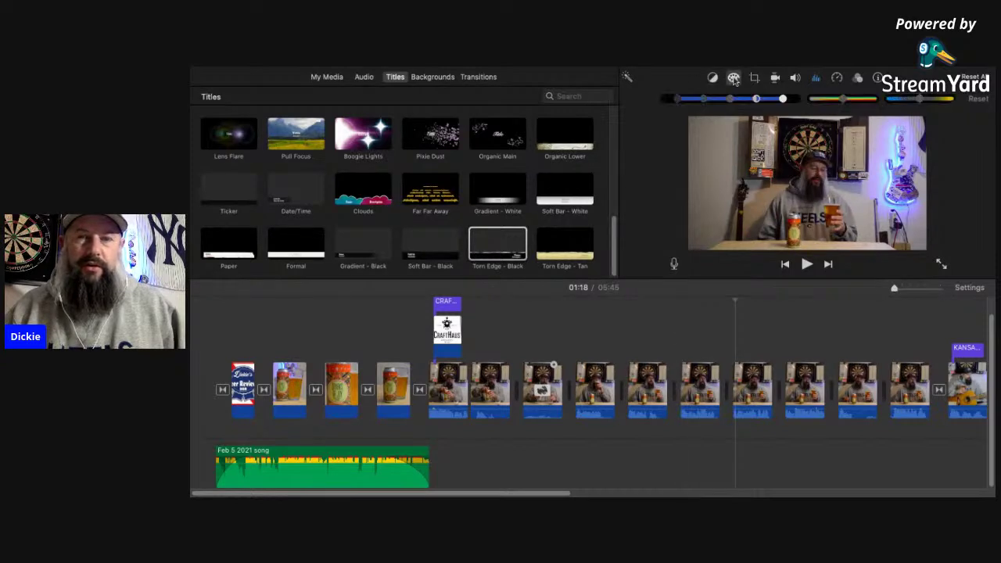
left_click(756, 79)
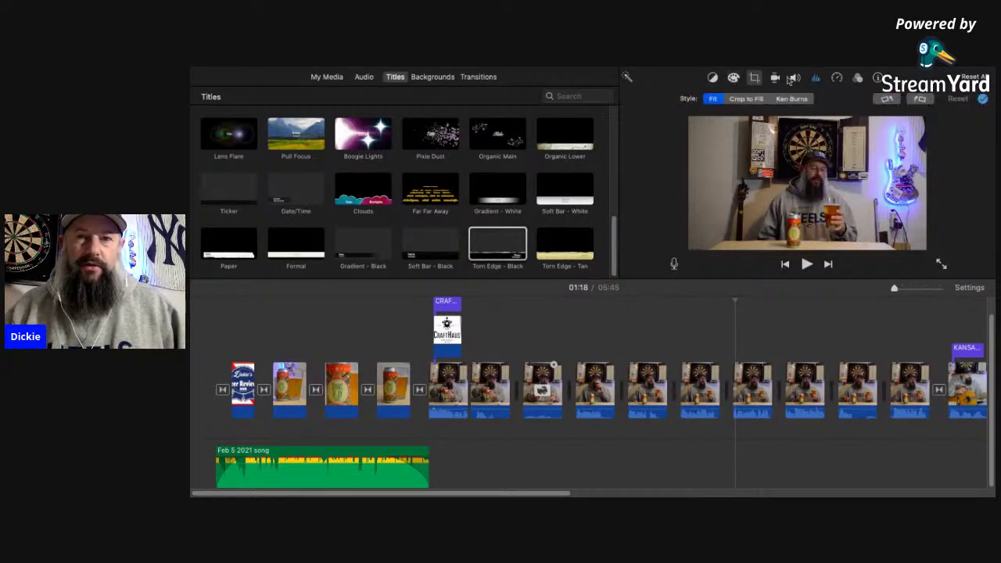
left_click(776, 78)
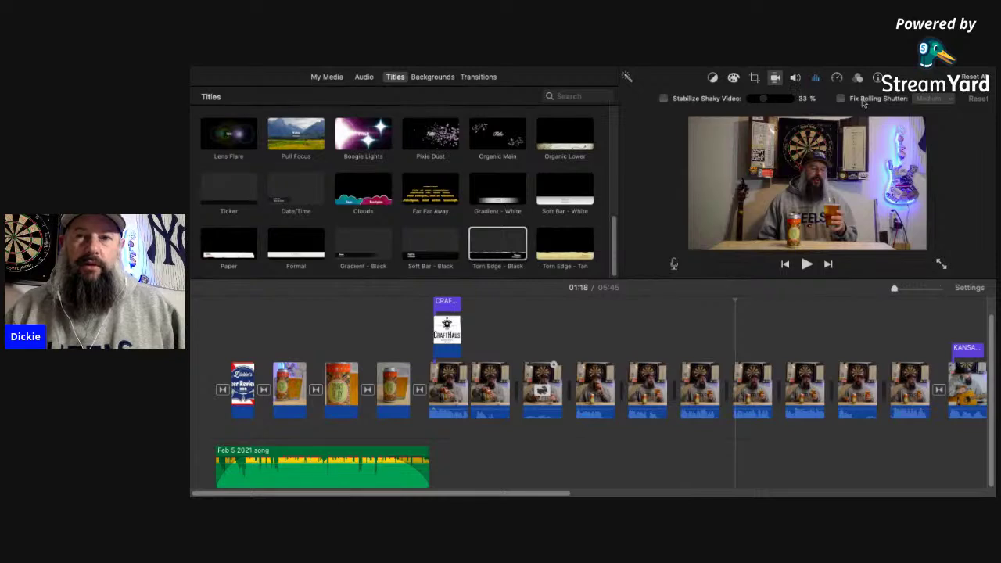
left_click(795, 78)
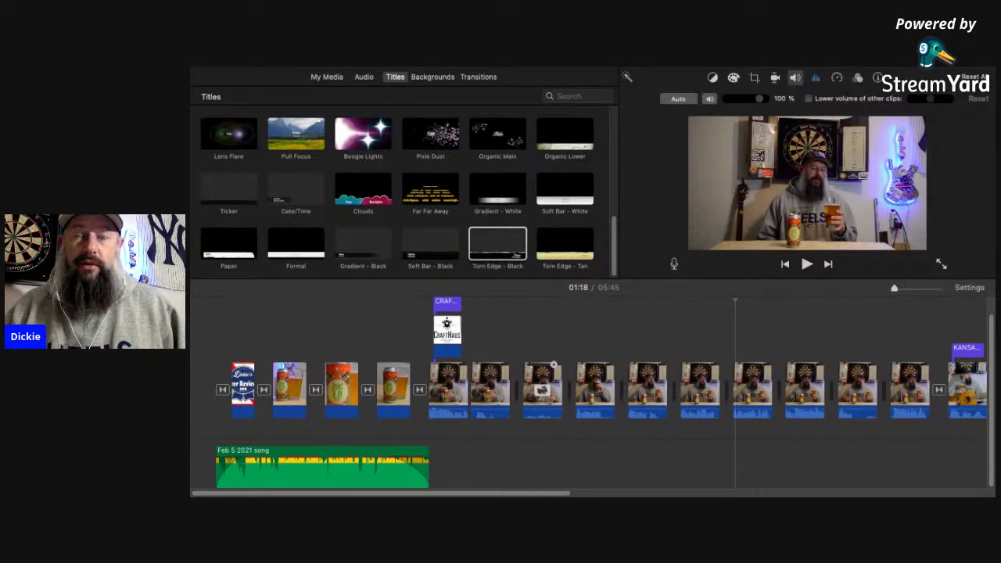
left_click(837, 78)
left_click(858, 78)
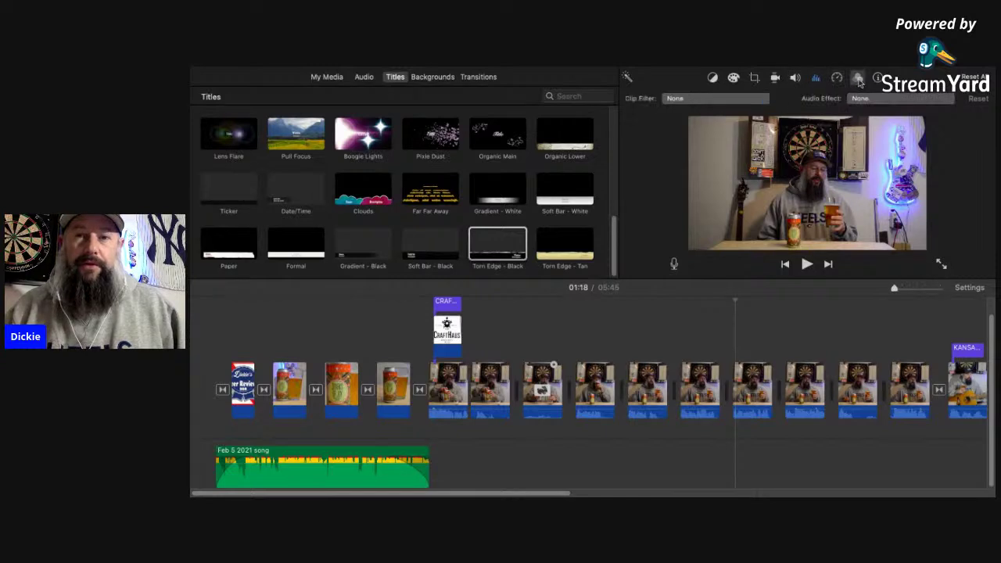
left_click(879, 79)
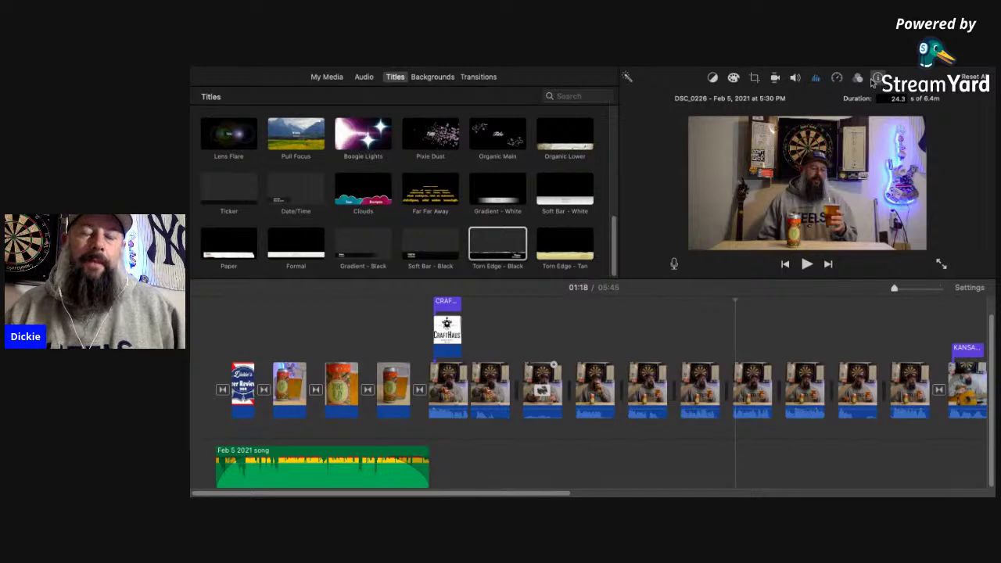
Set the duration of the three beer can photos after the Beer Reviews logo to 2.3 seconds each.
left_click(291, 385)
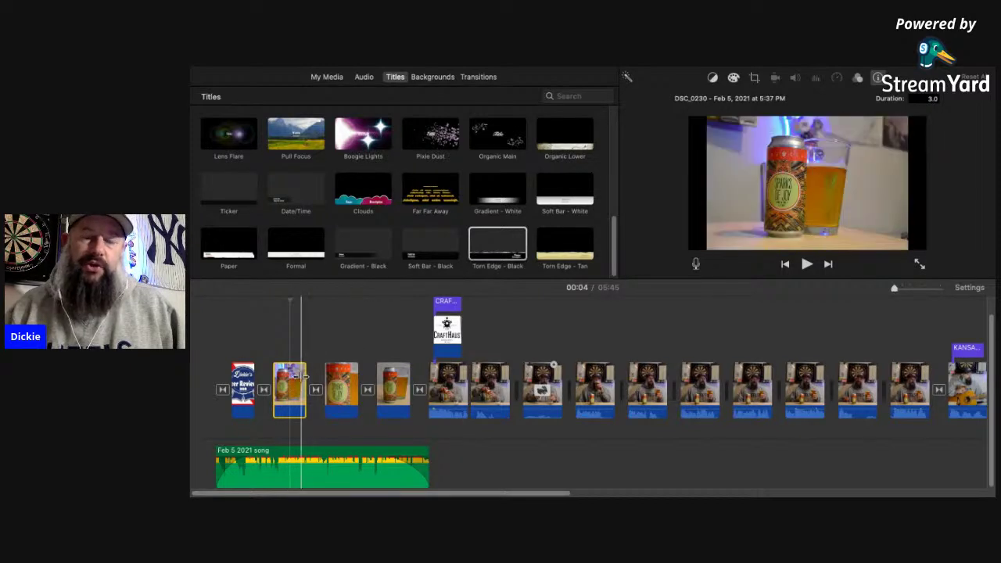
left_click(341, 383)
left_click(389, 383)
left_click_drag(300, 335, 413, 403)
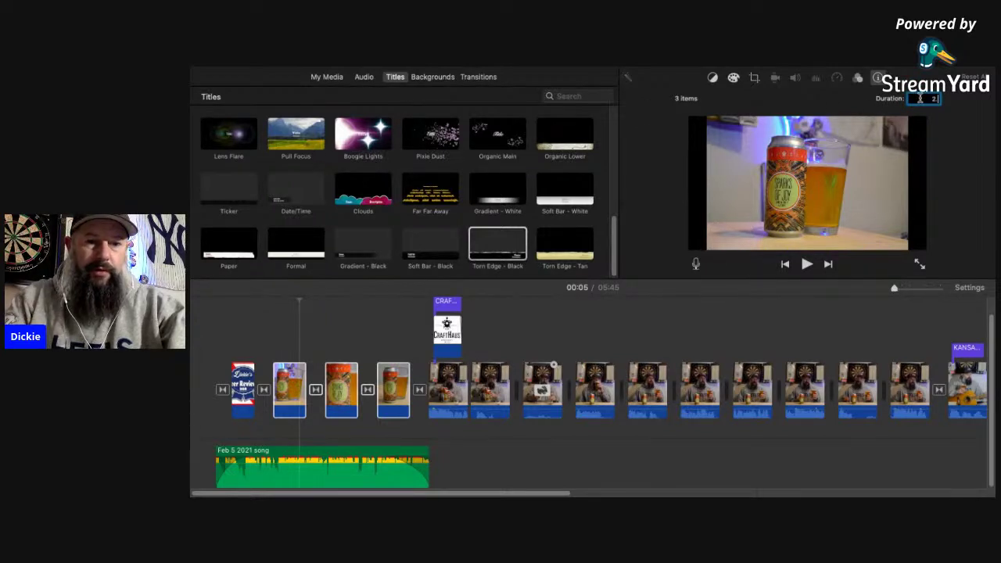
key("Return")
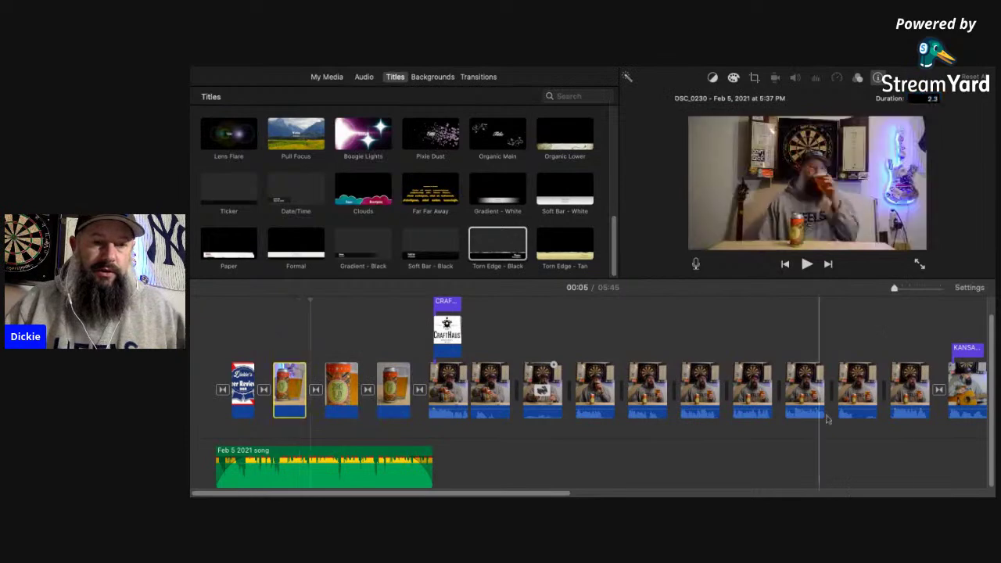
Trim the end of the Feb 5 2021 song to just past the start of the first review clip.
left_click(919, 287)
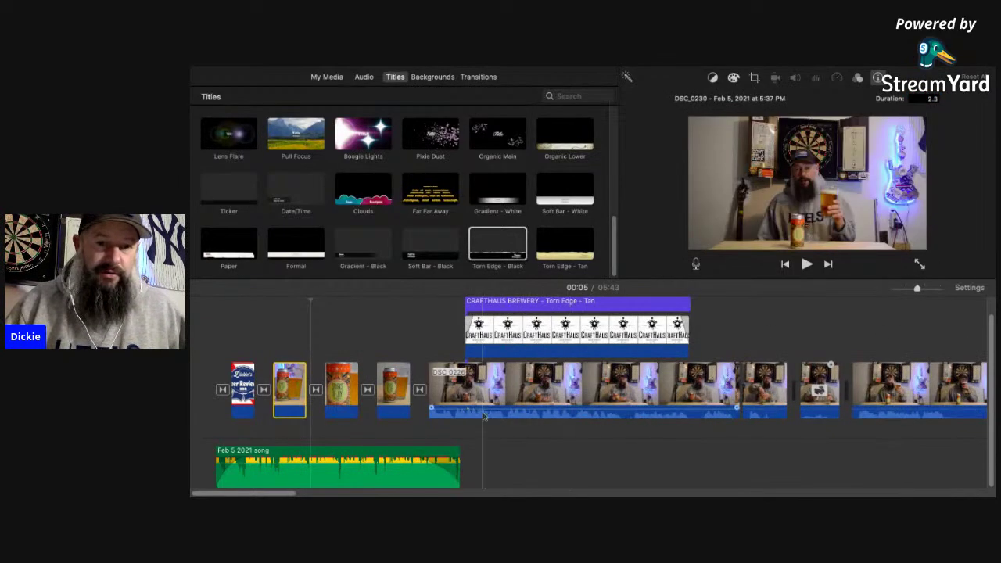
left_click(457, 452)
left_click_drag(458, 452, 440, 452)
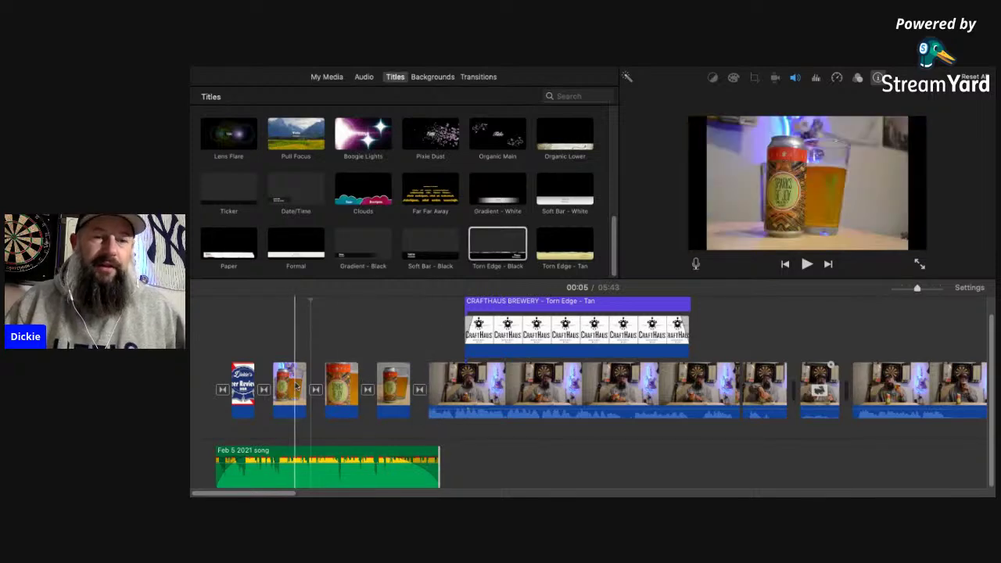
Play the project full screen from the beginning to check the shortened intro and music.
left_click(211, 321)
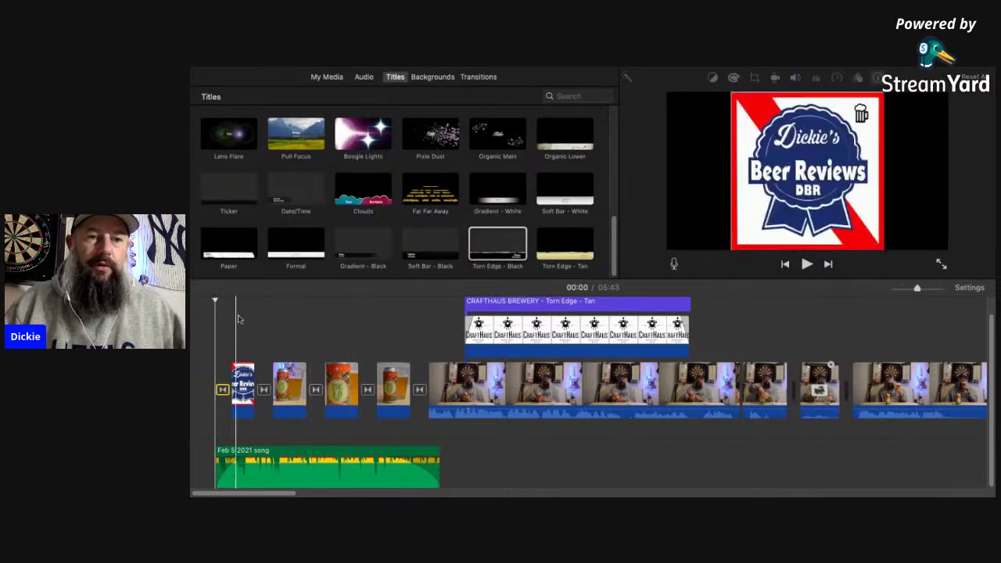
left_click(941, 268)
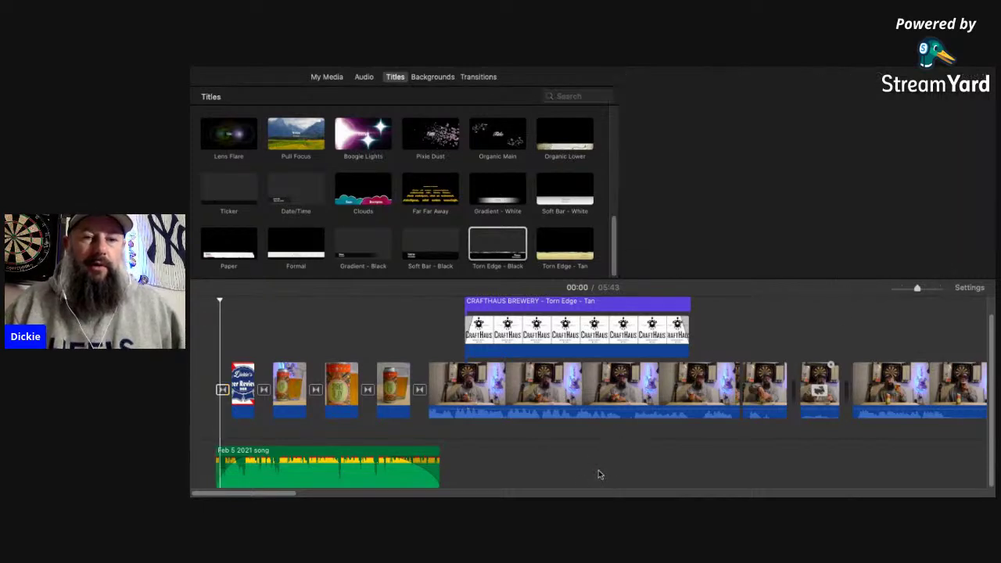